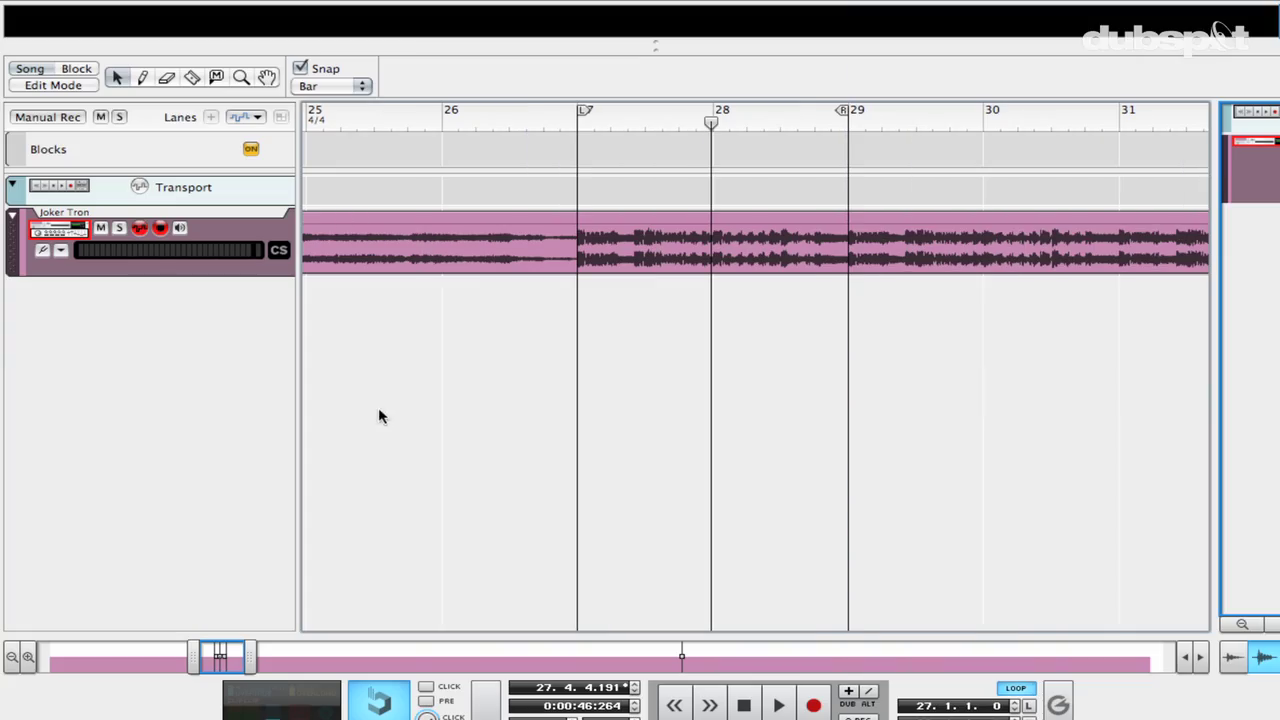
# Step: Create a Thor Polysonic Synthesizer in the rack and color its mix channel Kelly Green
pyautogui.press('Tab')
pyautogui.rightClick(354, 391)
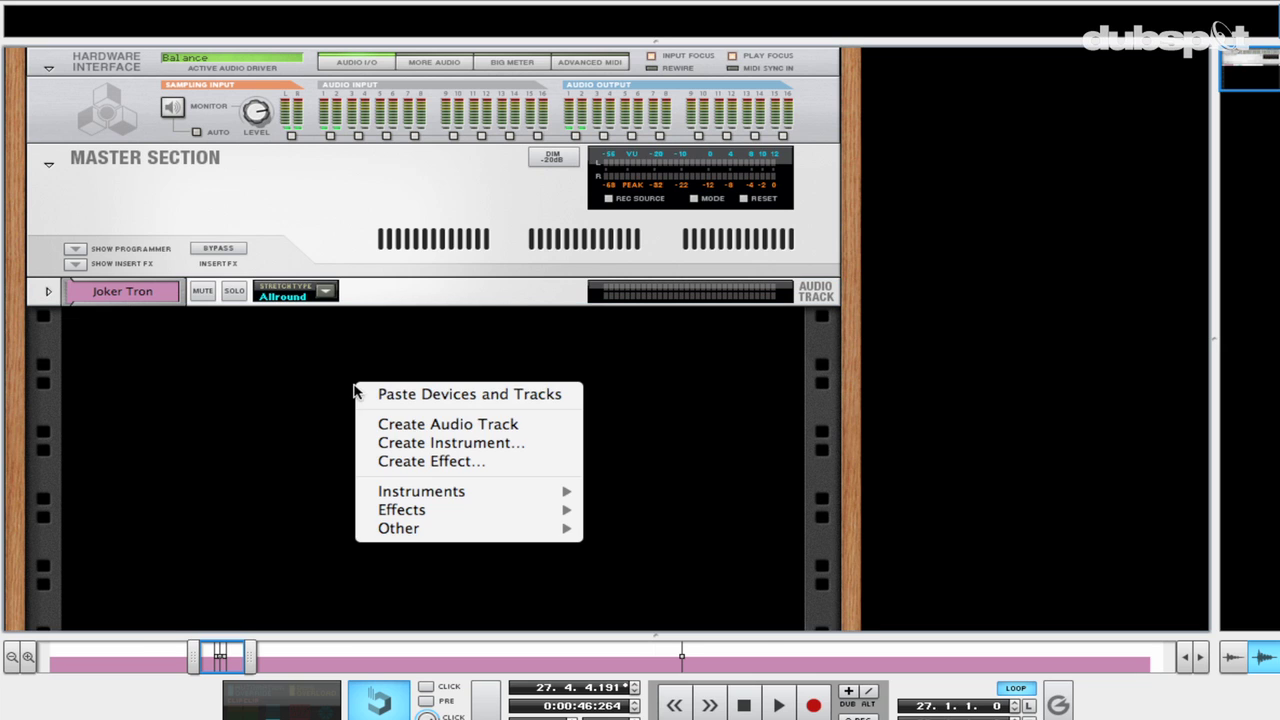
pyautogui.moveTo(405, 499)
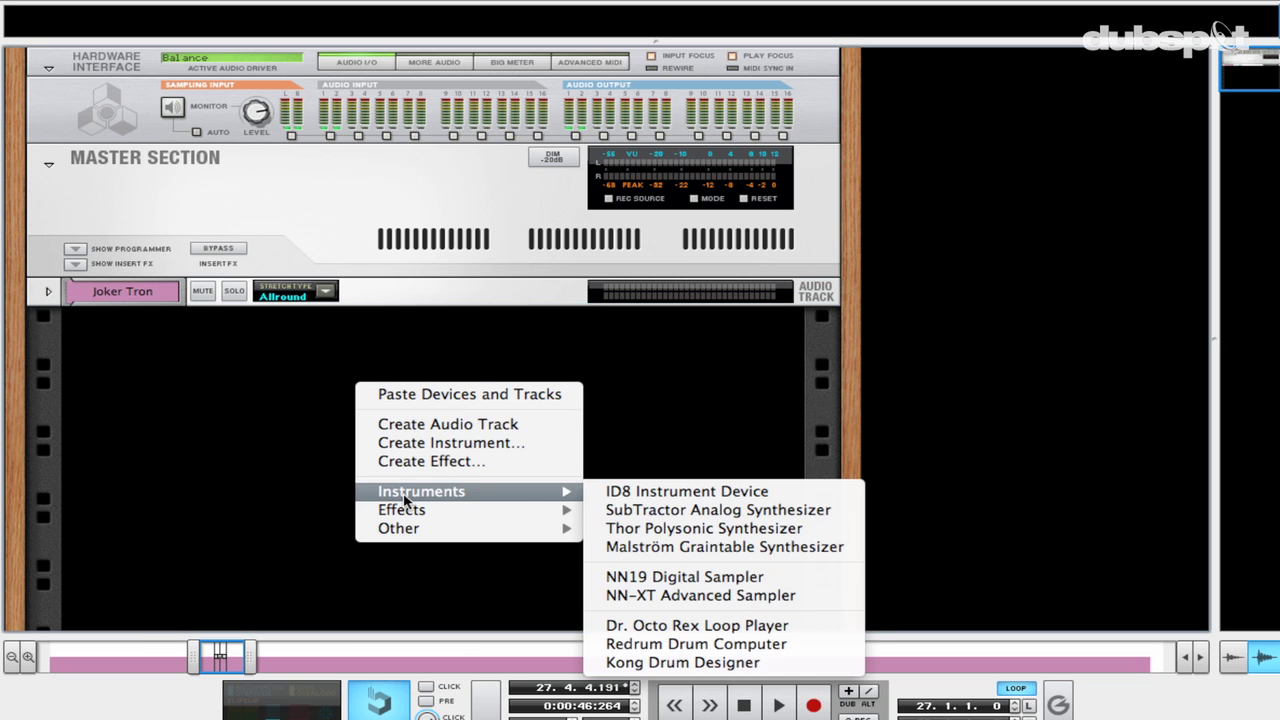
pyautogui.click(676, 535)
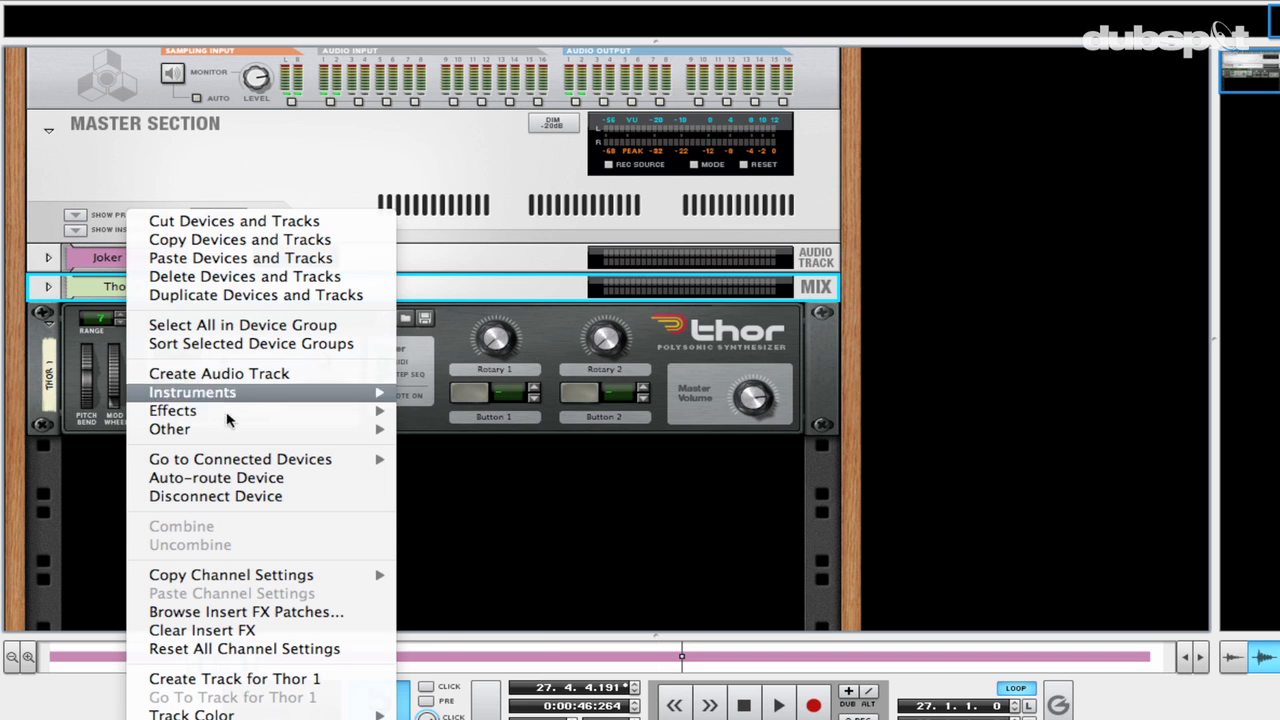
pyautogui.moveTo(236, 712)
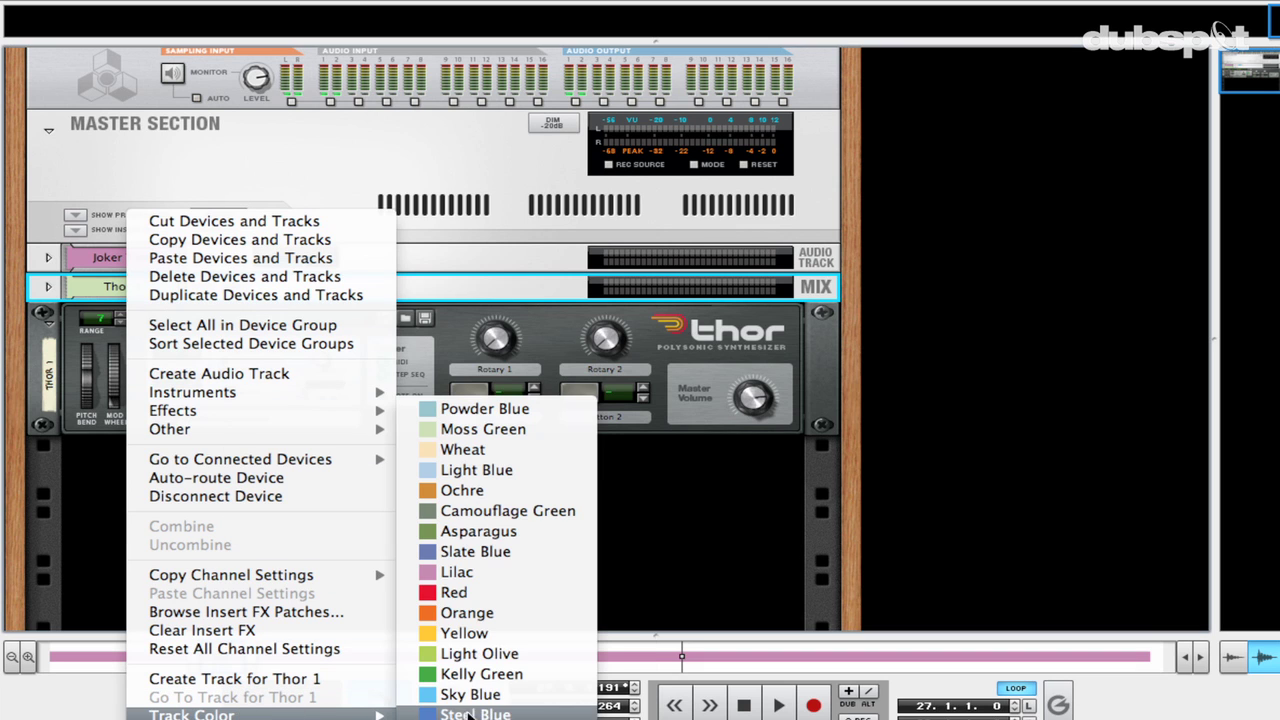
pyautogui.click(468, 676)
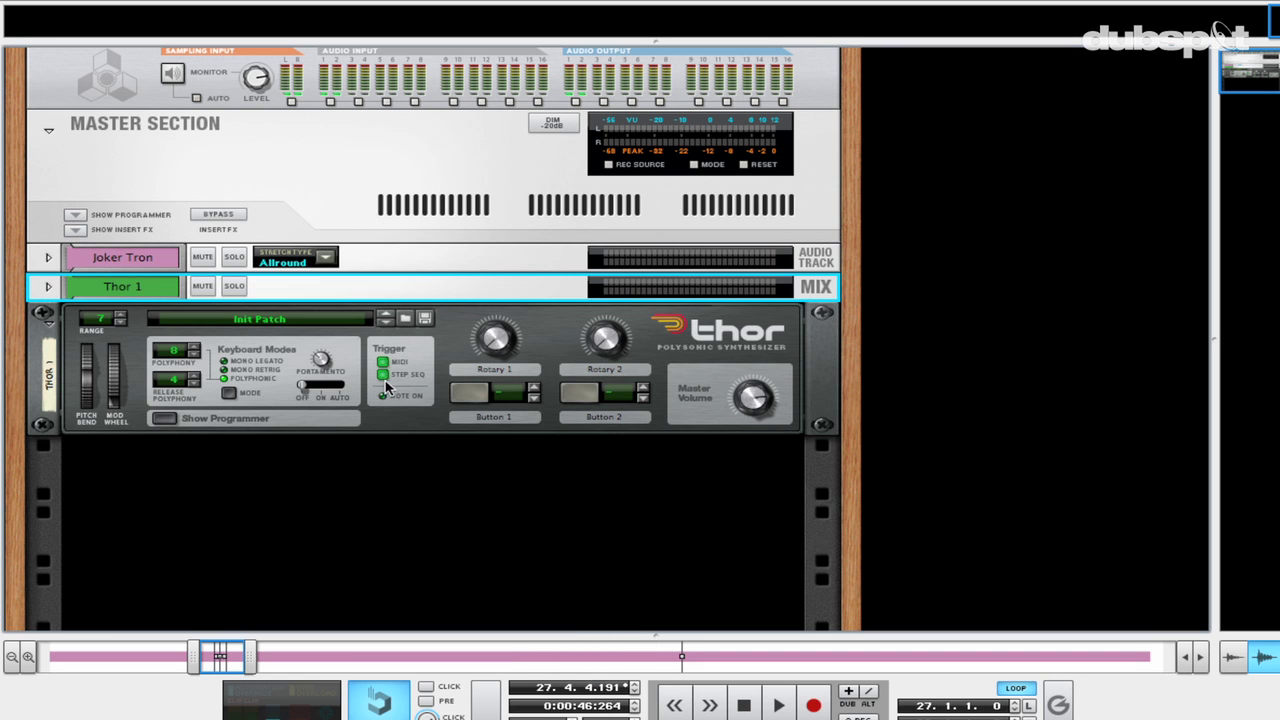
# Step: Draw an empty two-bar note clip on the Thor 1 sequencer track from bar 27 to bar 29
pyautogui.press('F7')
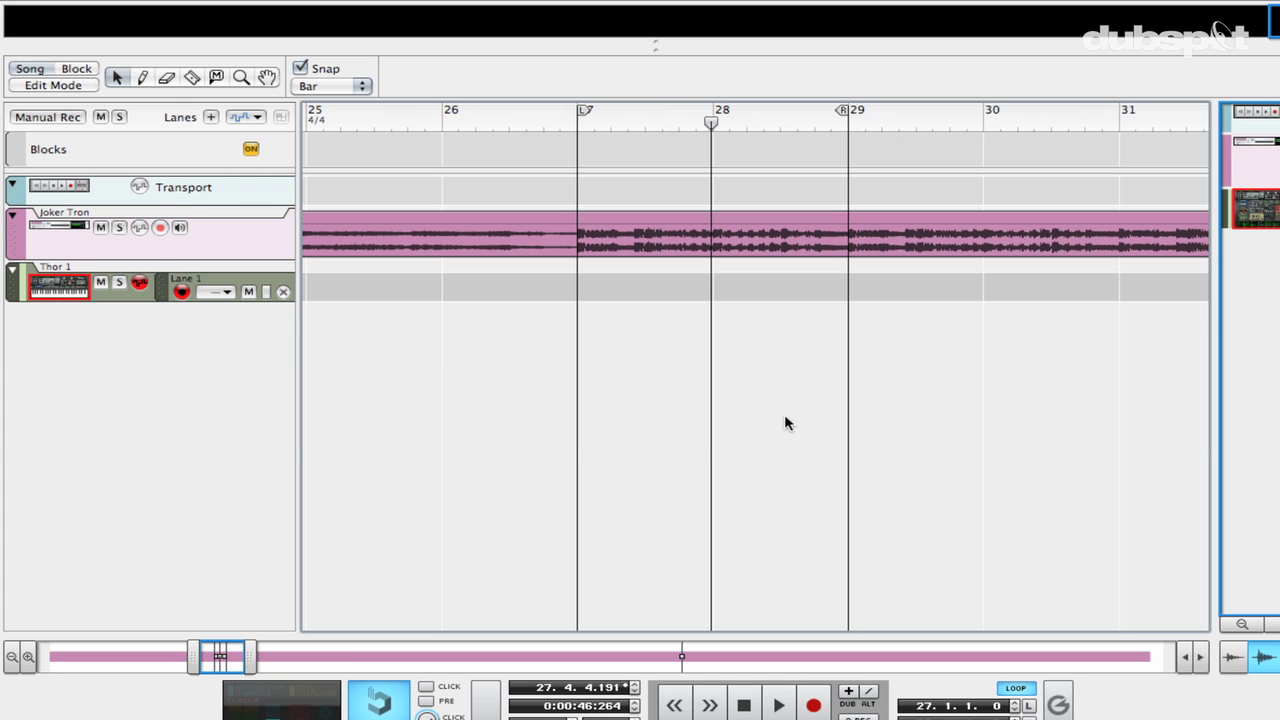
pyautogui.scroll(3, 787, 416)
pyautogui.press('w')
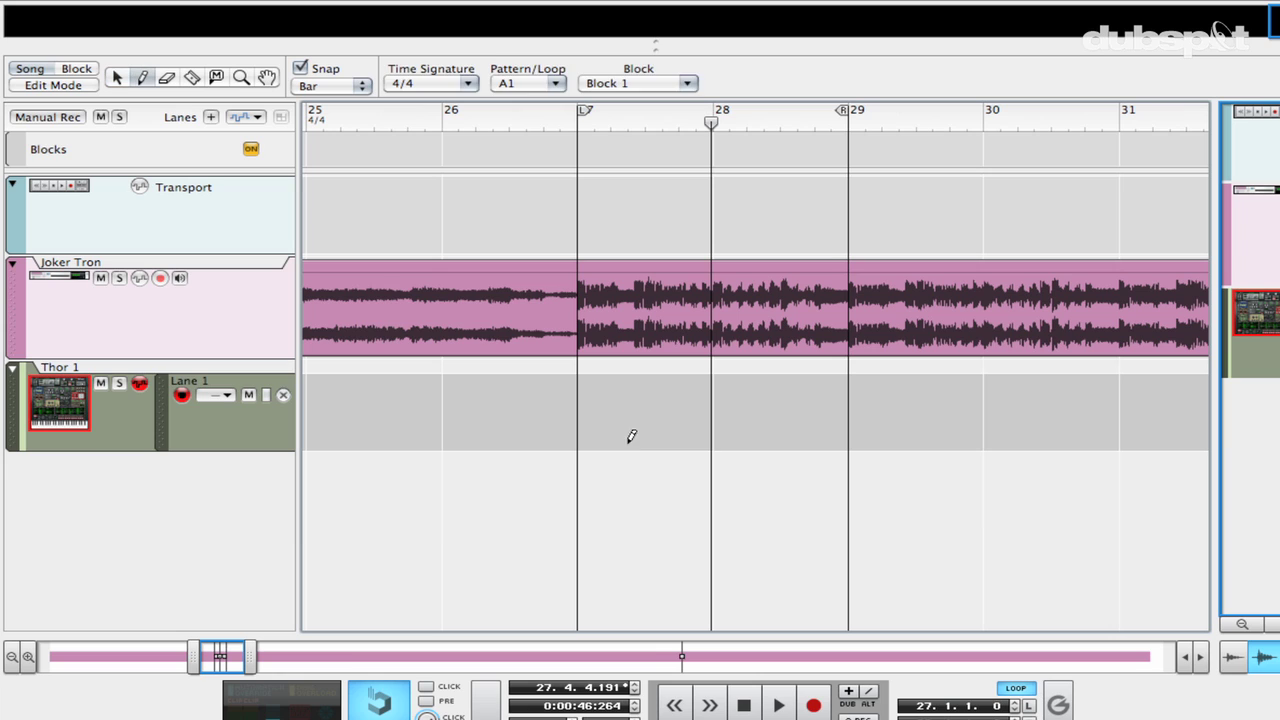
pyautogui.click(607, 396)
pyautogui.moveTo(608, 393); pyautogui.dragTo(756, 393)
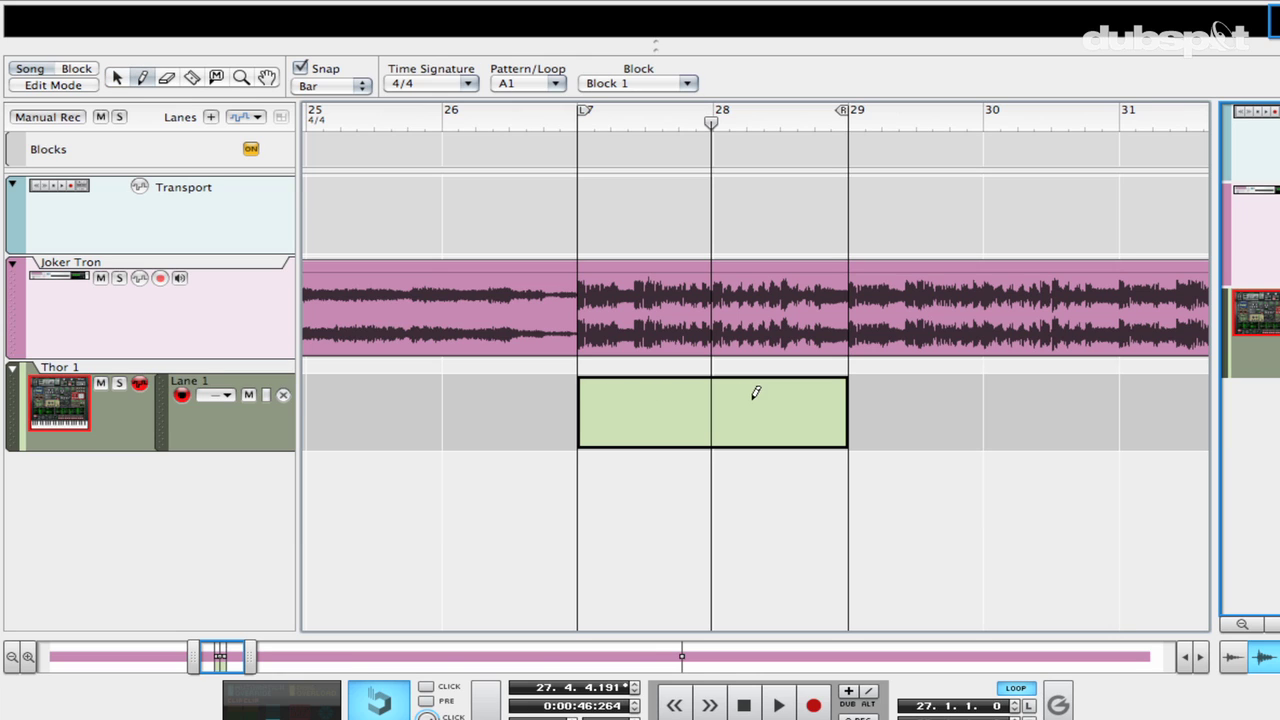
# Step: Color the Thor 1 sequencer track Kelly Green and rename it J Bass
pyautogui.rightClick(121, 415)
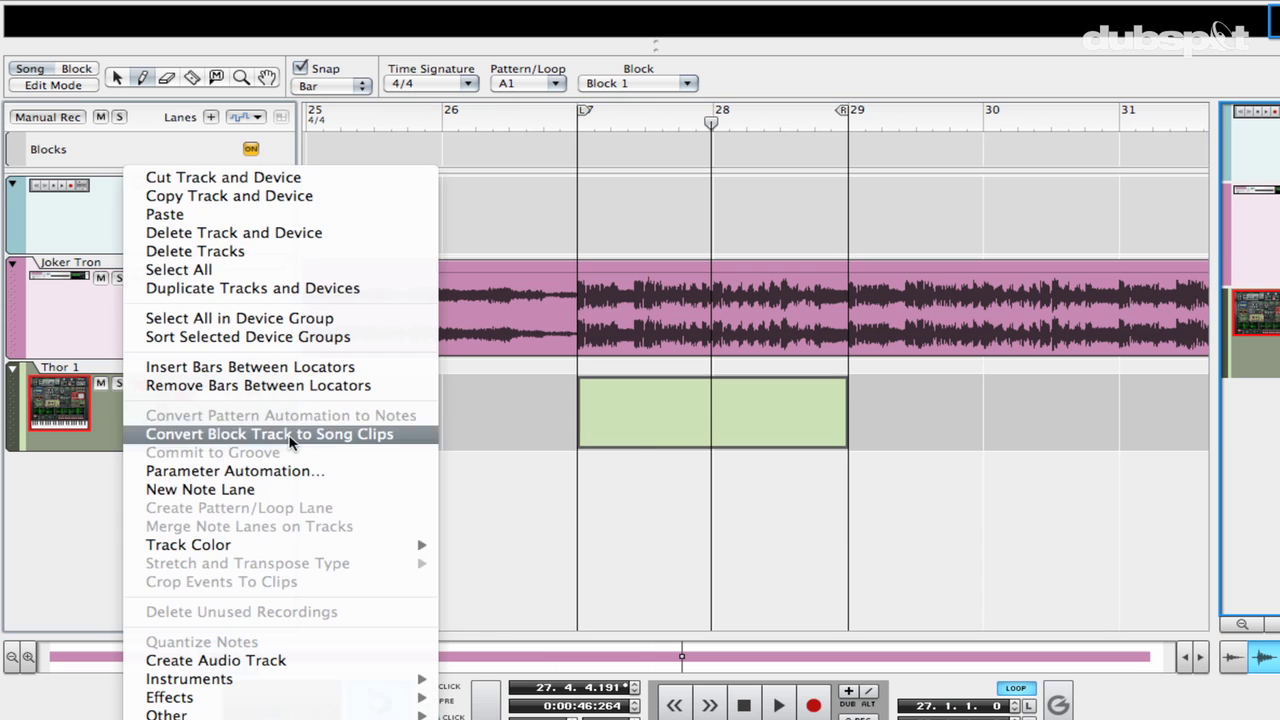
pyautogui.moveTo(271, 546)
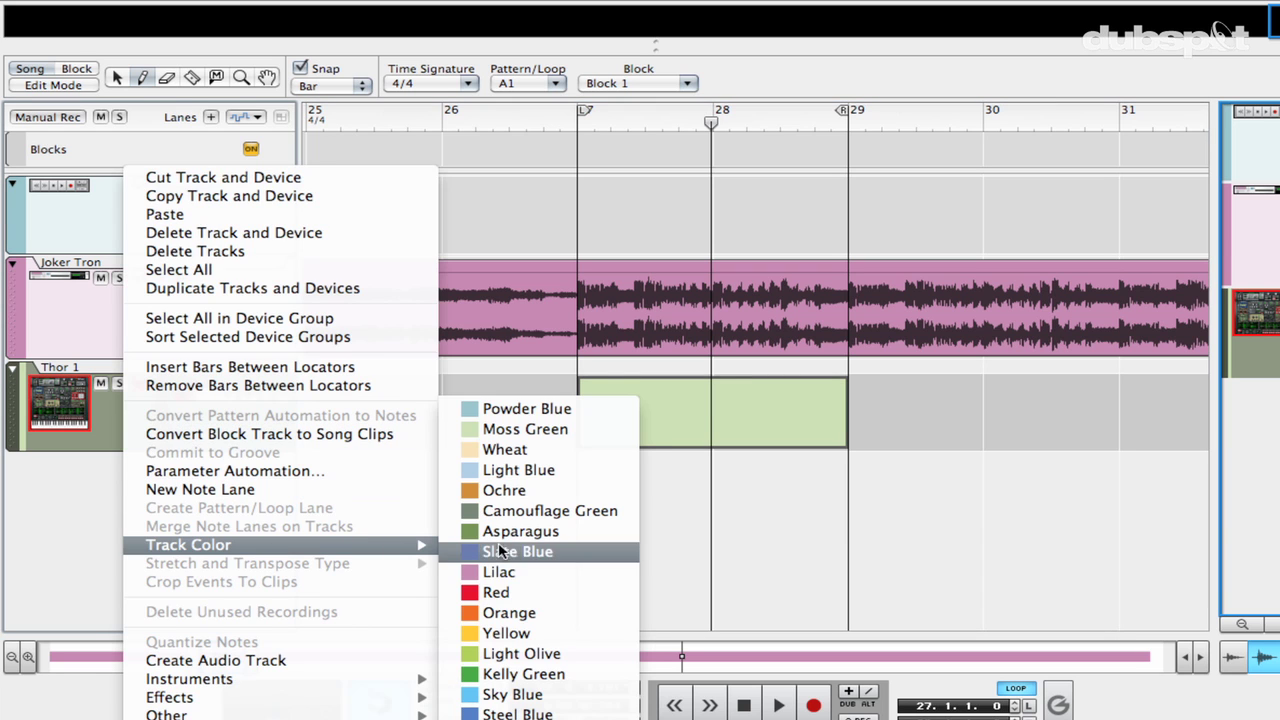
pyautogui.click(494, 675)
pyautogui.doubleClick(63, 370)
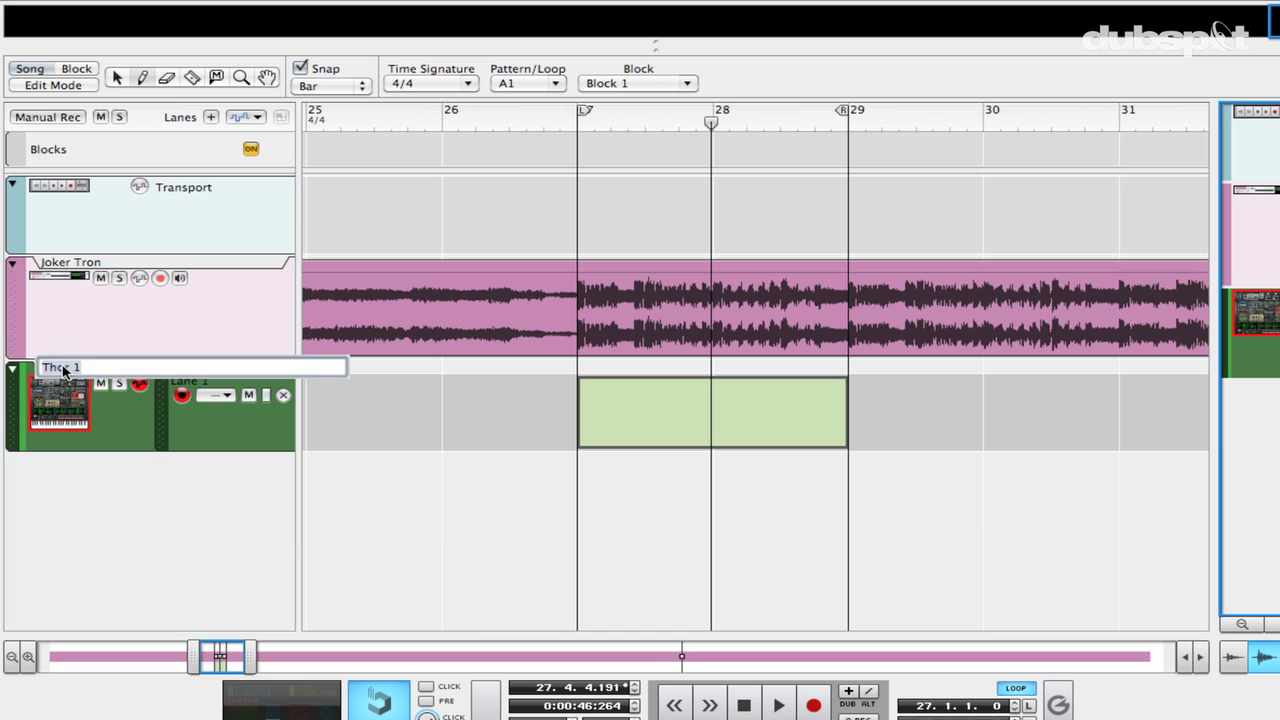
pyautogui.write('J Bass')
pyautogui.press('Return')
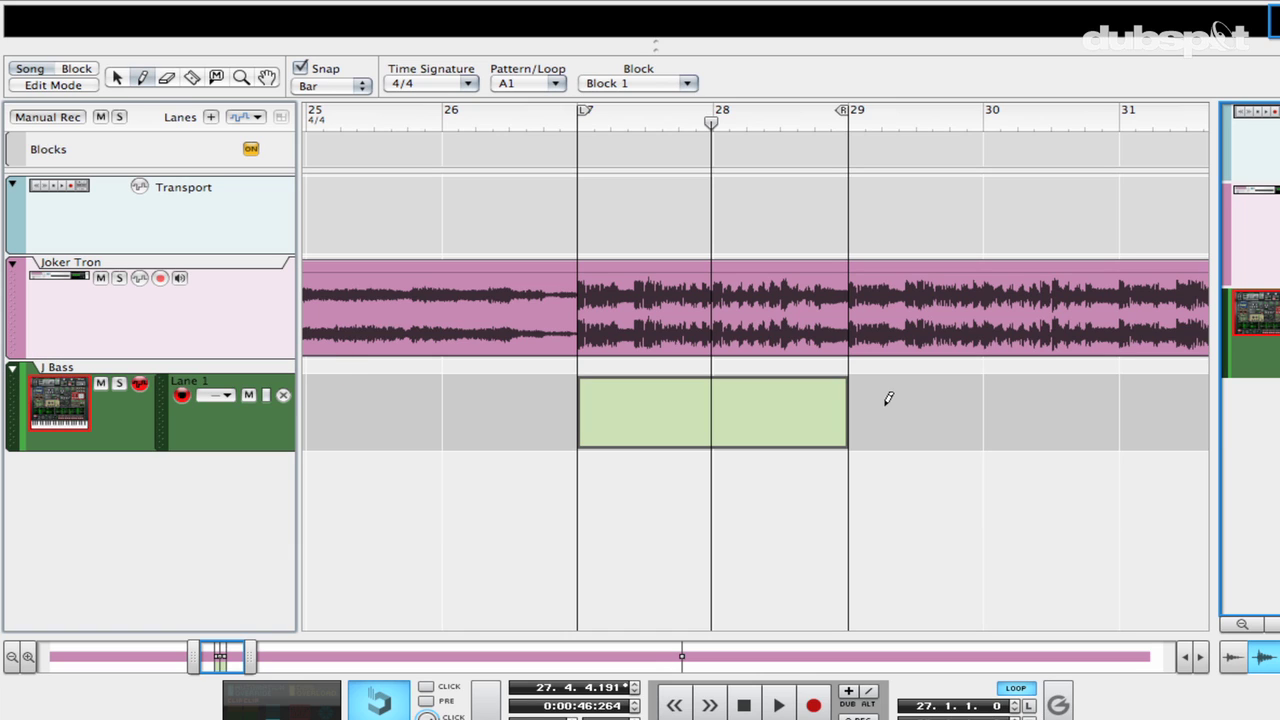
# Step: Open the two-bar J Bass clip in the note editor with bars 27 to 29 filling the view
pyautogui.doubleClick(661, 382)
pyautogui.press('h')
pyautogui.press('h')
pyautogui.press('h')
pyautogui.press('h')
pyautogui.press('h')
pyautogui.press('h')
pyautogui.press('h')
pyautogui.press('h')
pyautogui.press('h')
pyautogui.press('h')
pyautogui.press('h')
pyautogui.press('h')
pyautogui.press('h')
pyautogui.press('h')
pyautogui.press('h')
pyautogui.press('h')
pyautogui.press('h')
pyautogui.press('h')
pyautogui.press('h')
pyautogui.press('h')
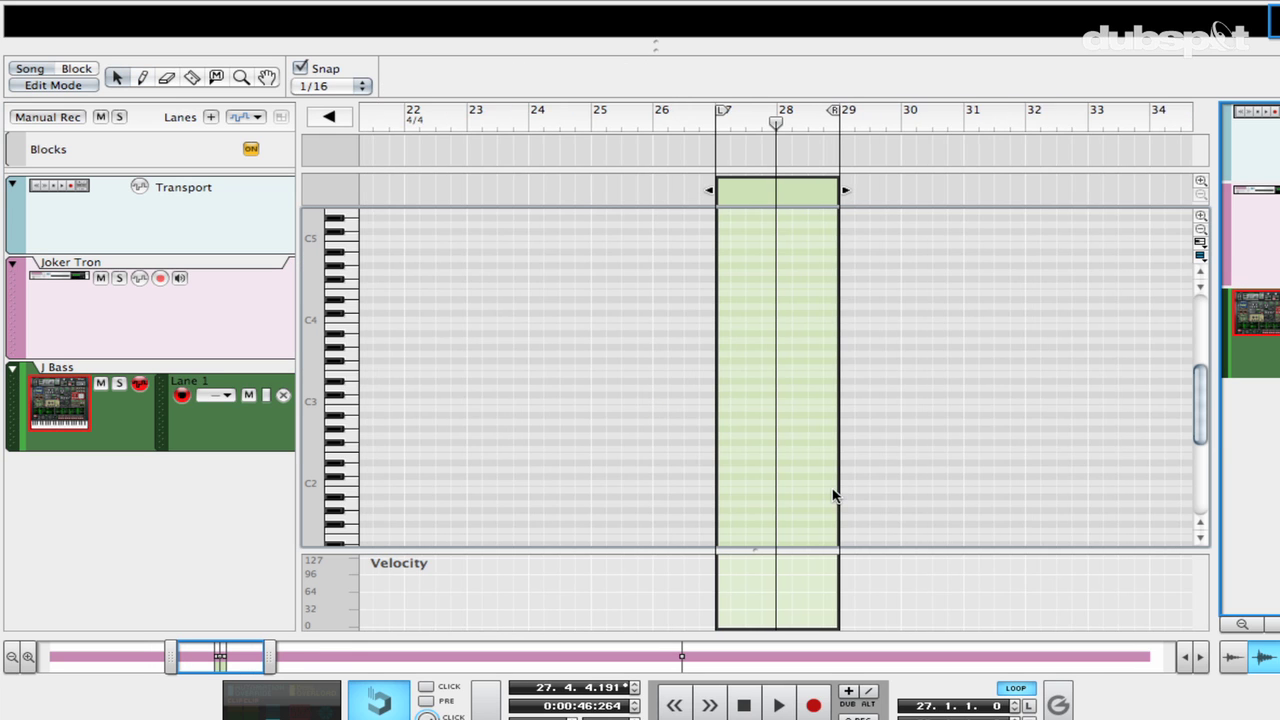
pyautogui.press('h')
pyautogui.press('h')
pyautogui.press('h')
pyautogui.press('h')
pyautogui.press('h')
pyautogui.press('h')
pyautogui.press('h')
pyautogui.press('h')
pyautogui.press('h')
pyautogui.press('h')
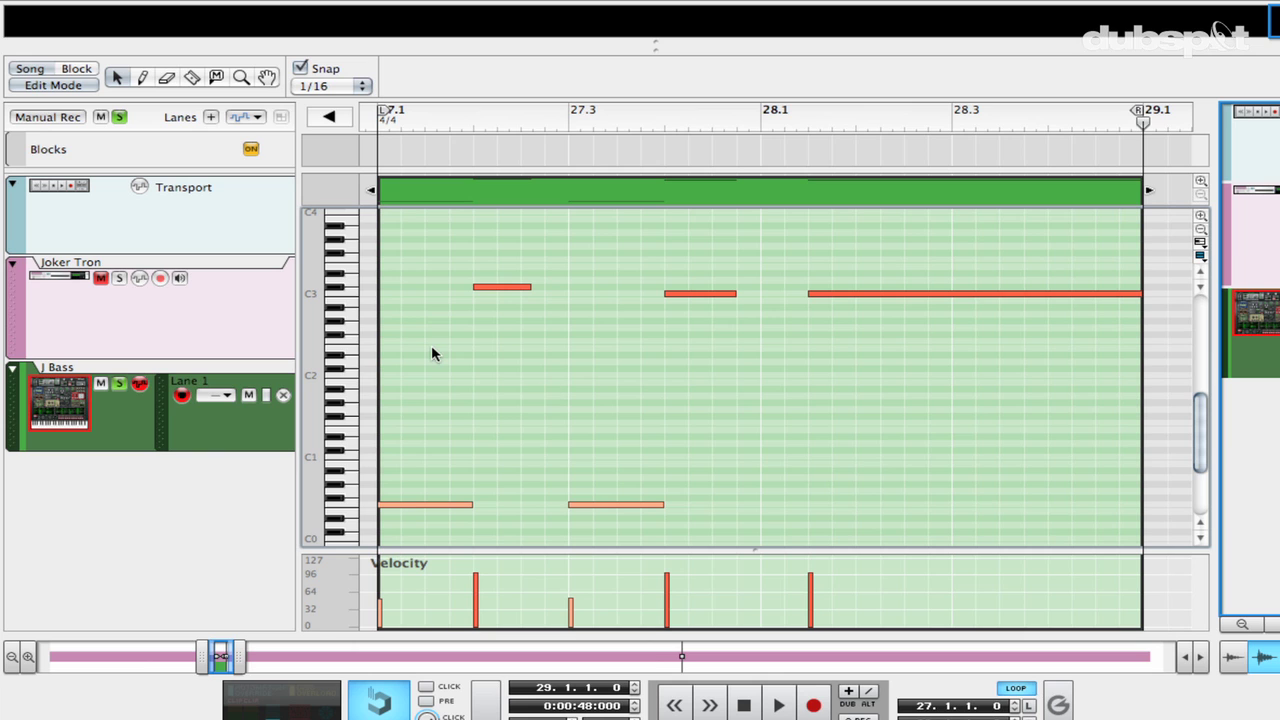
# Step: Play the looped J Bass note pattern to audition it, and stop playback
pyautogui.press('space')
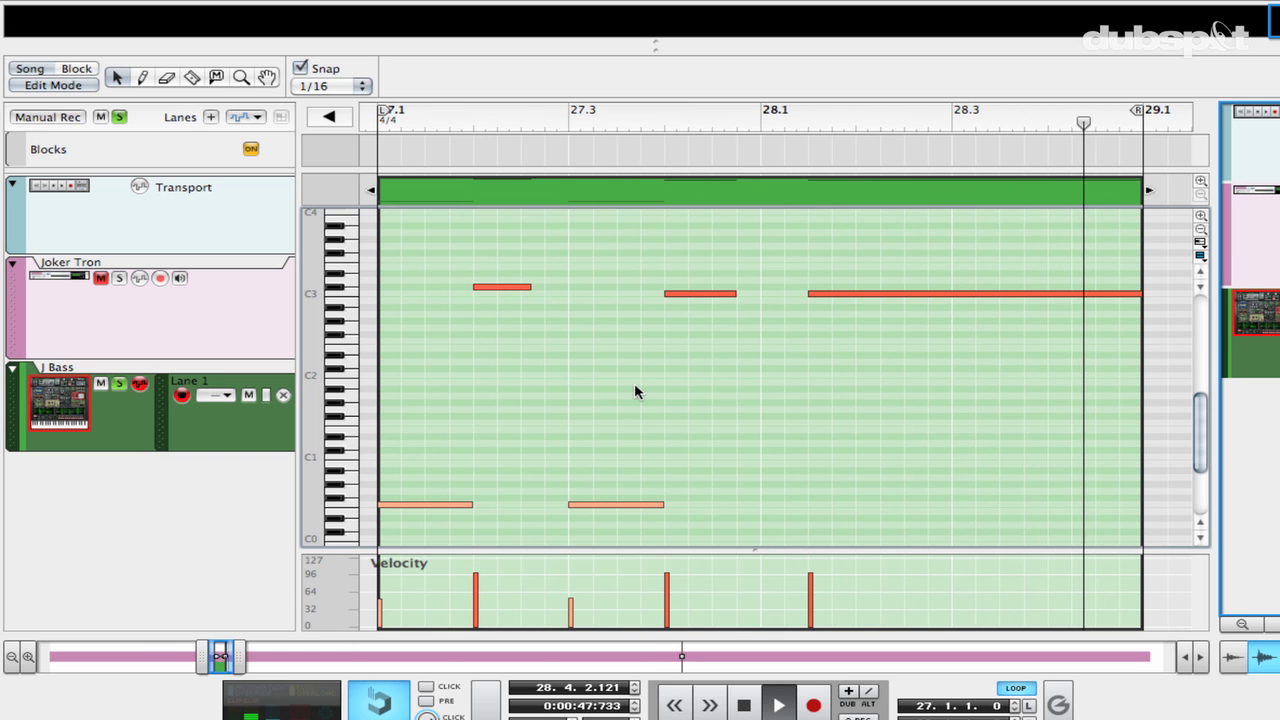
pyautogui.press('space')
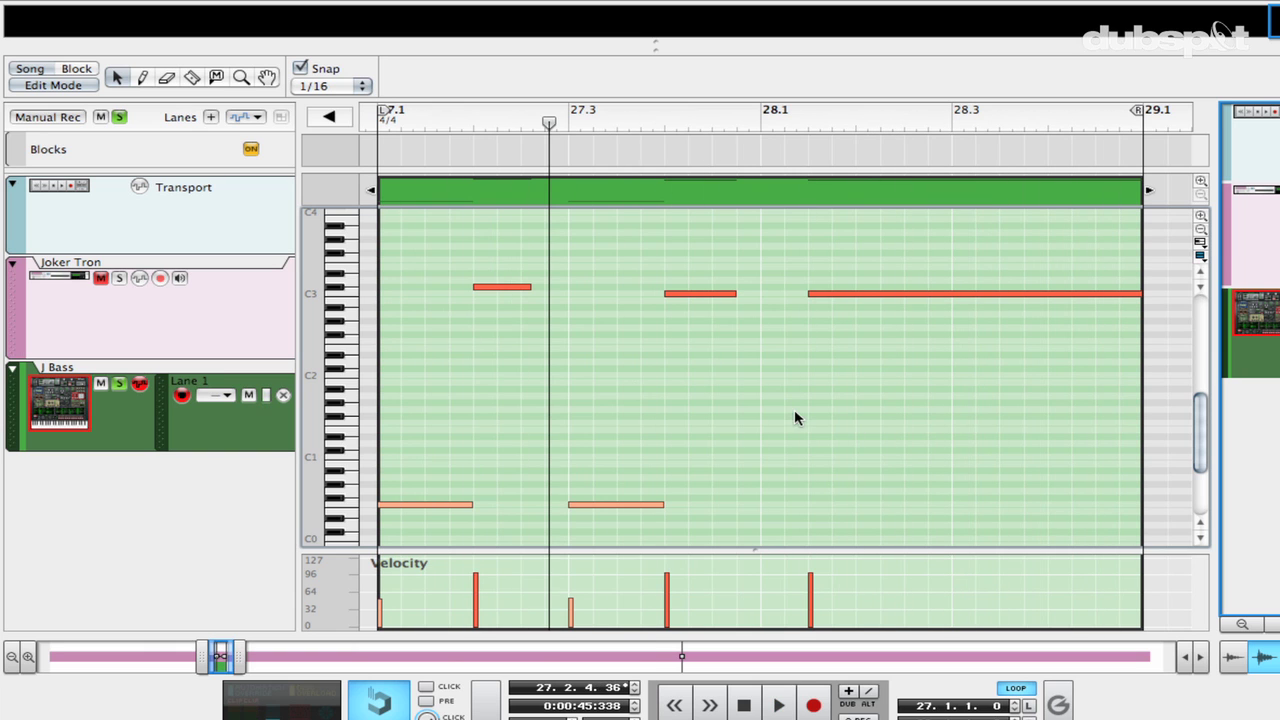
# Step: Show Thor's programmer in the rack and change Osc 1 from Analog to Multi Oscillator
pyautogui.press('F6')
pyautogui.click(222, 376)
pyautogui.click(165, 418)
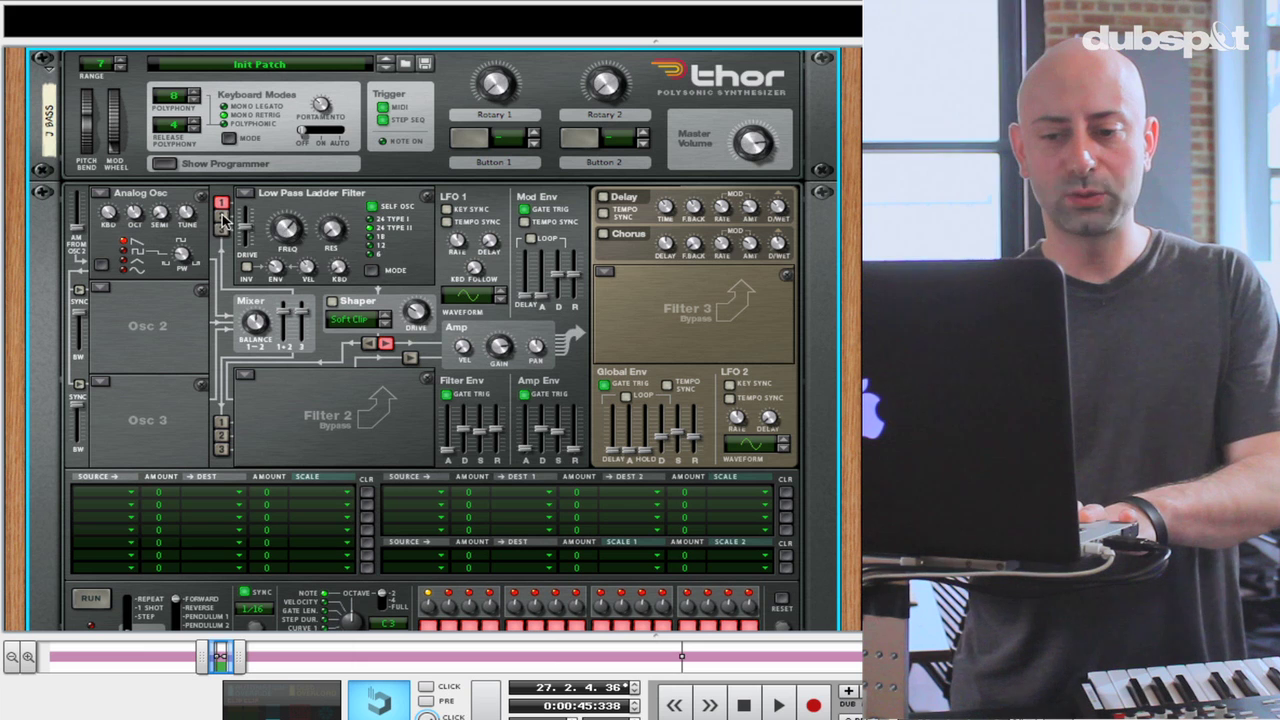
pyautogui.click(110, 195)
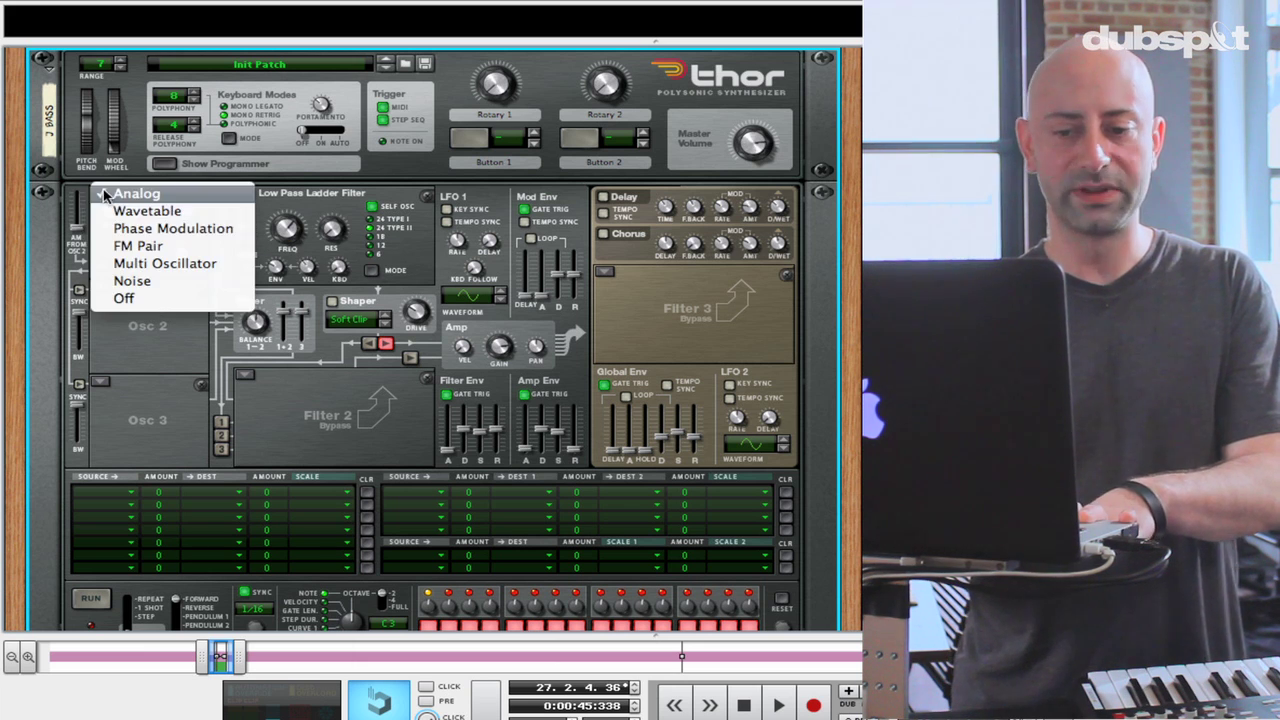
pyautogui.click(126, 263)
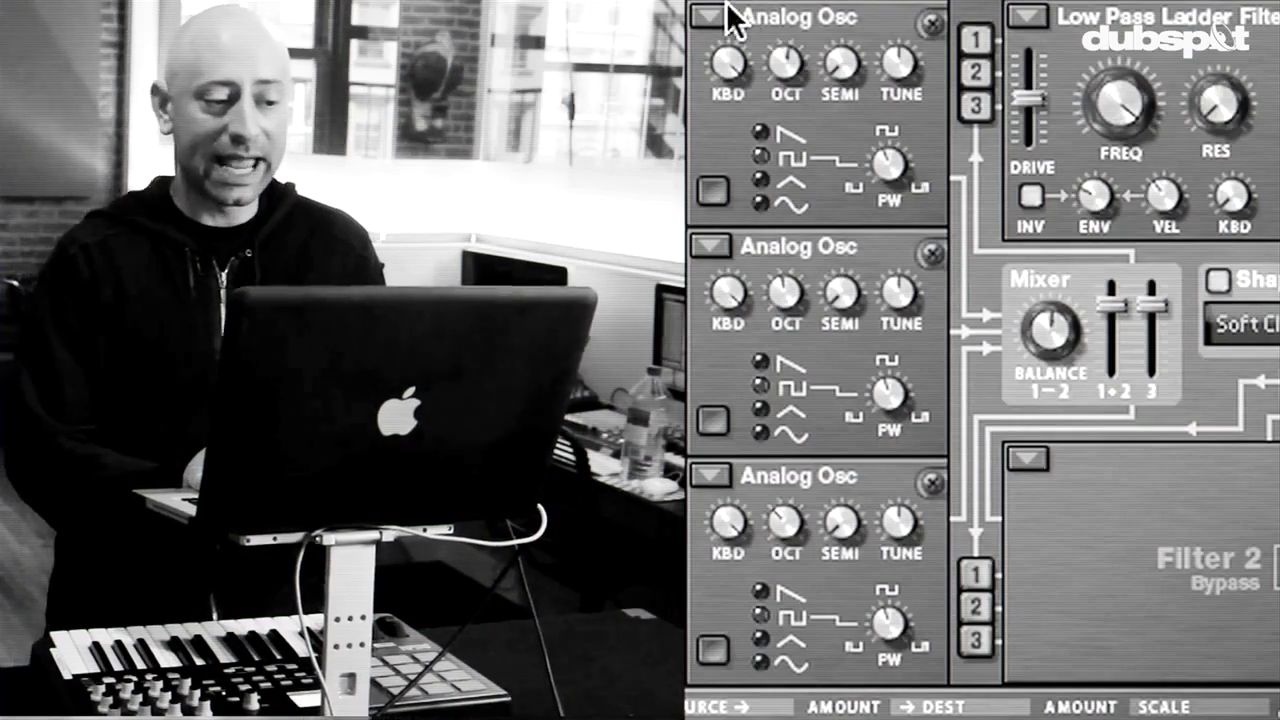
# Step: Change the first two Analog oscillators to Multi Oscillator and open the type choices for the third
pyautogui.click(715, 17)
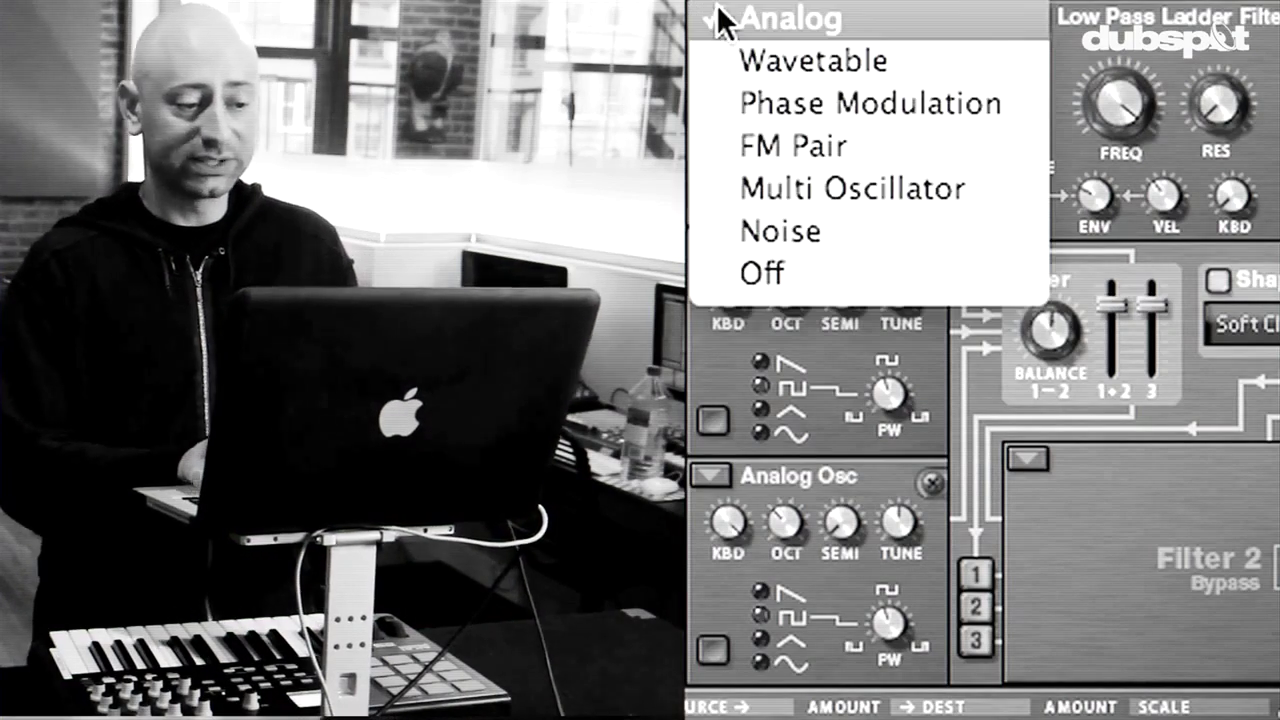
pyautogui.click(771, 205)
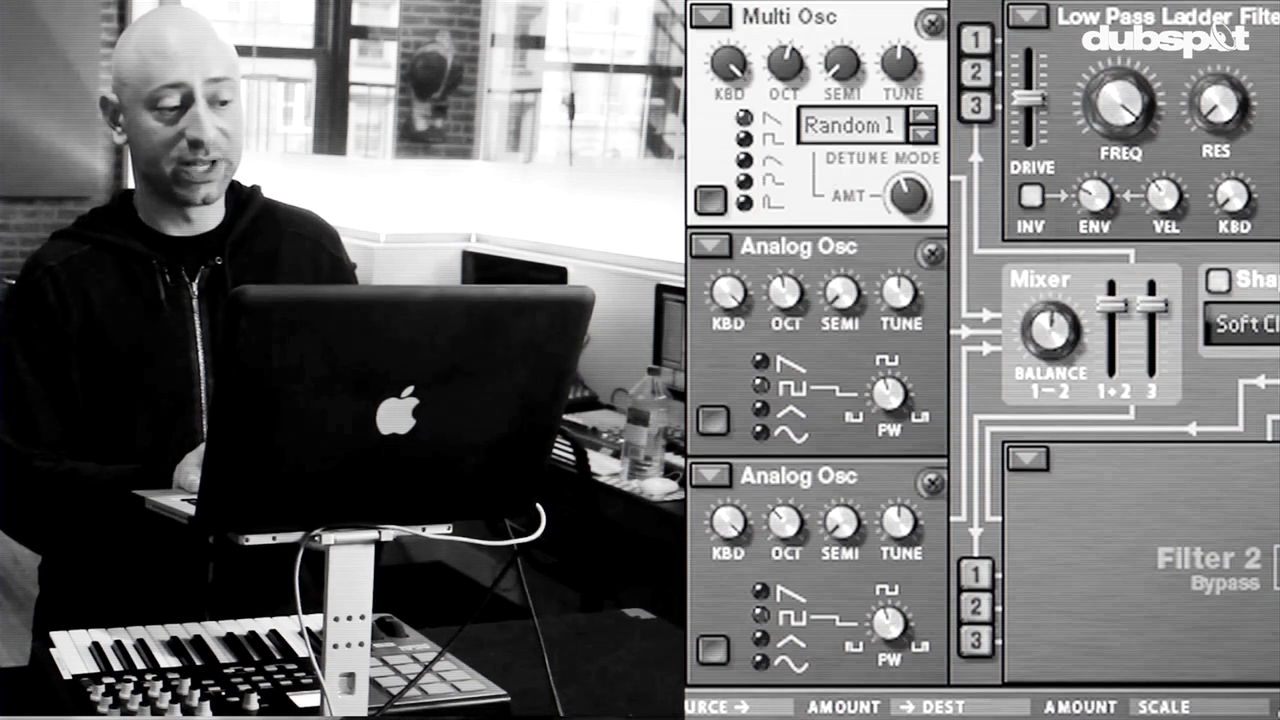
pyautogui.moveTo(889, 181)
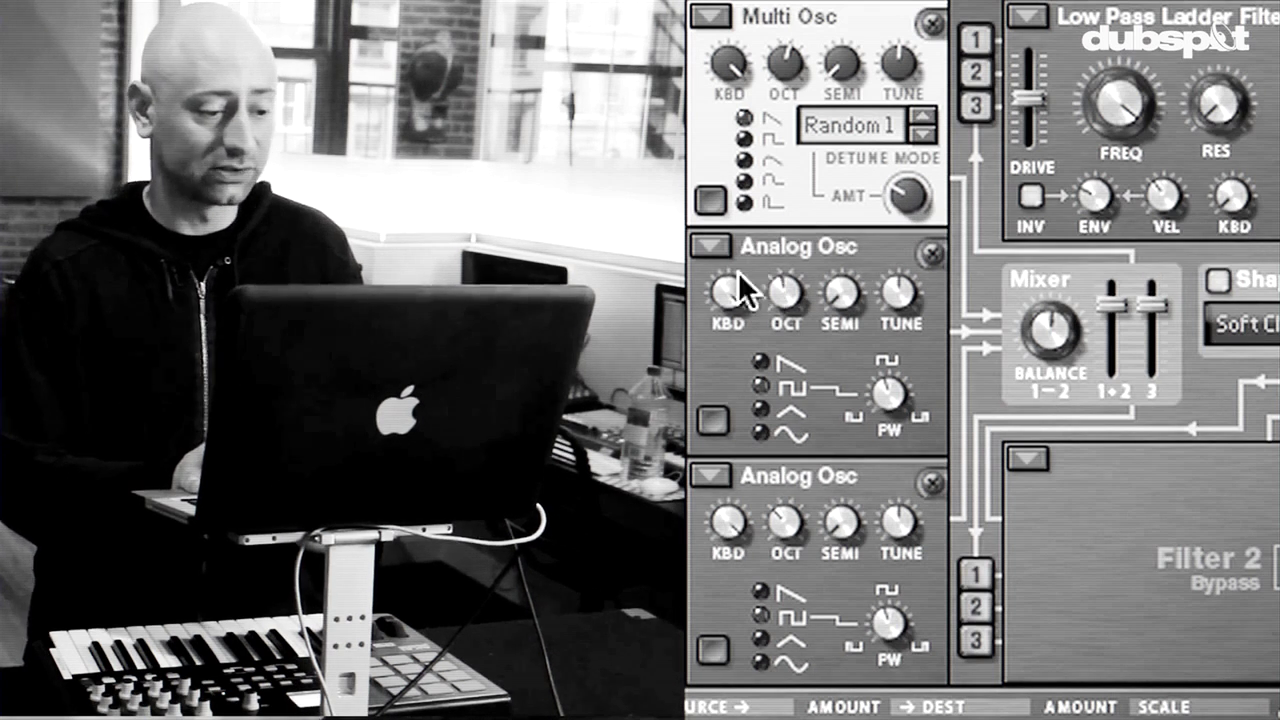
pyautogui.click(711, 244)
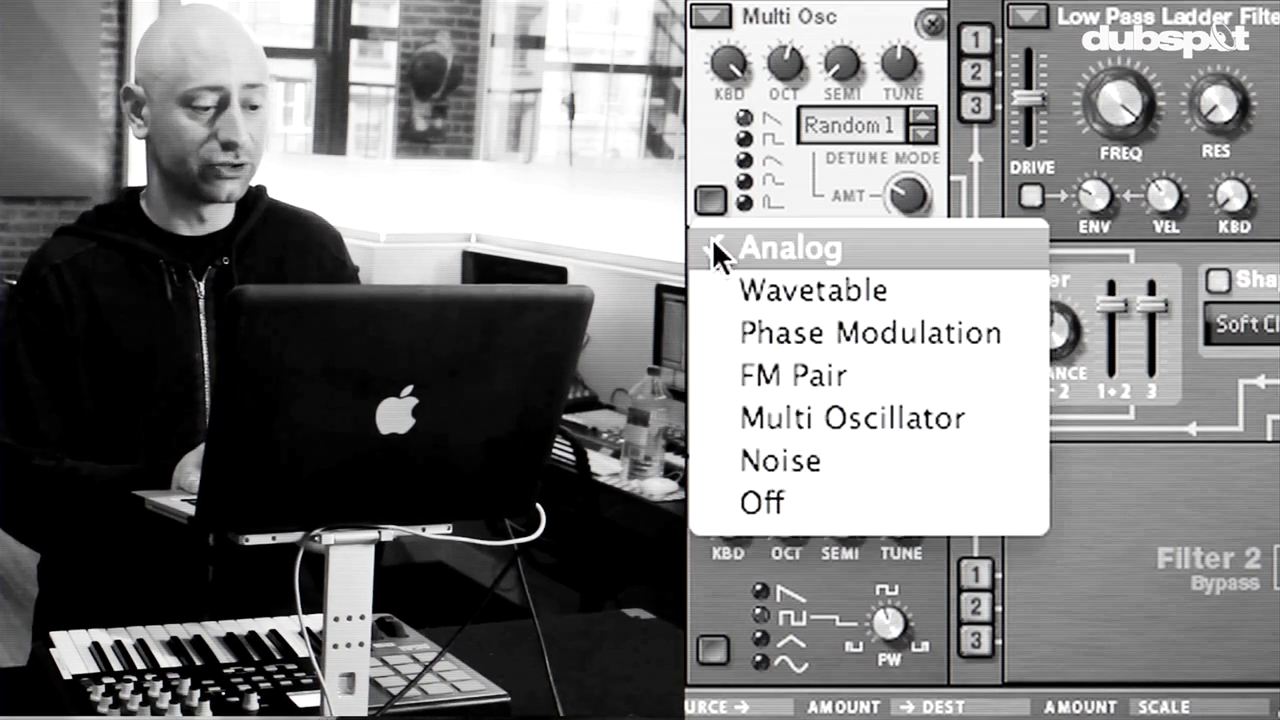
pyautogui.click(766, 420)
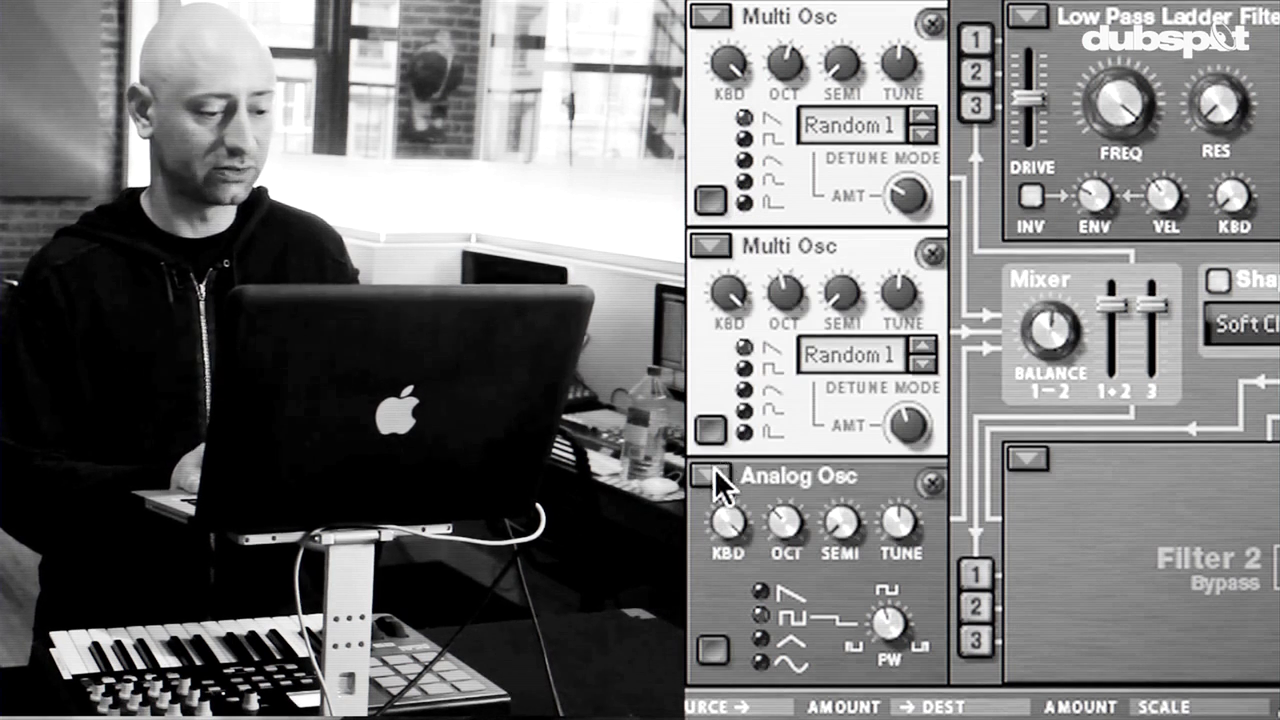
pyautogui.click(714, 470)
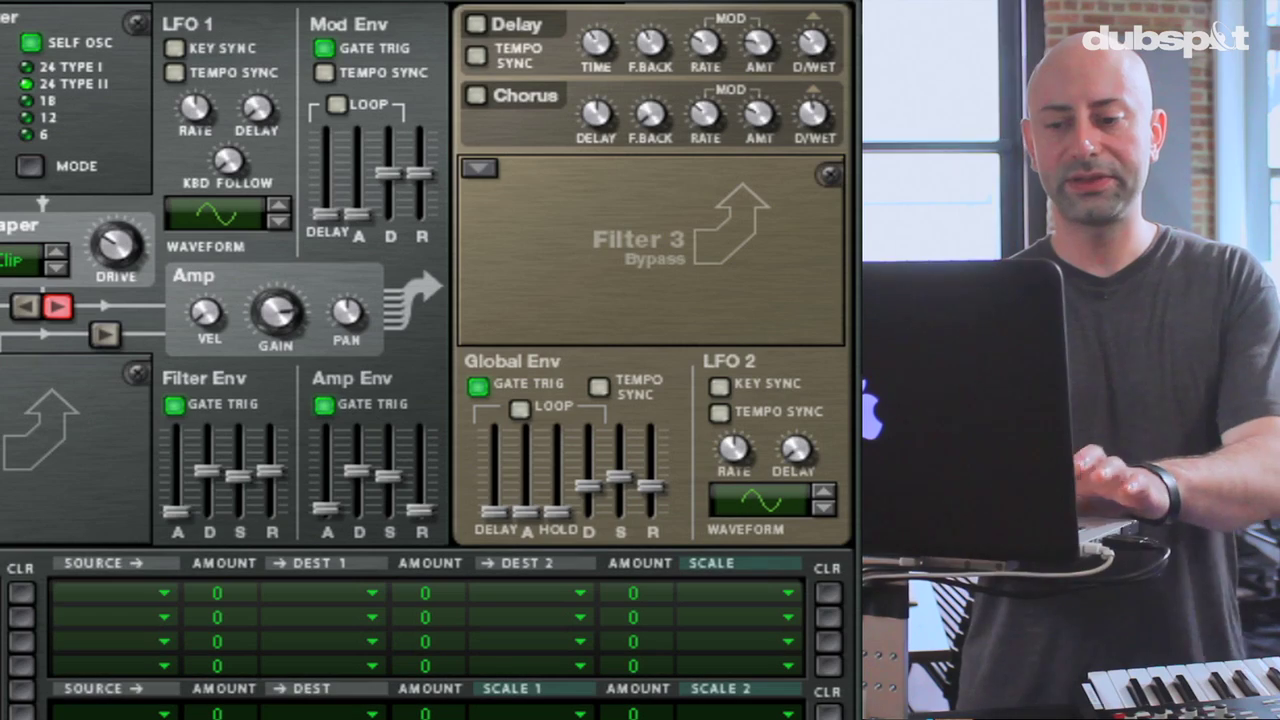
# Step: Raise the amp envelope's decay and sustain to maximum and adjust the Low Pass Ladder Filter's frequency
pyautogui.moveTo(391, 472); pyautogui.dragTo(389, 334)
pyautogui.moveTo(357, 472); pyautogui.dragTo(358, 387)
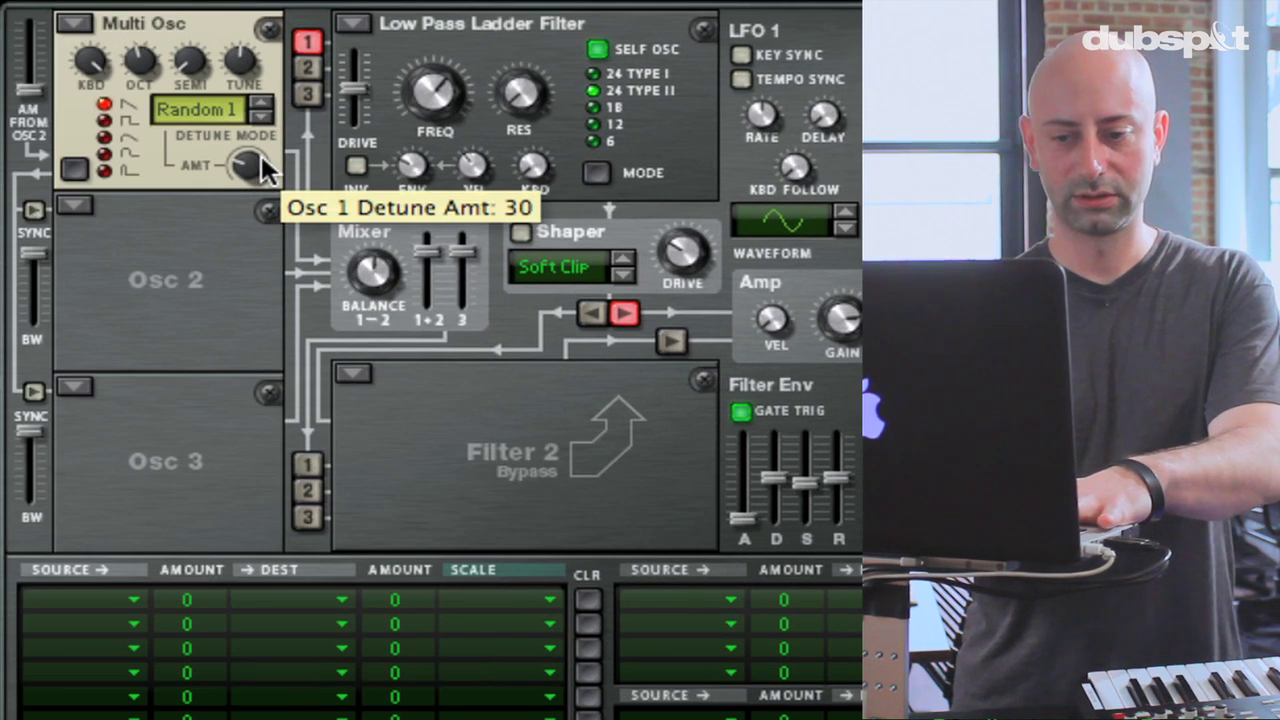
pyautogui.moveTo(436, 97)
pyautogui.mouseDown()
pyautogui.moveTo(437, 111)
pyautogui.moveTo(441, 101)
pyautogui.mouseUp()
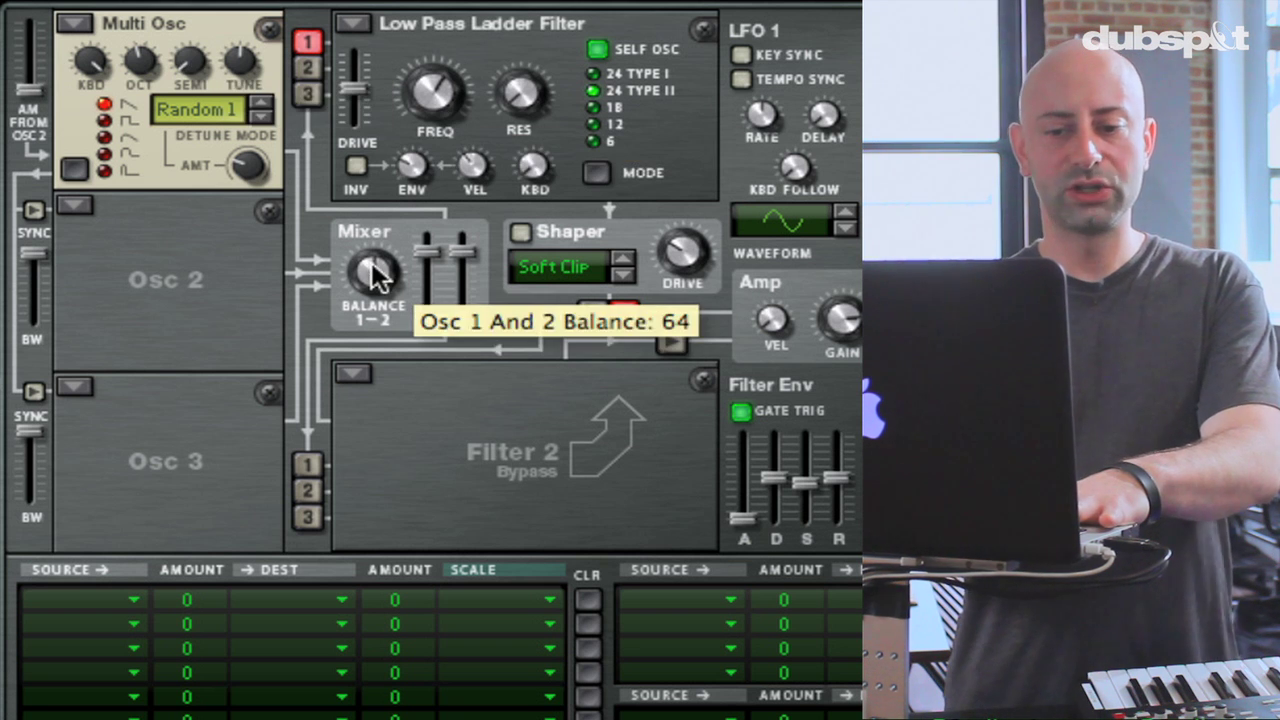
# Step: Set Osc 2 to Multi Oscillator routed into Filter 1, with Random 2 detune on both oscillators and an Osc 2 detune amount of 36
pyautogui.click(84, 211)
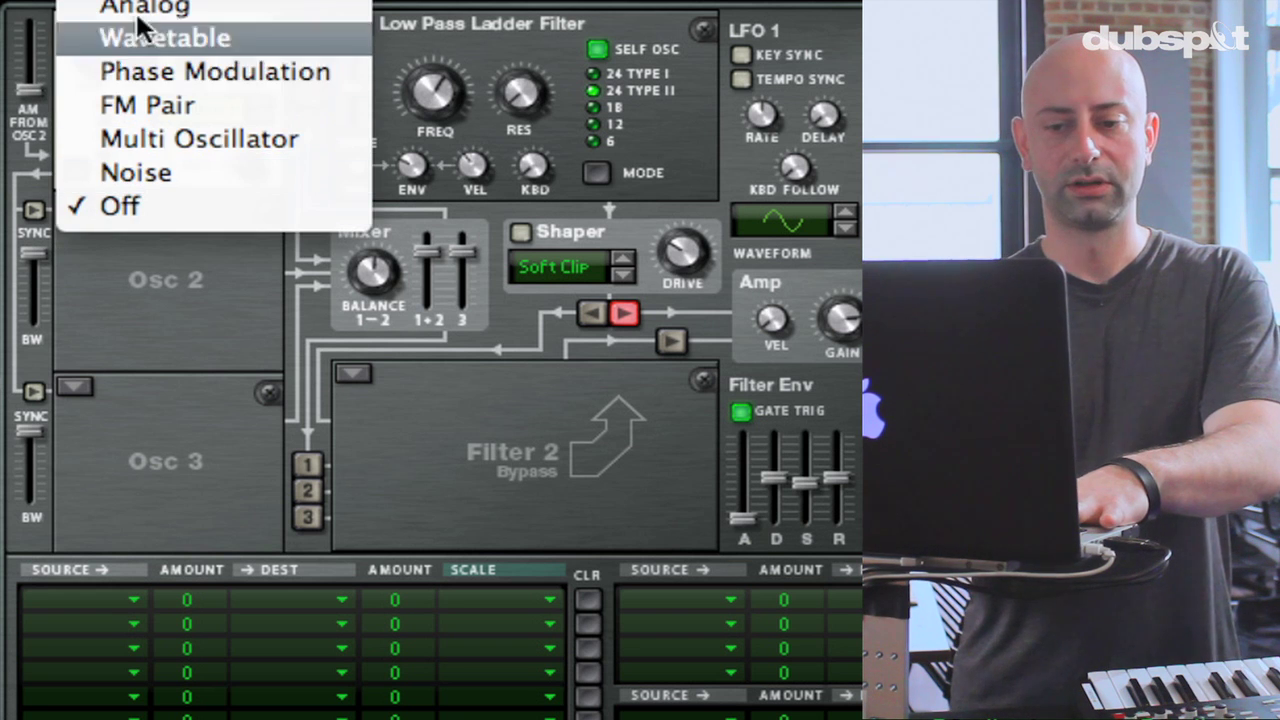
pyautogui.click(155, 137)
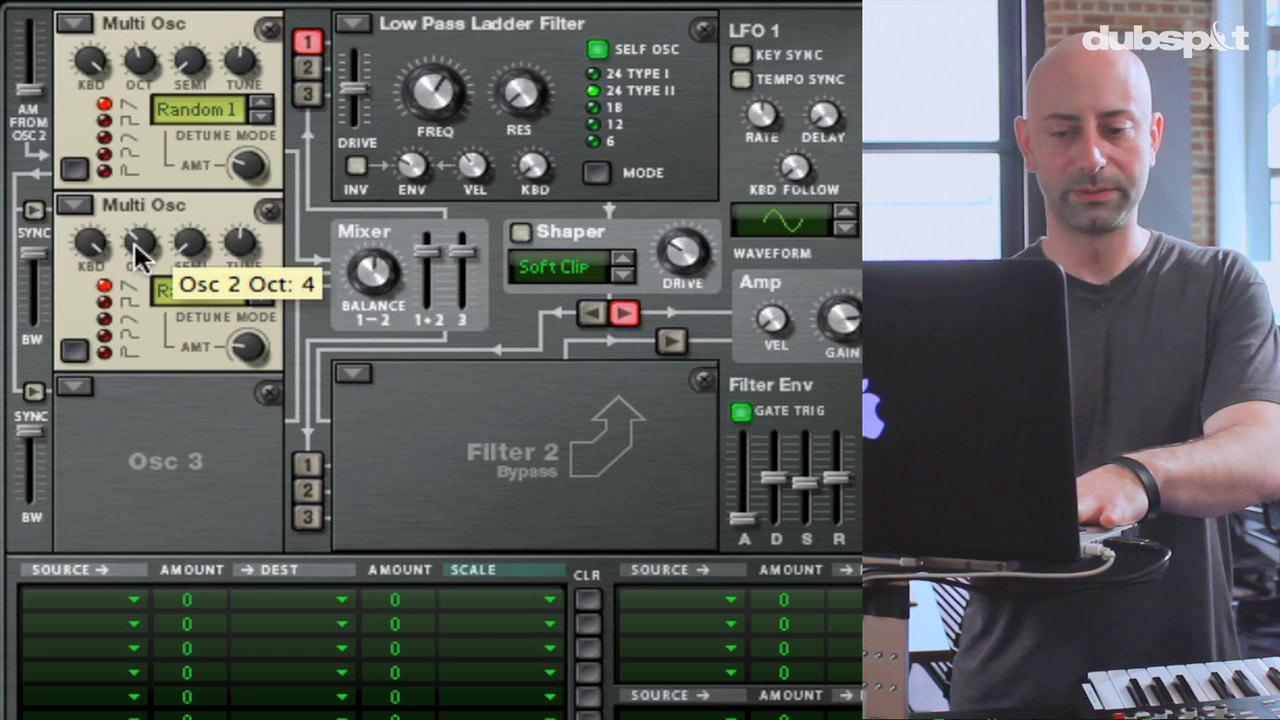
pyautogui.click(261, 116)
pyautogui.click(263, 298)
pyautogui.moveTo(251, 343); pyautogui.dragTo(251, 337)
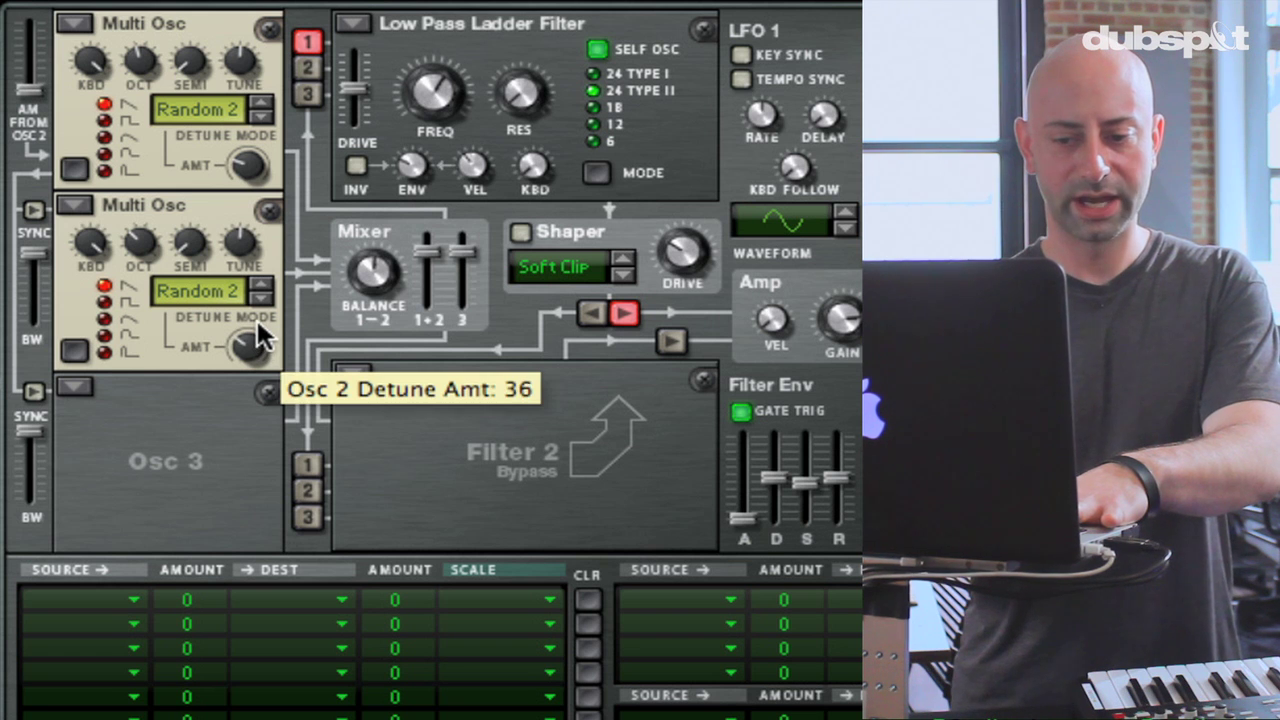
pyautogui.click(305, 68)
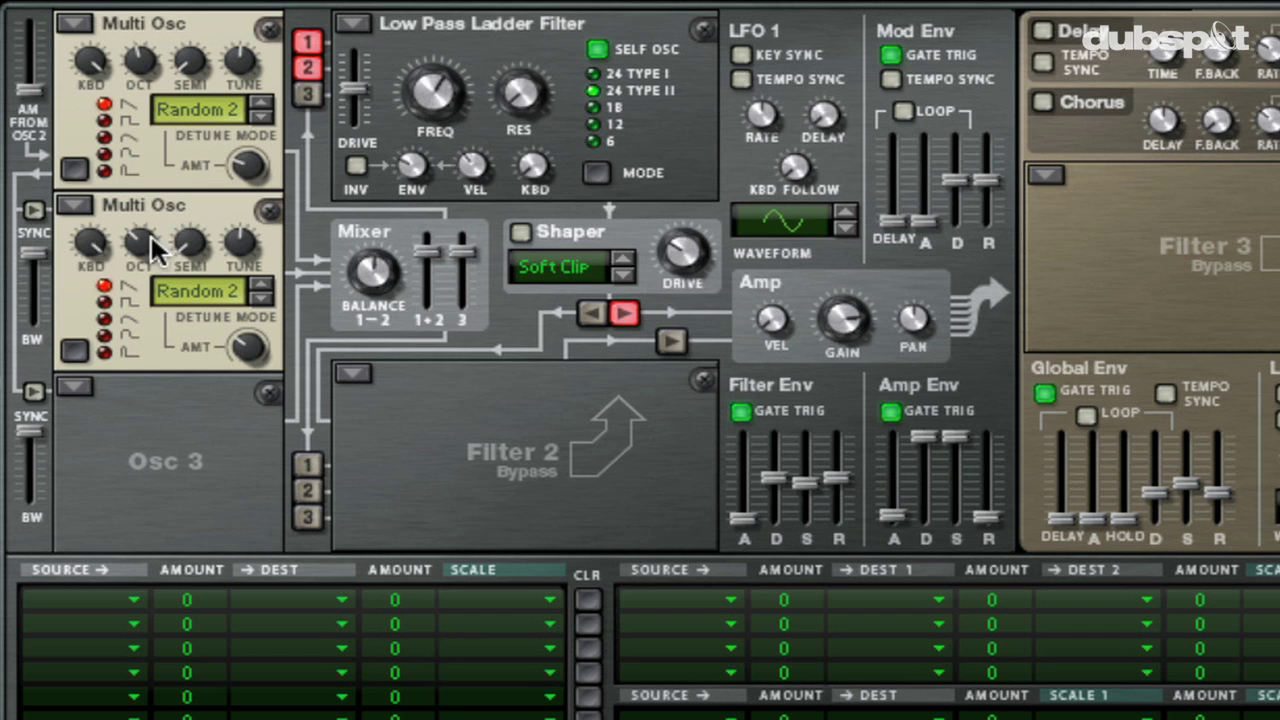
# Step: Set Osc 3 to Multi Oscillator, route it into Filter 1 and advance its detune mode by one
pyautogui.click(78, 385)
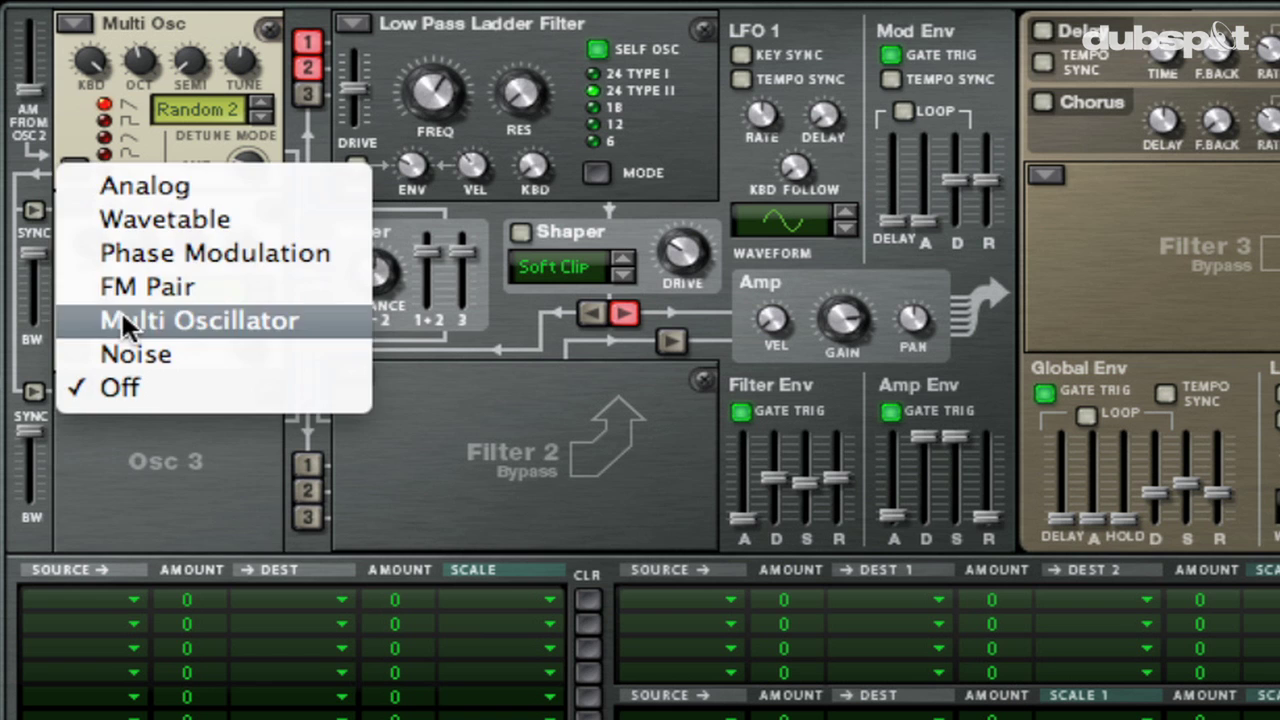
pyautogui.click(122, 316)
pyautogui.click(310, 96)
pyautogui.click(262, 480)
pyautogui.moveTo(252, 532)
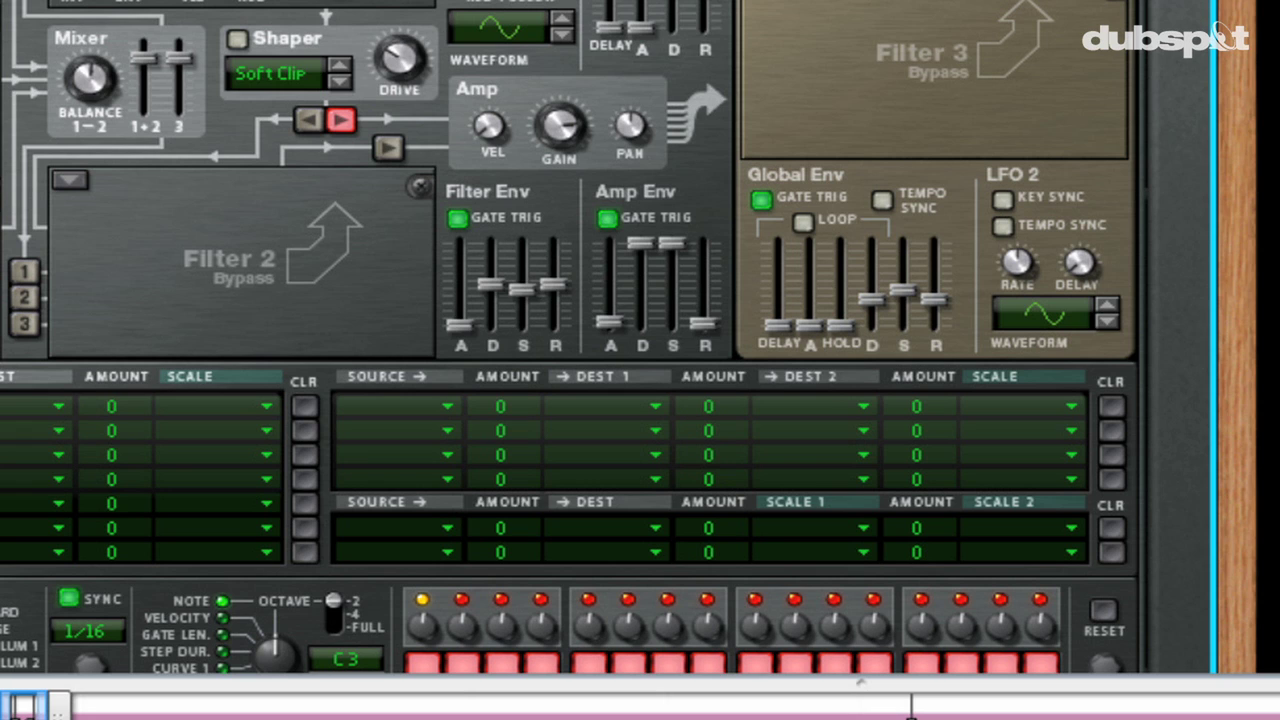
# Step: Assign Rotary 2 as the source of the first free modulation row on the two-destination side, targeting Osc 2 Detune Amt
pyautogui.click(401, 482)
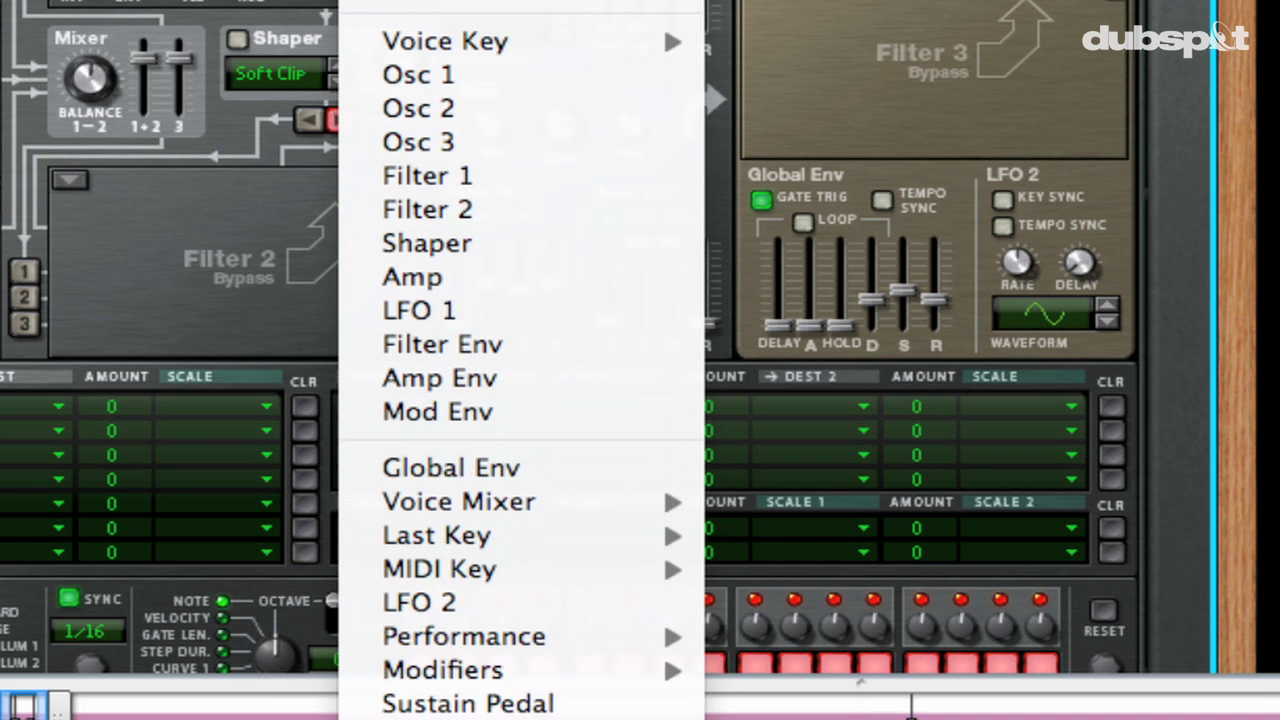
pyautogui.moveTo(535, 672)
pyautogui.click(790, 700)
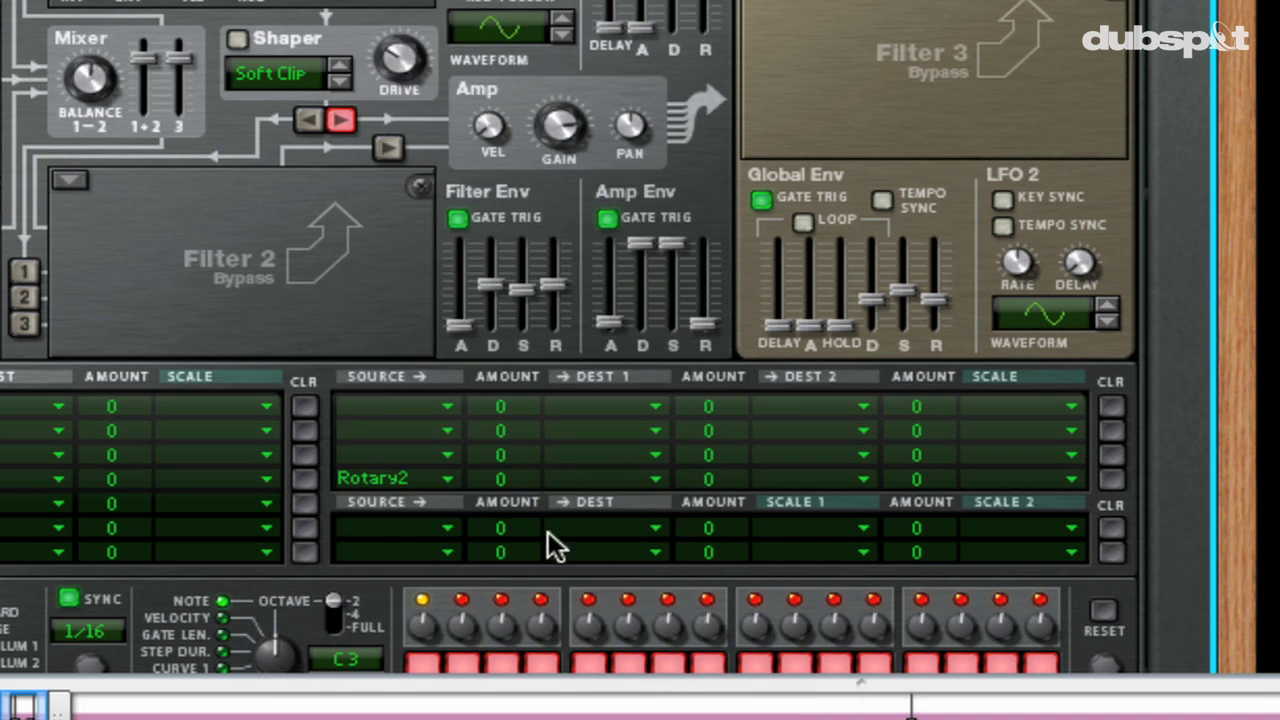
pyautogui.click(604, 476)
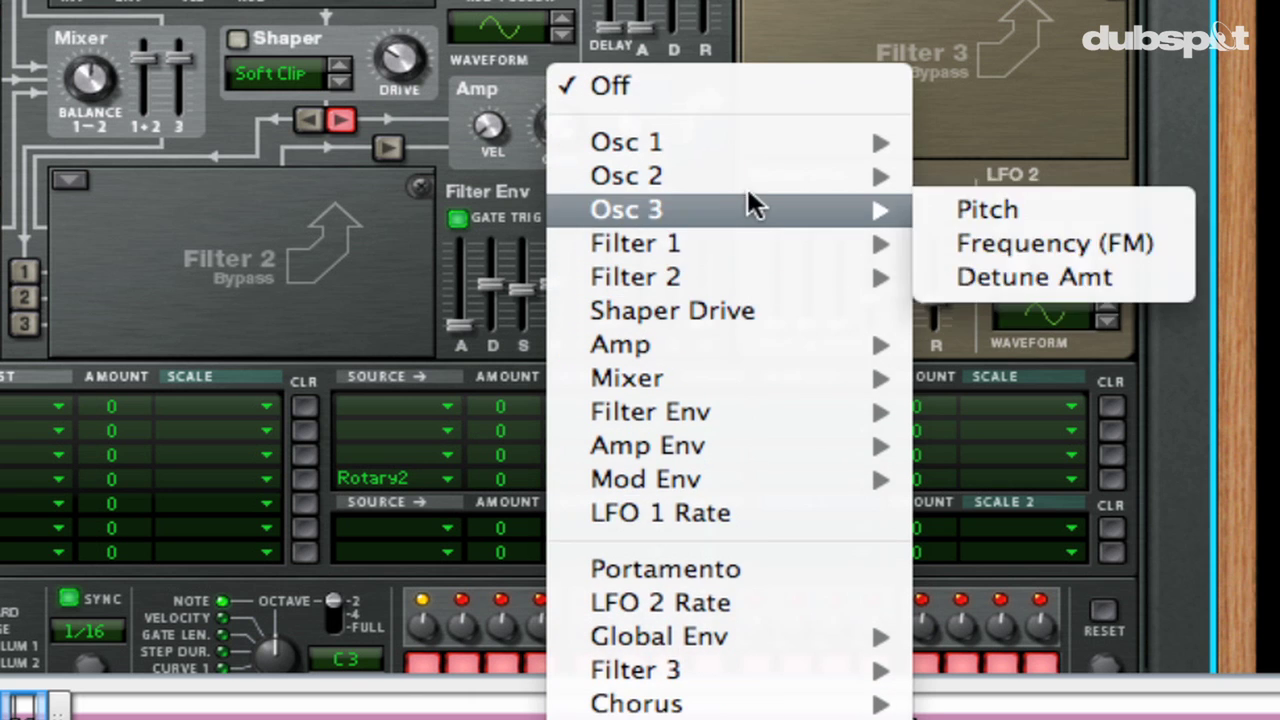
pyautogui.moveTo(749, 176)
pyautogui.click(1076, 243)
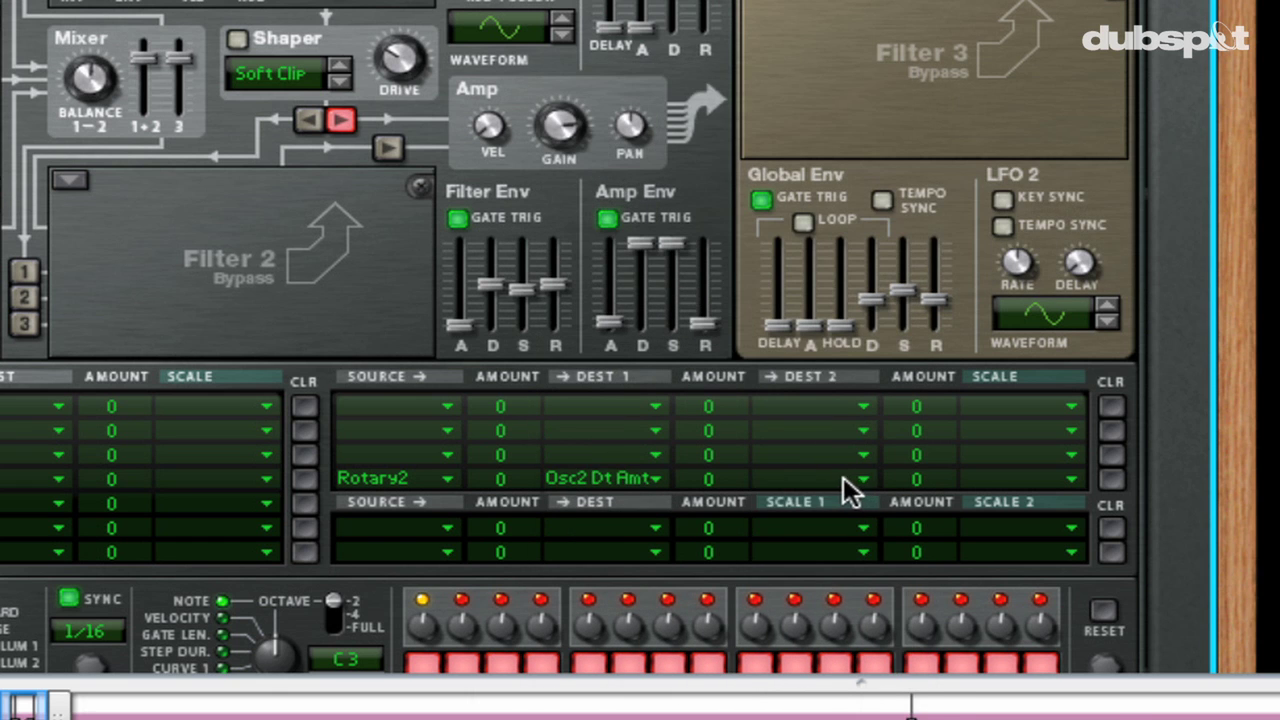
# Step: Add Osc 3 Detune Amt as the Rotary 2 row's second destination and set both modulation amounts to 100
pyautogui.click(843, 477)
pyautogui.moveTo(866, 601)
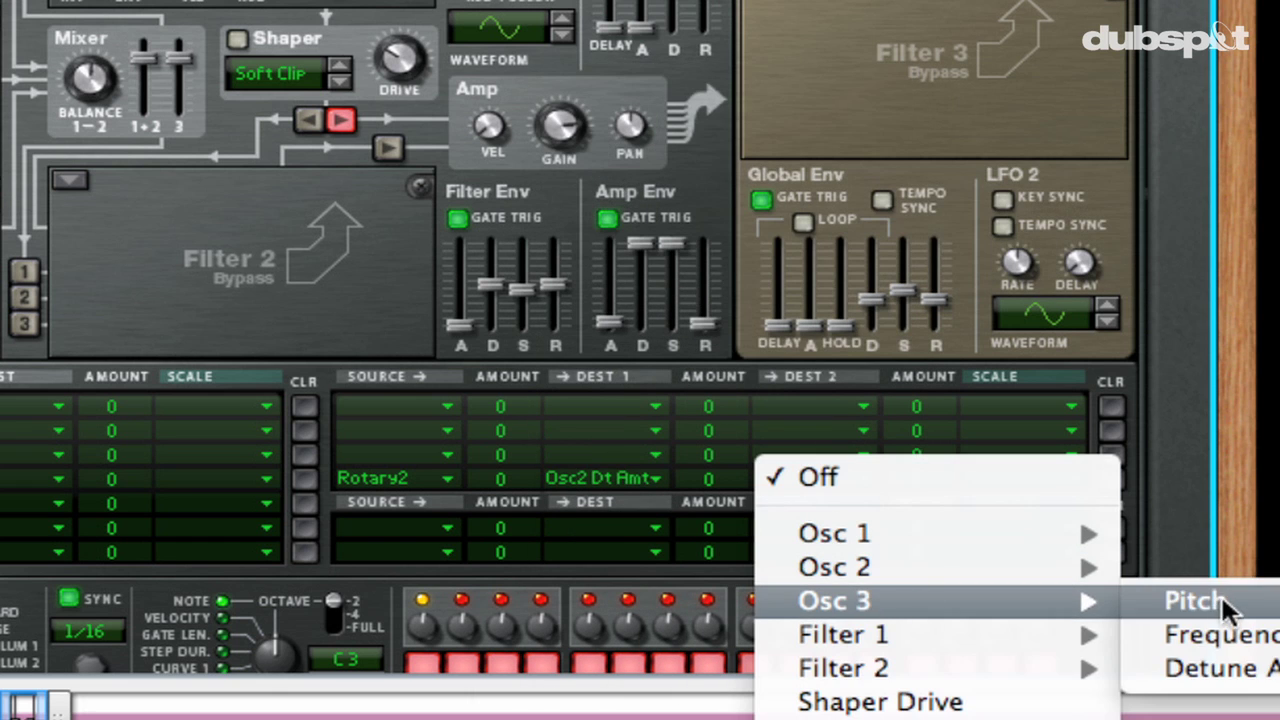
pyautogui.click(1218, 670)
pyautogui.moveTo(710, 480); pyautogui.dragTo(666, 478)
pyautogui.moveTo(502, 471); pyautogui.dragTo(479, 35)
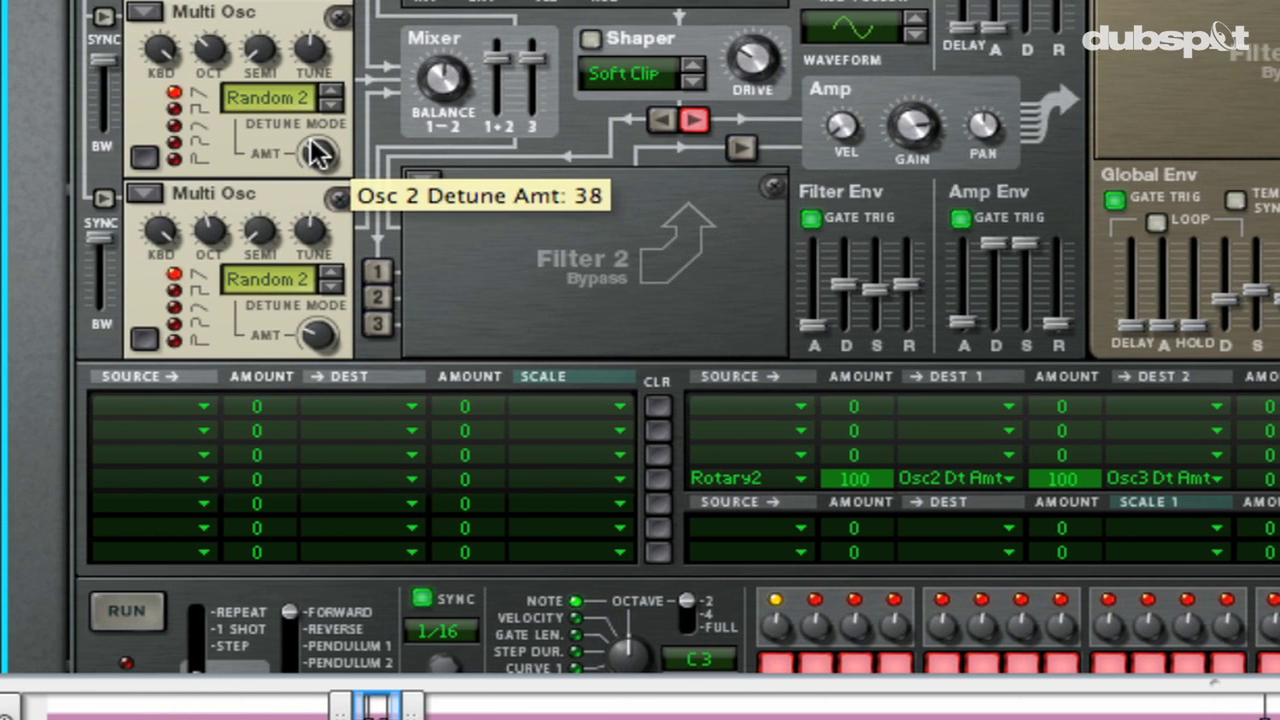
# Step: Reset the detune amounts of Osc 2 and Osc 3 to 0 and raise Rotary 2 to about 36
pyautogui.keyDown('super'); pyautogui.click(318, 153); pyautogui.keyUp('super')
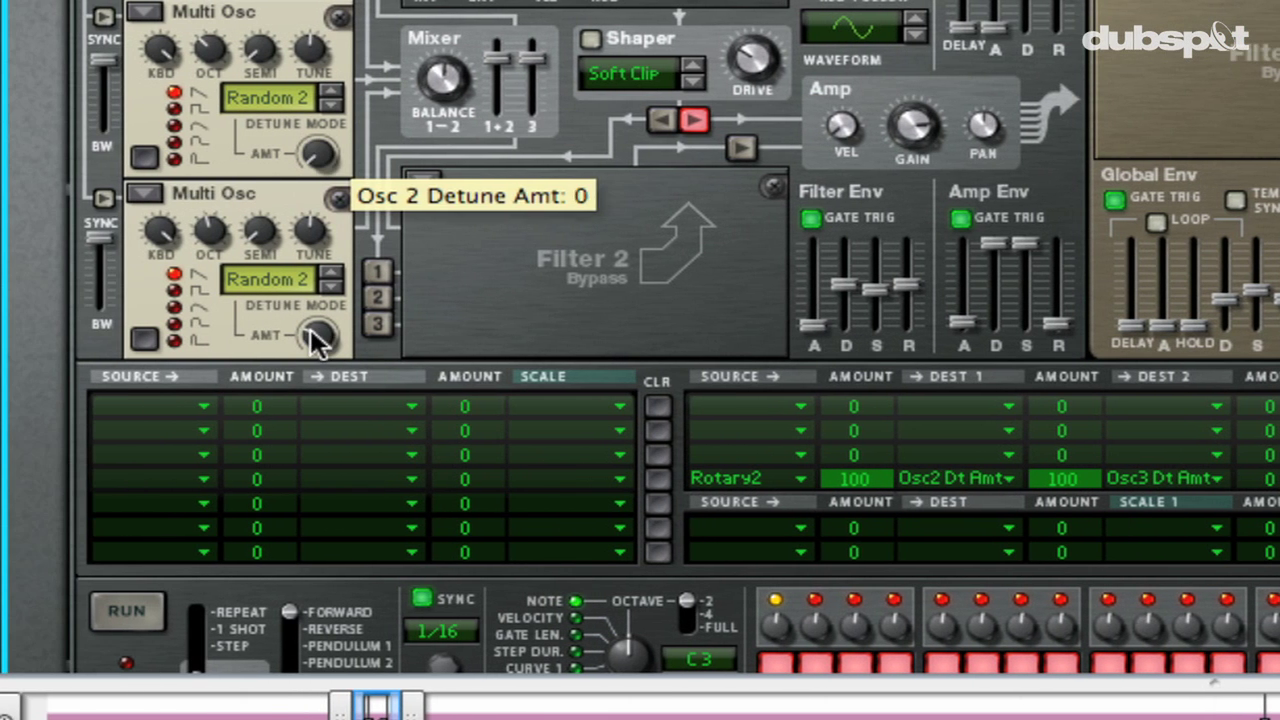
pyautogui.keyDown('super'); pyautogui.click(316, 336); pyautogui.keyUp('super')
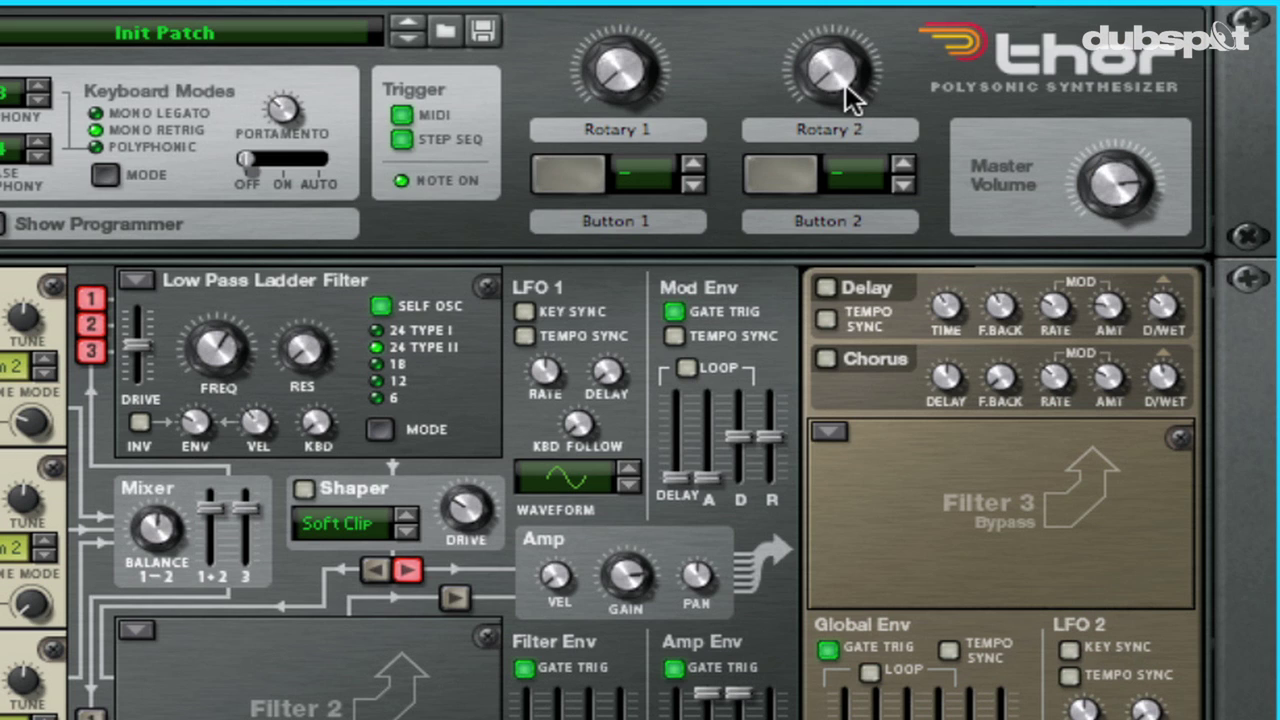
pyautogui.moveTo(850, 97); pyautogui.dragTo(835, 68)
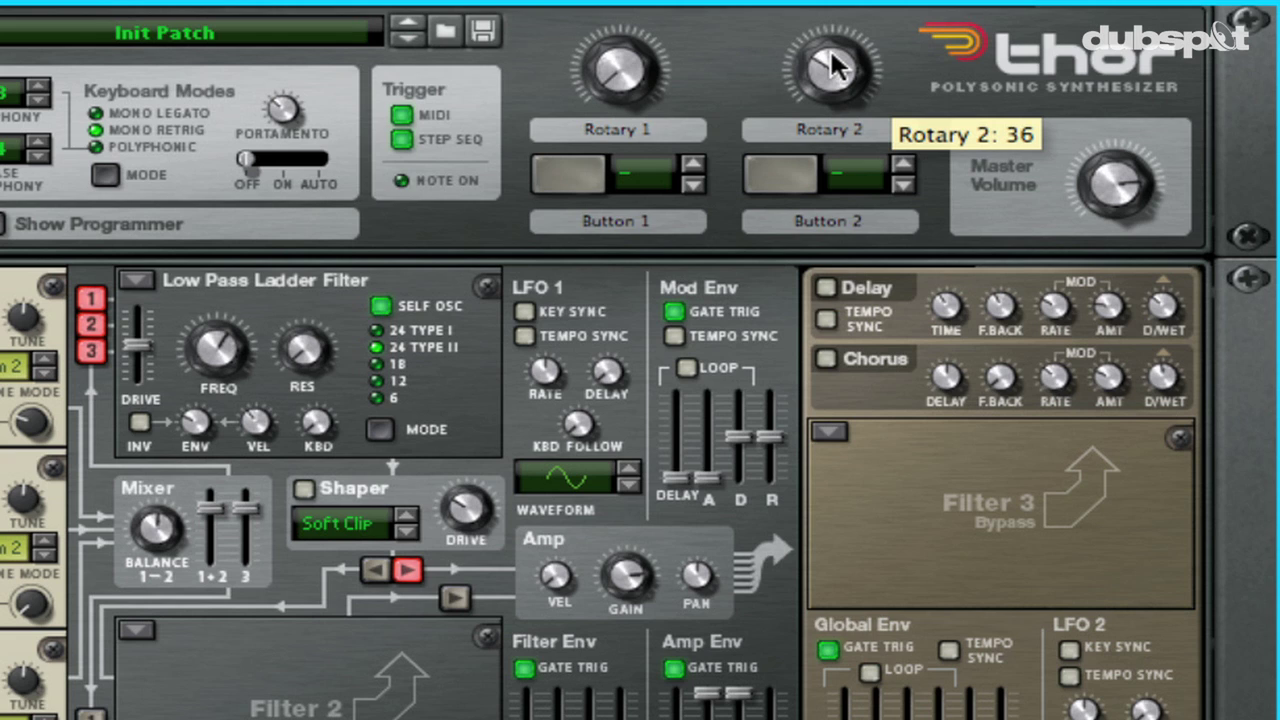
pyautogui.moveTo(836, 66); pyautogui.dragTo(836, 60)
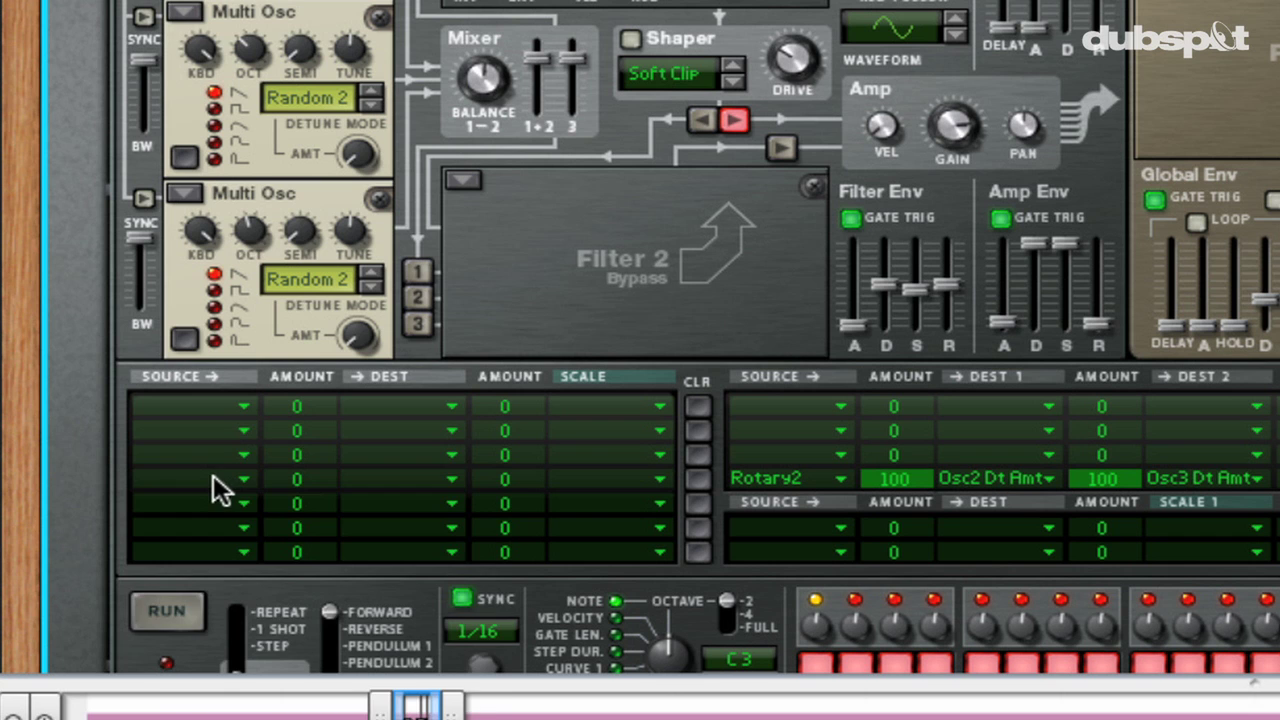
# Step: Assign Rotary 1 to Osc 1 Detune Amt in the fourth row of the single-destination modulation matrix
pyautogui.click(213, 478)
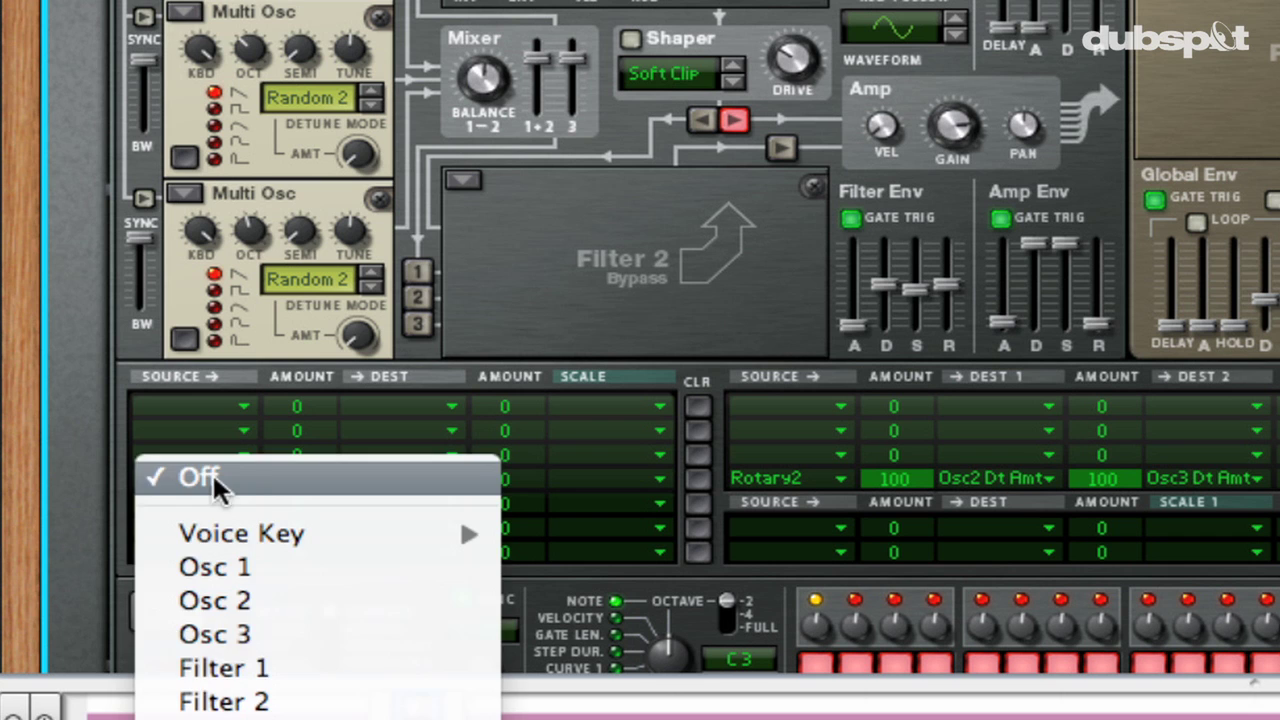
pyautogui.scroll(-5, 214, 490)
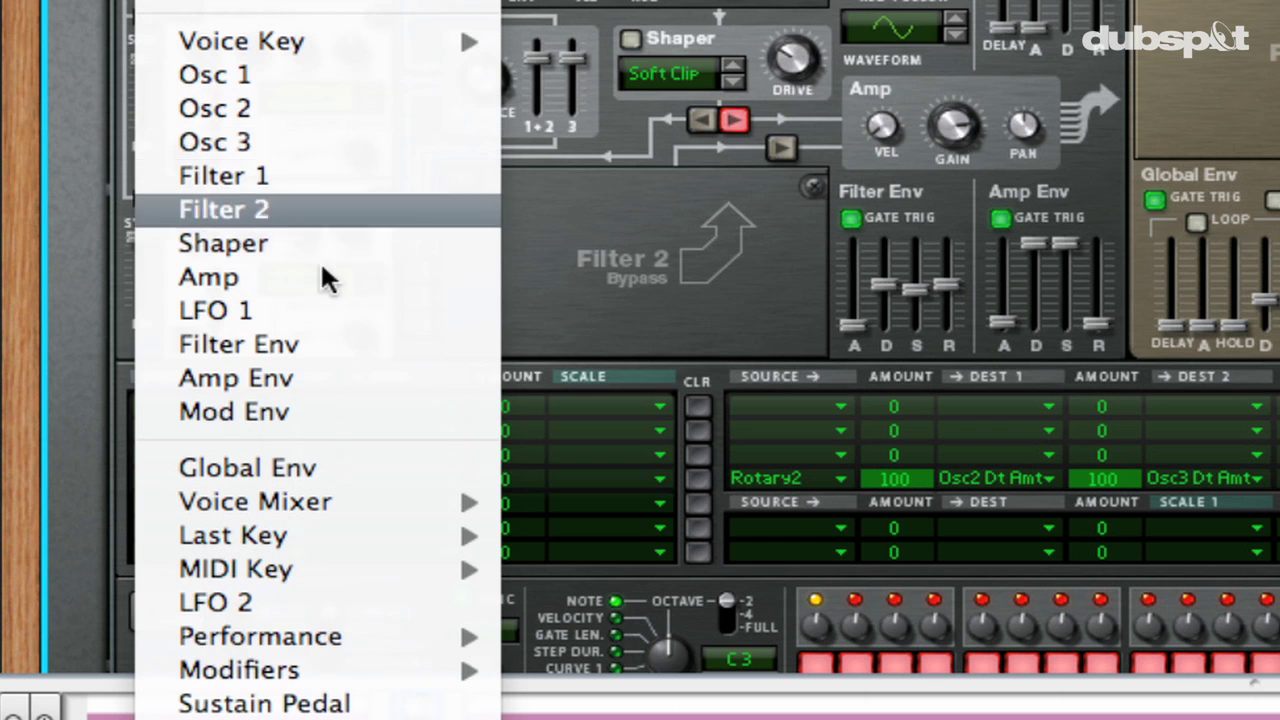
pyautogui.moveTo(400, 671)
pyautogui.click(598, 671)
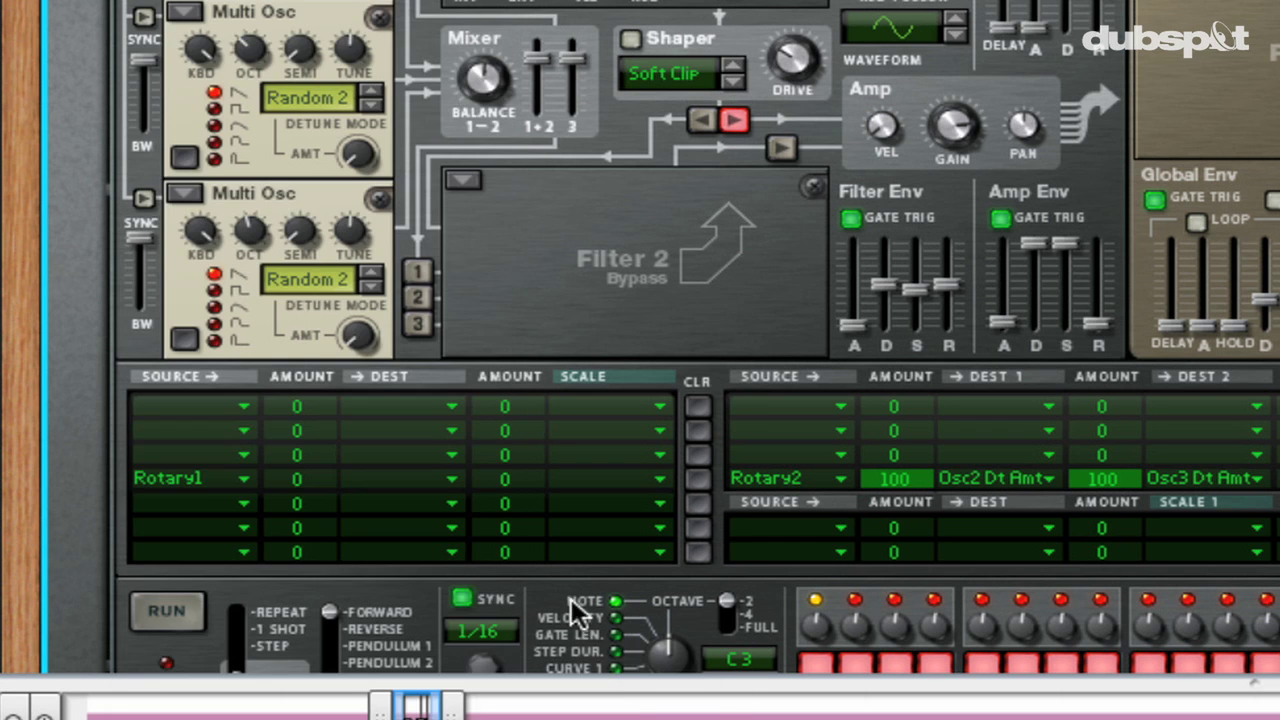
pyautogui.click(416, 469)
pyautogui.moveTo(511, 532)
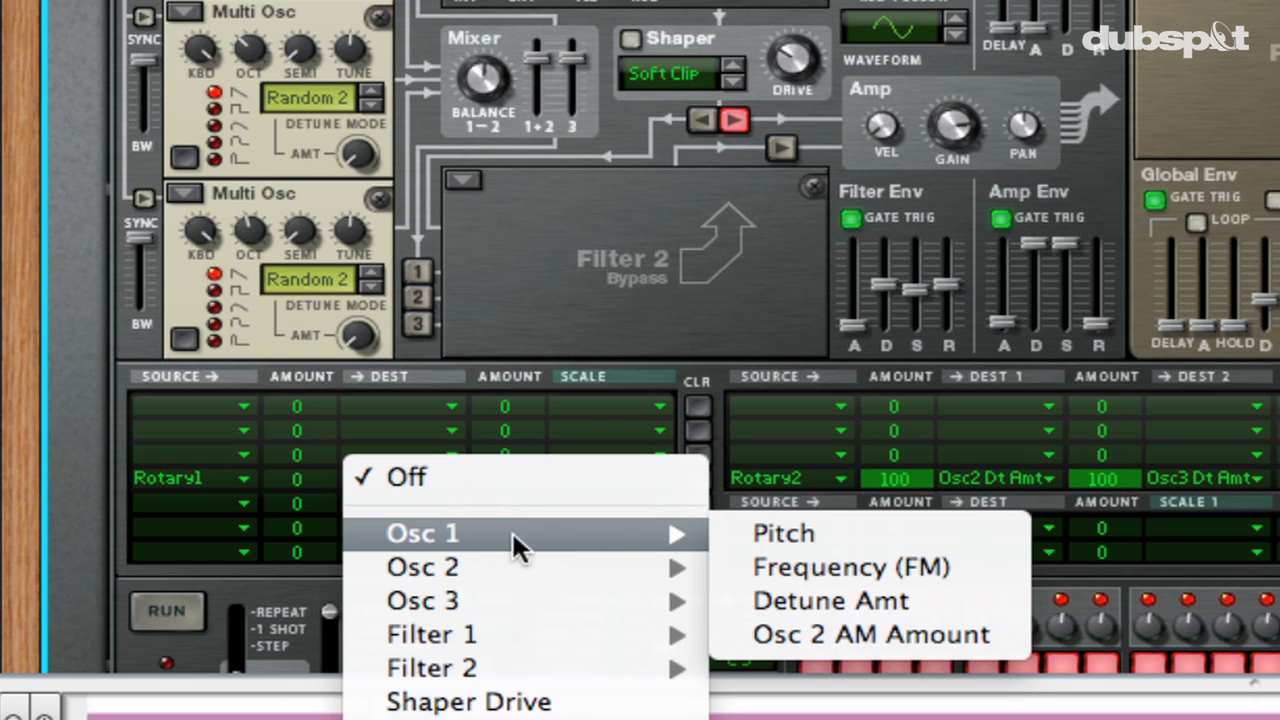
pyautogui.click(799, 599)
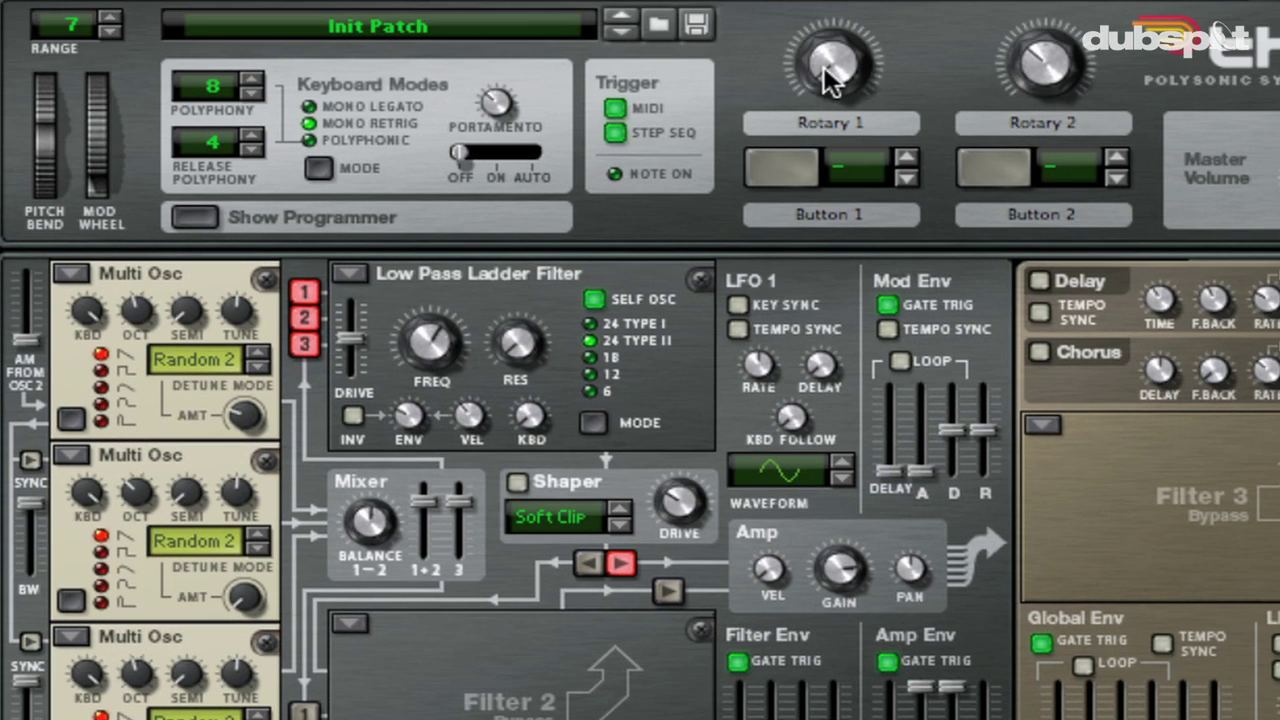
# Step: Sweep Rotary 1 between 0 and 127 to test the detune, and lower the Low Pass Ladder Filter's frequency
pyautogui.moveTo(826, 80); pyautogui.dragTo(862, 172)
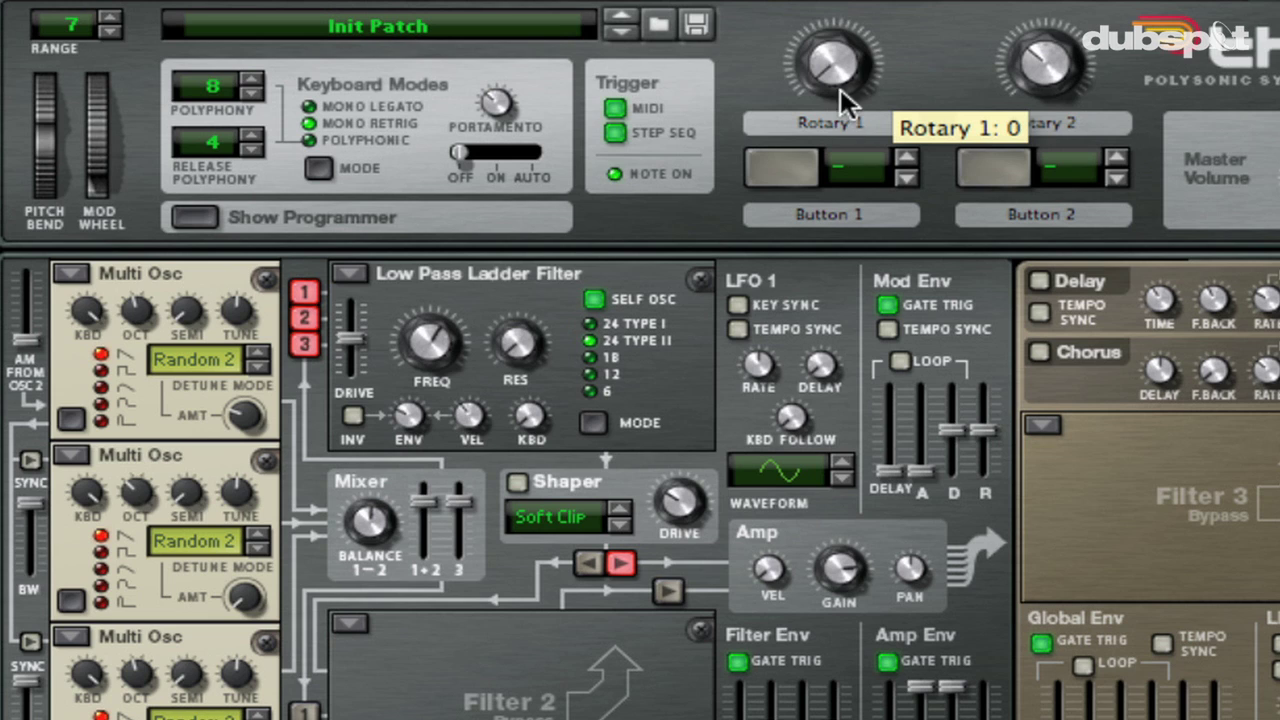
pyautogui.moveTo(842, 98); pyautogui.dragTo(840, 15)
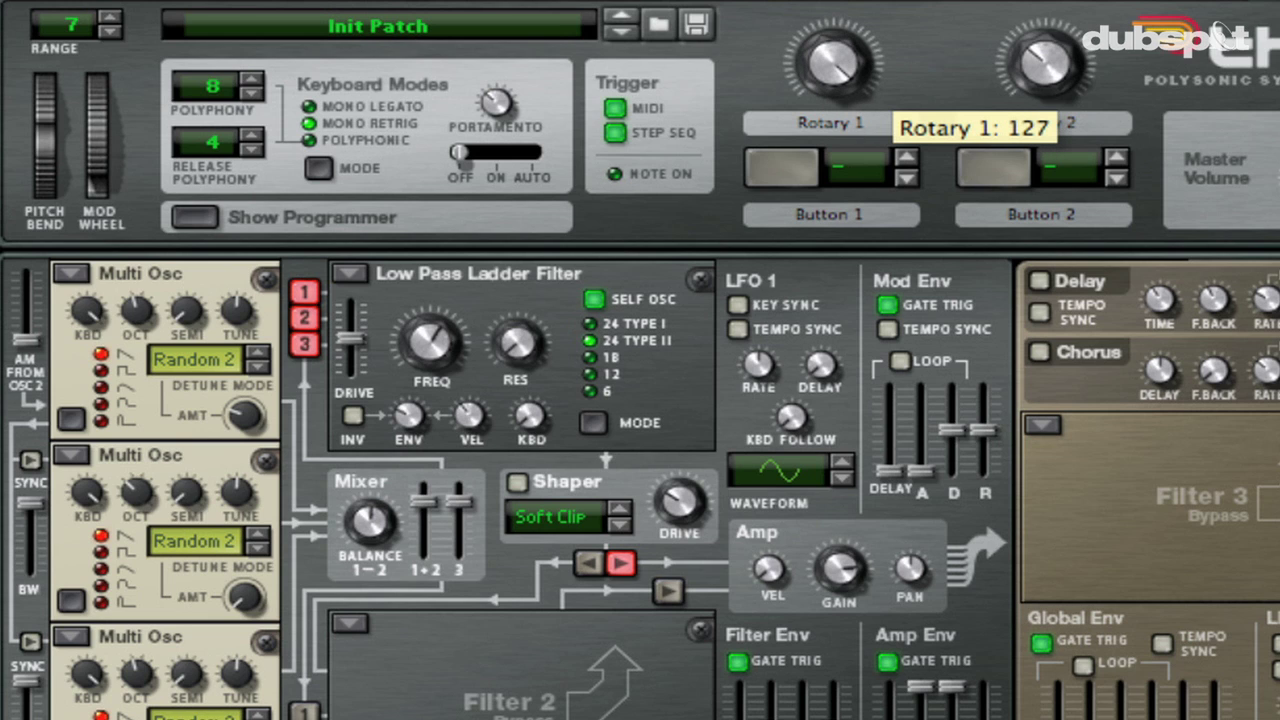
pyautogui.moveTo(834, 62); pyautogui.dragTo(834, 104)
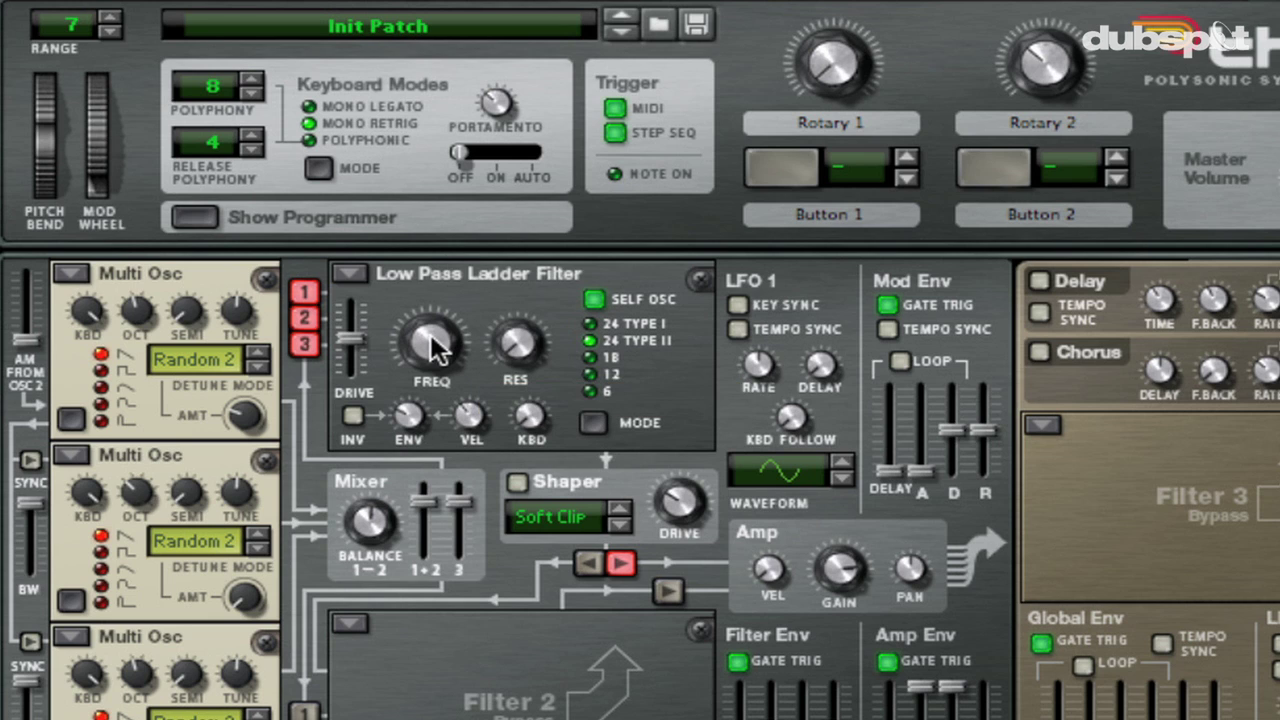
pyautogui.moveTo(433, 347); pyautogui.dragTo(428, 410)
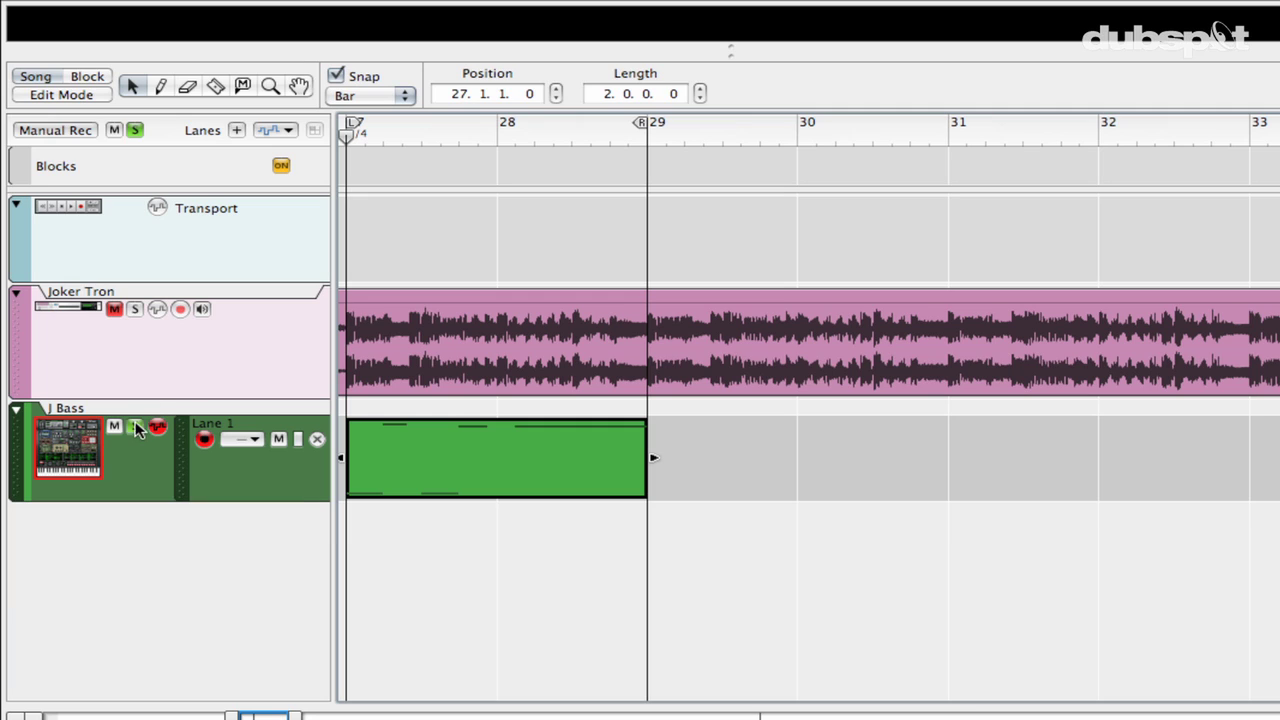
# Step: Solo the Joker Tron track, play the looped bars for reference, and return the solo to J Bass
pyautogui.click(137, 428)
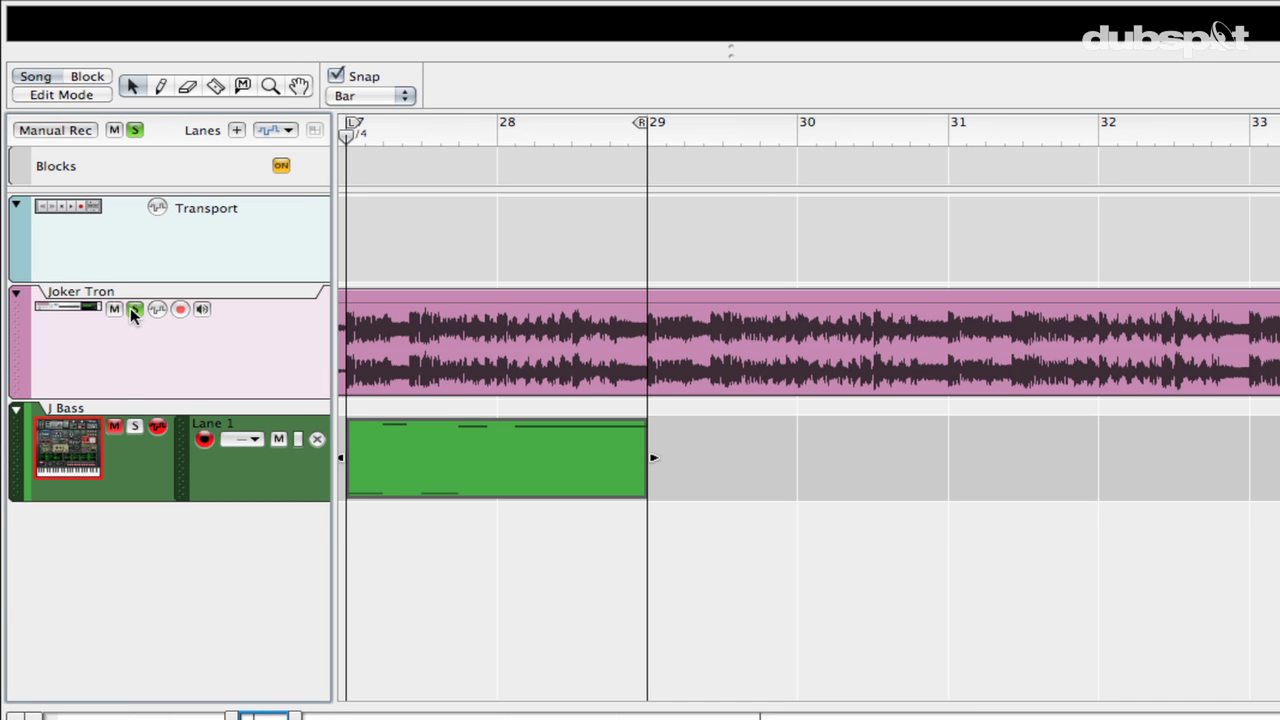
pyautogui.press('space')
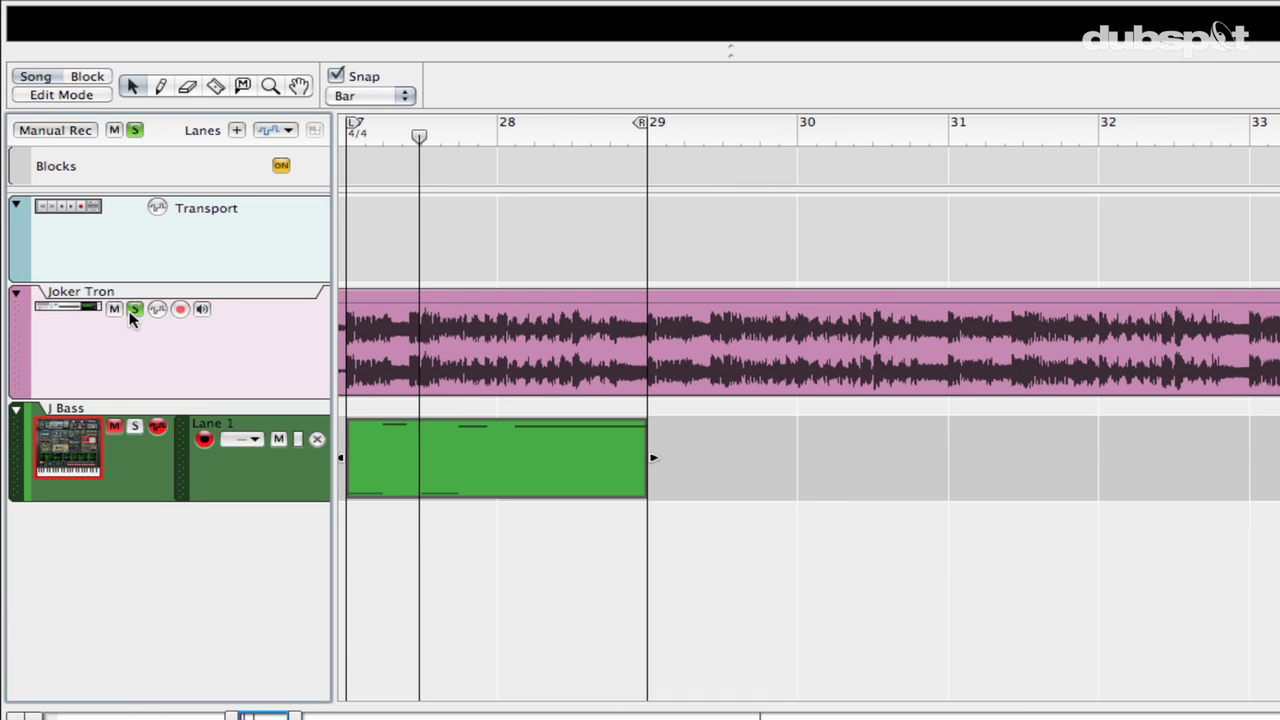
pyautogui.click(139, 427)
# Step: In the Thor rack device, raise the Filter Env's sustain and decay to maximum and lengthen its attack slightly
pyautogui.press('F6')
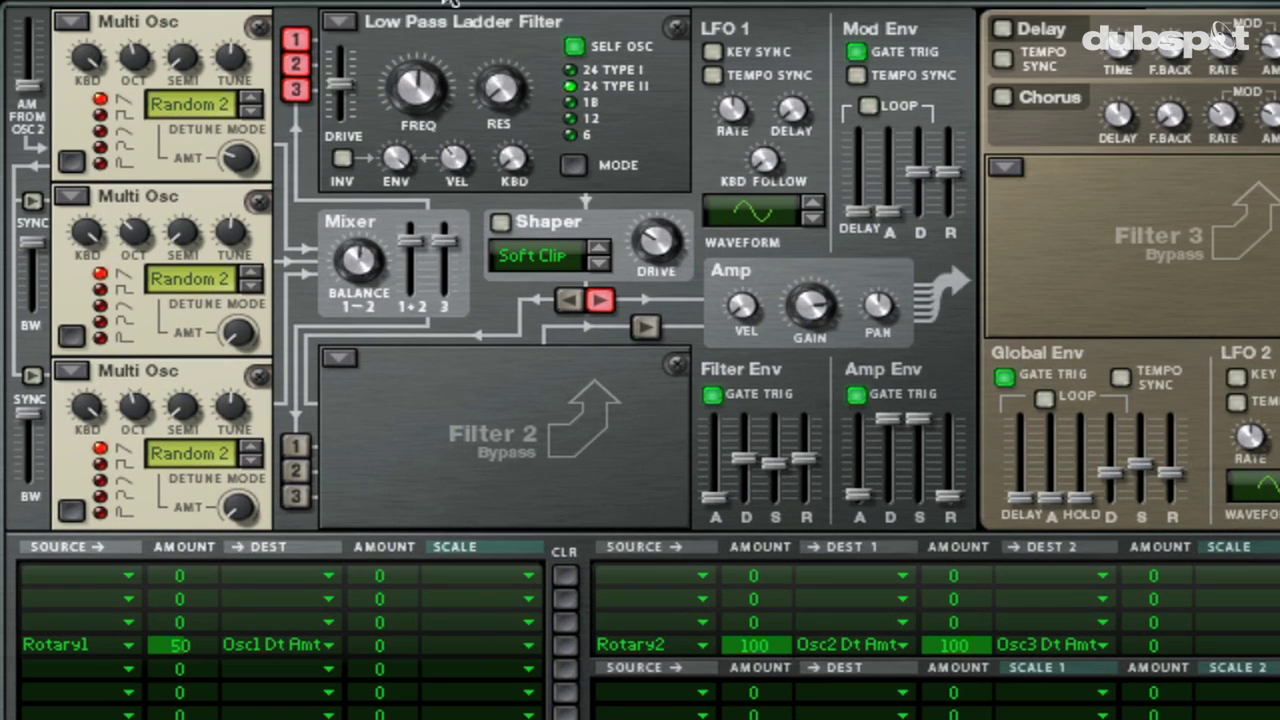
pyautogui.moveTo(771, 457); pyautogui.dragTo(771, 392)
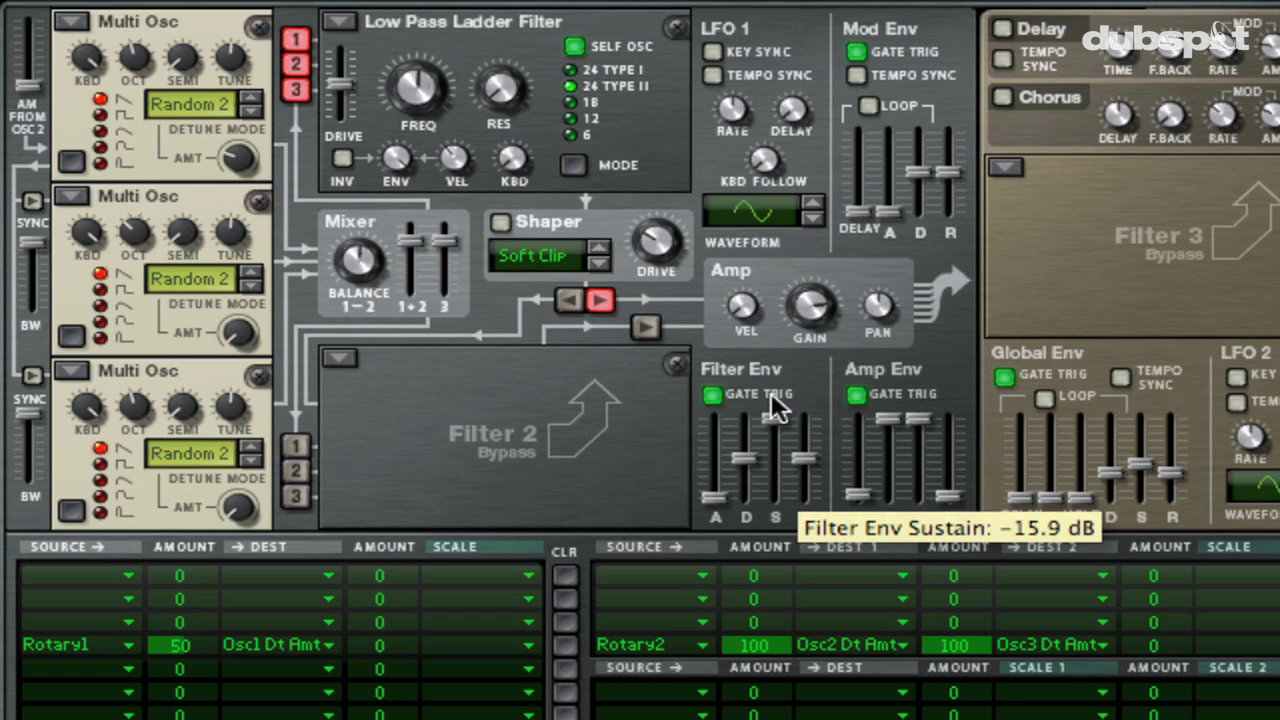
pyautogui.moveTo(745, 458); pyautogui.dragTo(748, 416)
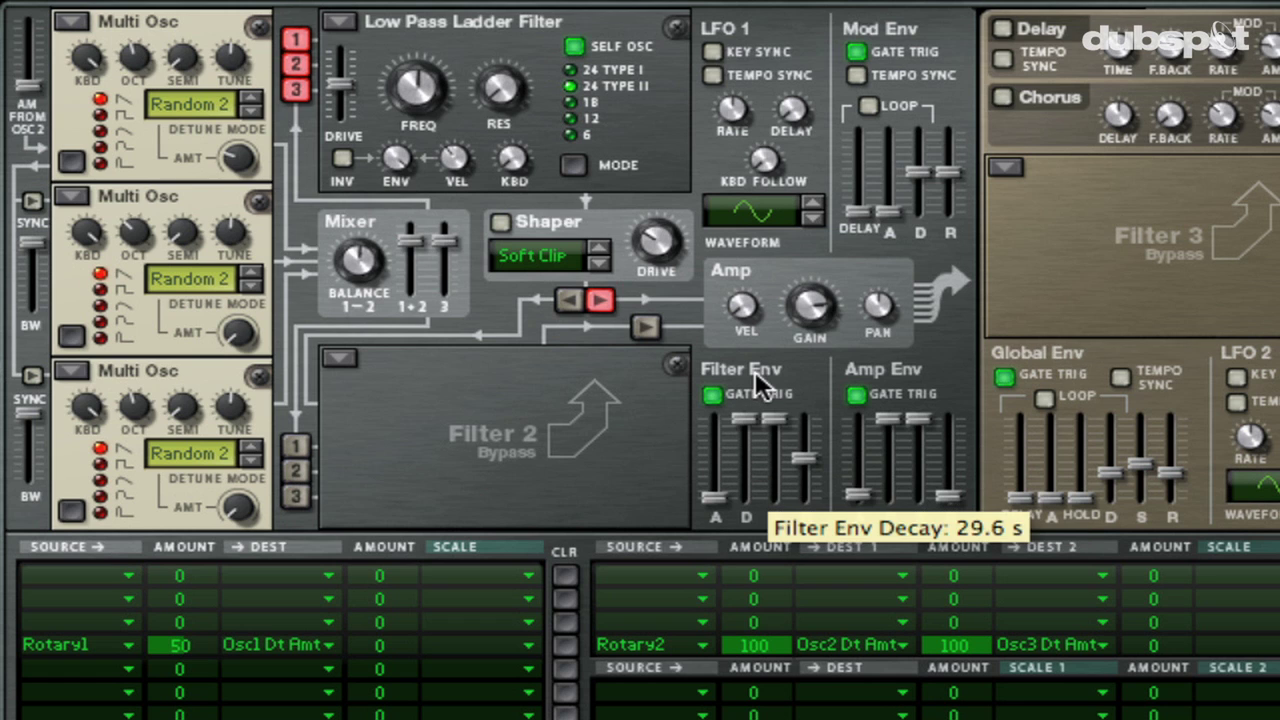
pyautogui.moveTo(720, 491); pyautogui.dragTo(720, 476)
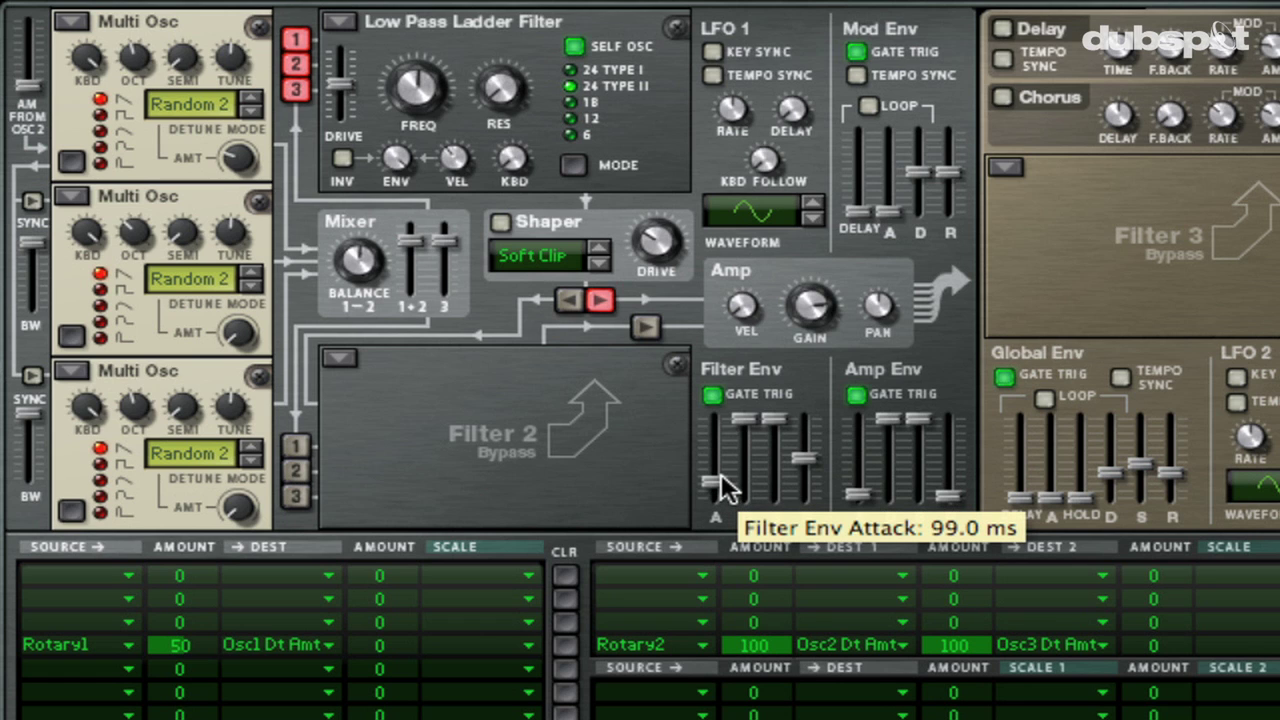
pyautogui.moveTo(721, 473); pyautogui.dragTo(721, 486)
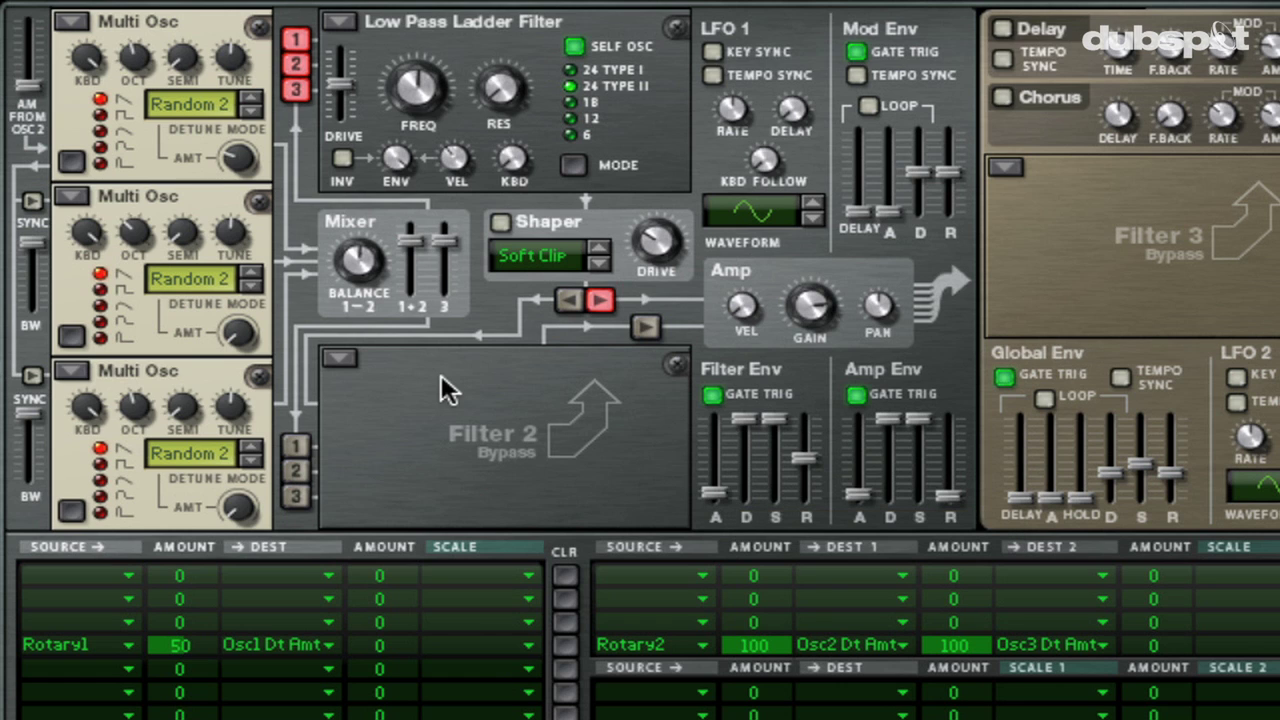
# Step: Set Filter 2 to State Variable, enable its output to the amp, and route all three oscillators into it
pyautogui.click(345, 357)
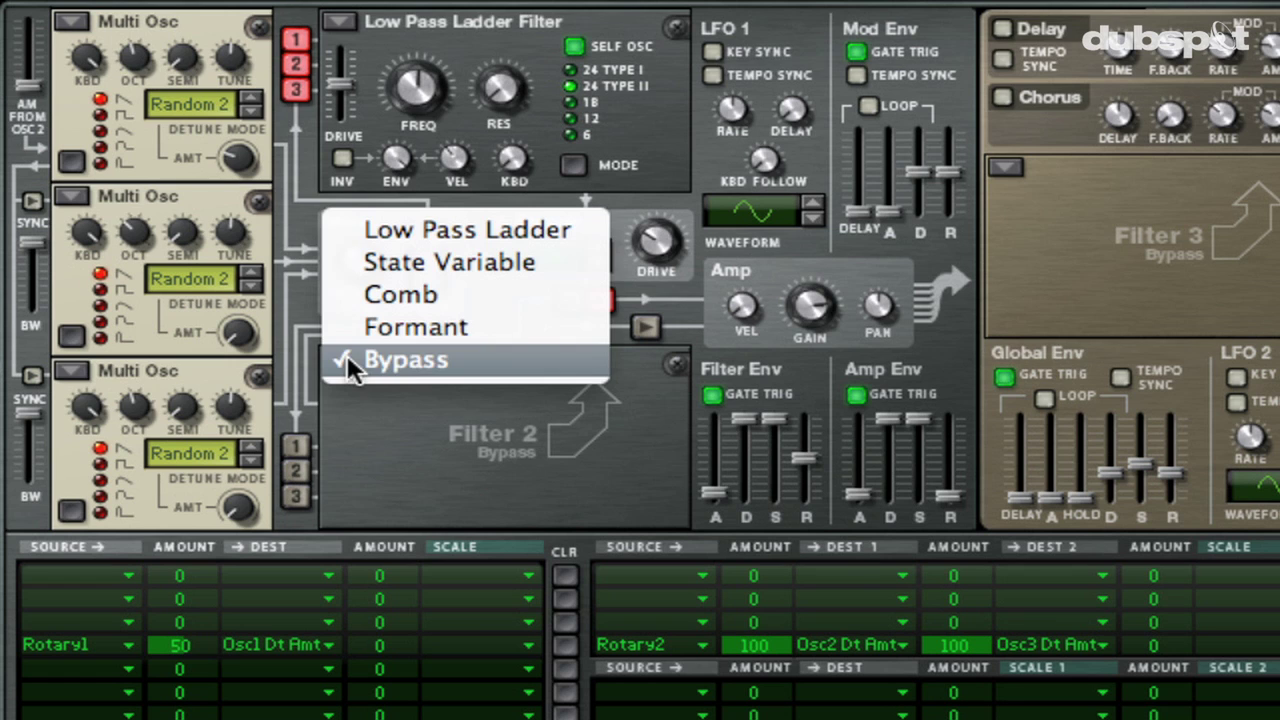
pyautogui.click(380, 263)
pyautogui.click(646, 330)
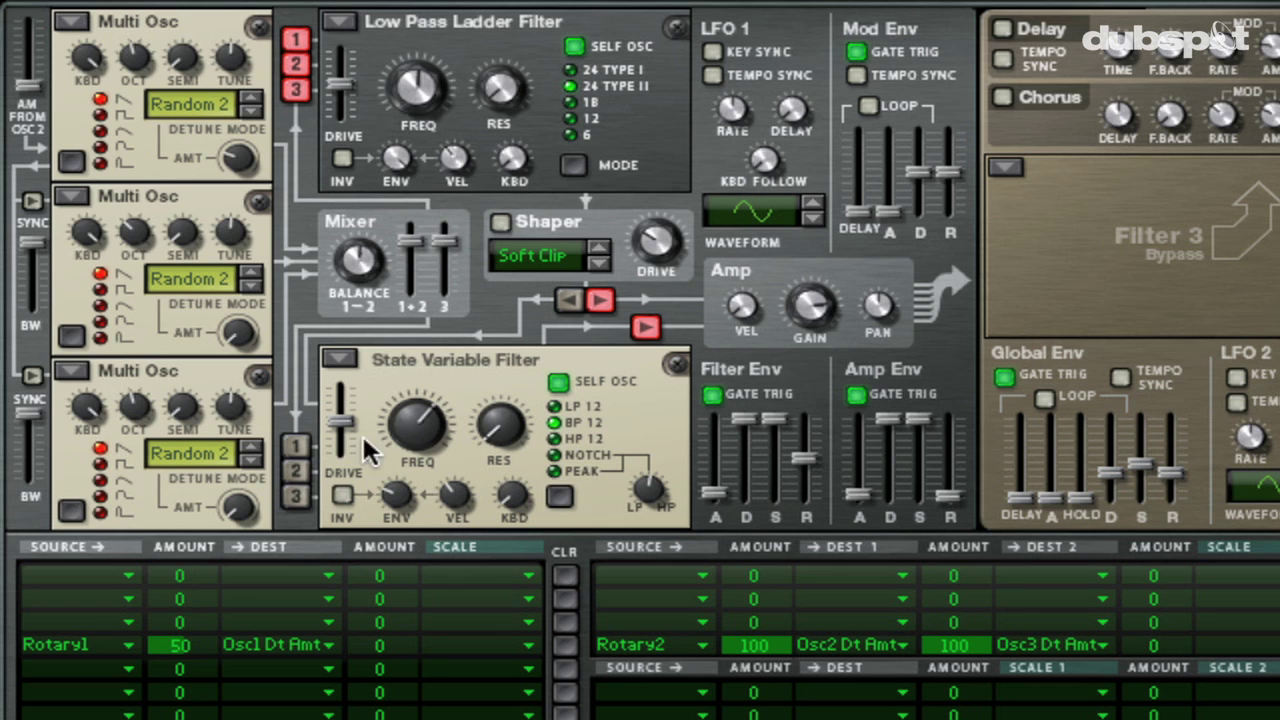
pyautogui.click(296, 446)
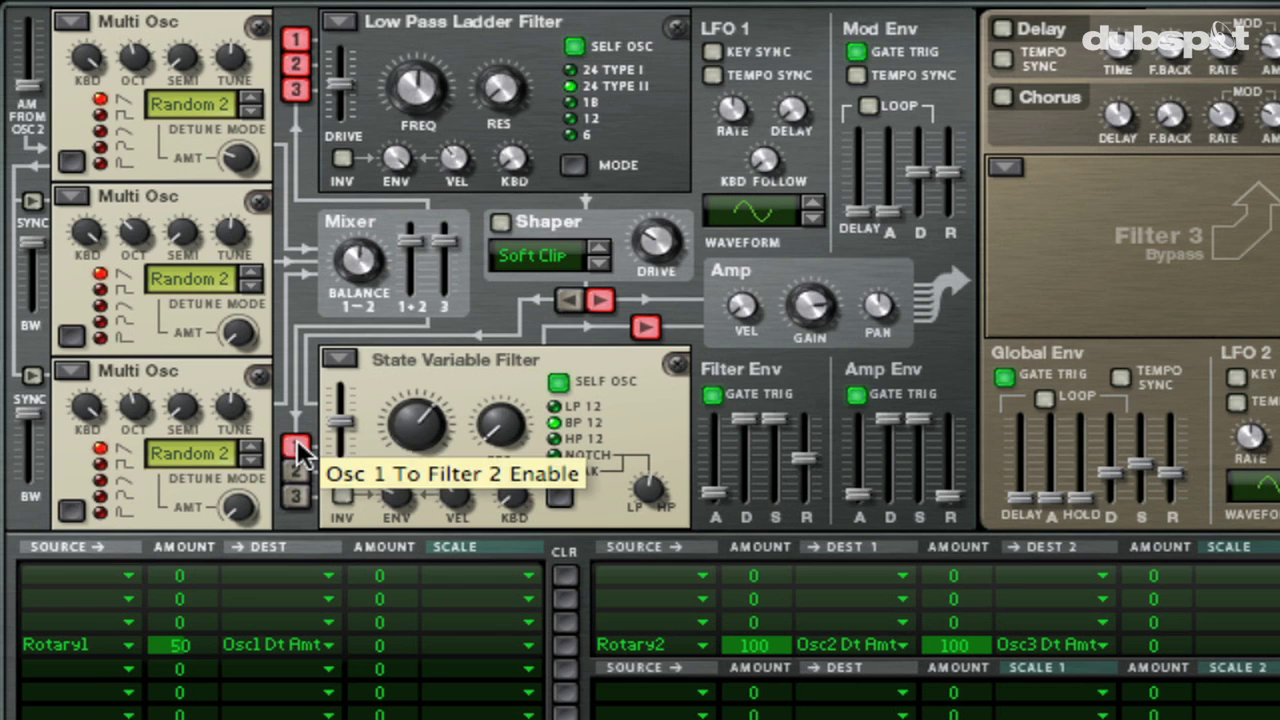
pyautogui.click(296, 496)
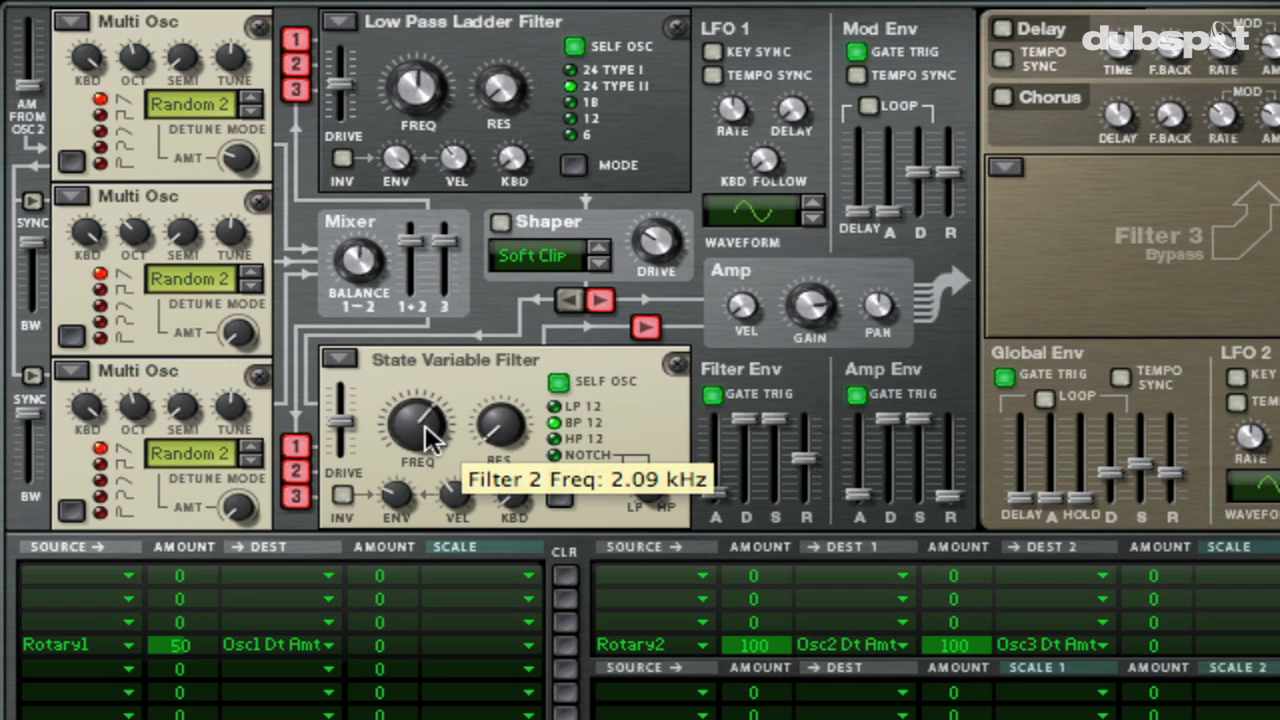
# Step: Lower the State Variable Filter's frequency and adjust its envelope amount
pyautogui.moveTo(425, 440); pyautogui.dragTo(425, 447)
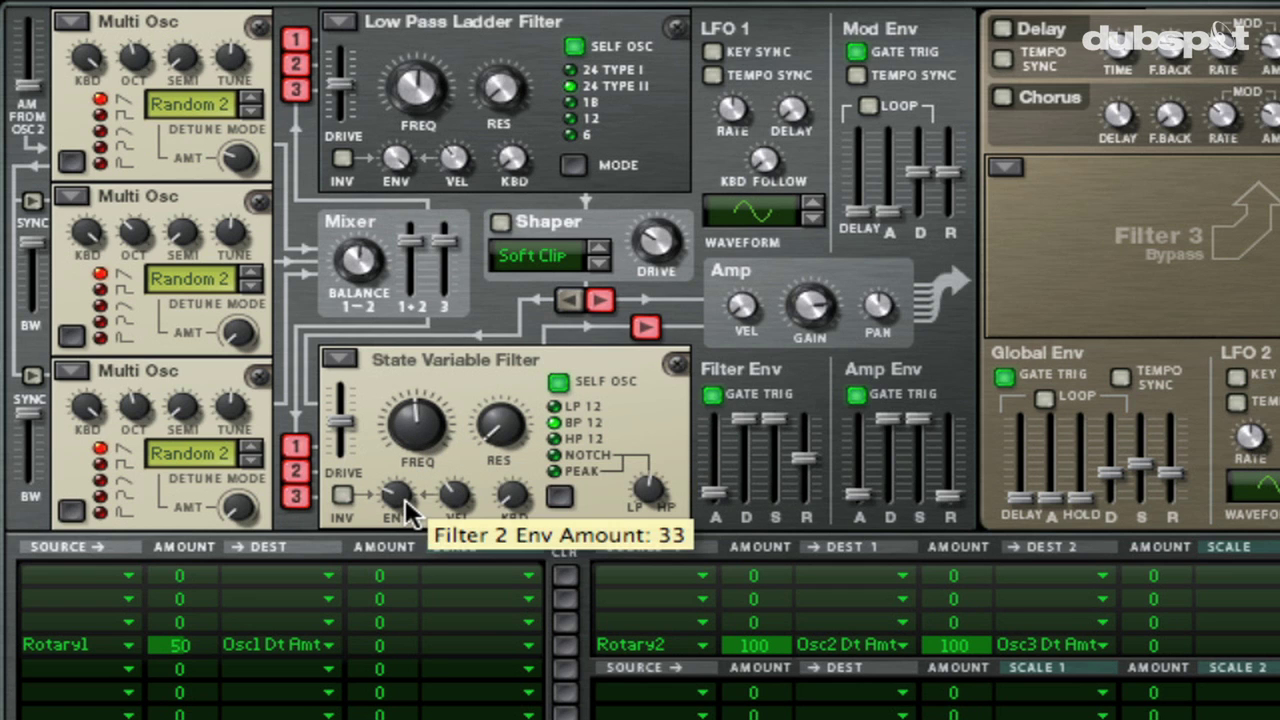
pyautogui.moveTo(408, 512); pyautogui.dragTo(414, 530)
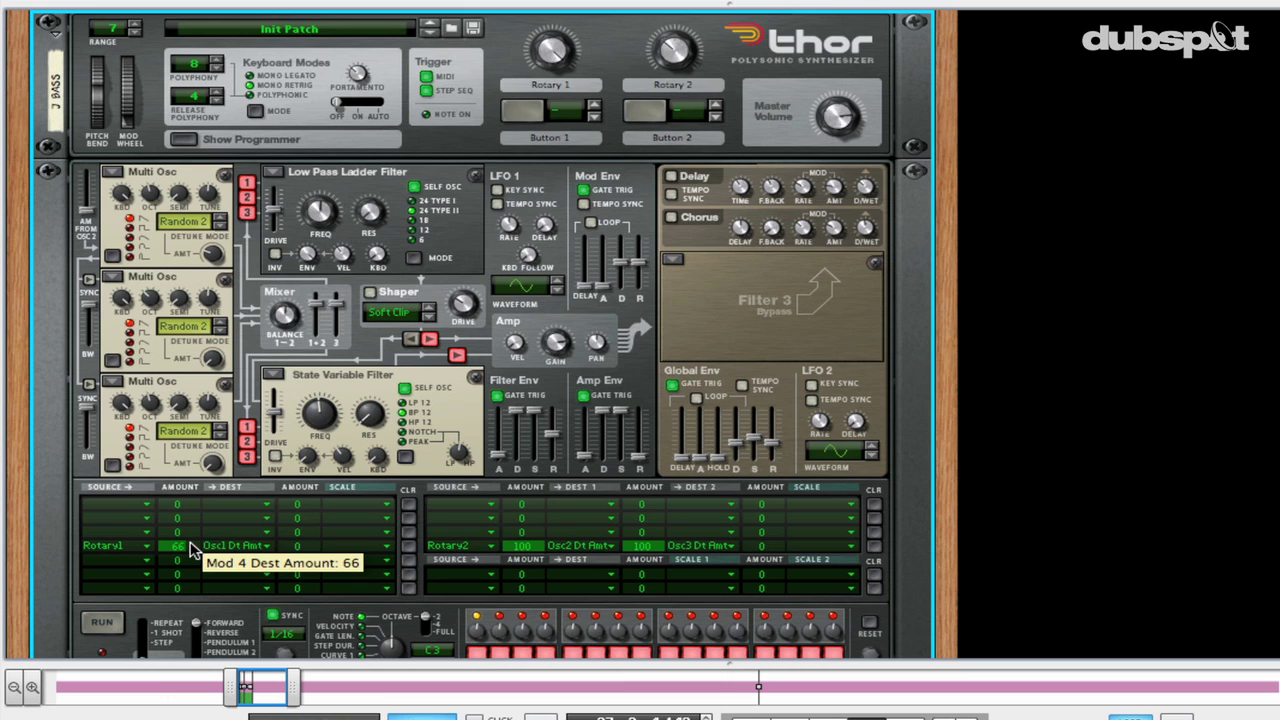
# Step: Switch Thor's portamento to On and lower its amount
pyautogui.moveTo(560, 38)
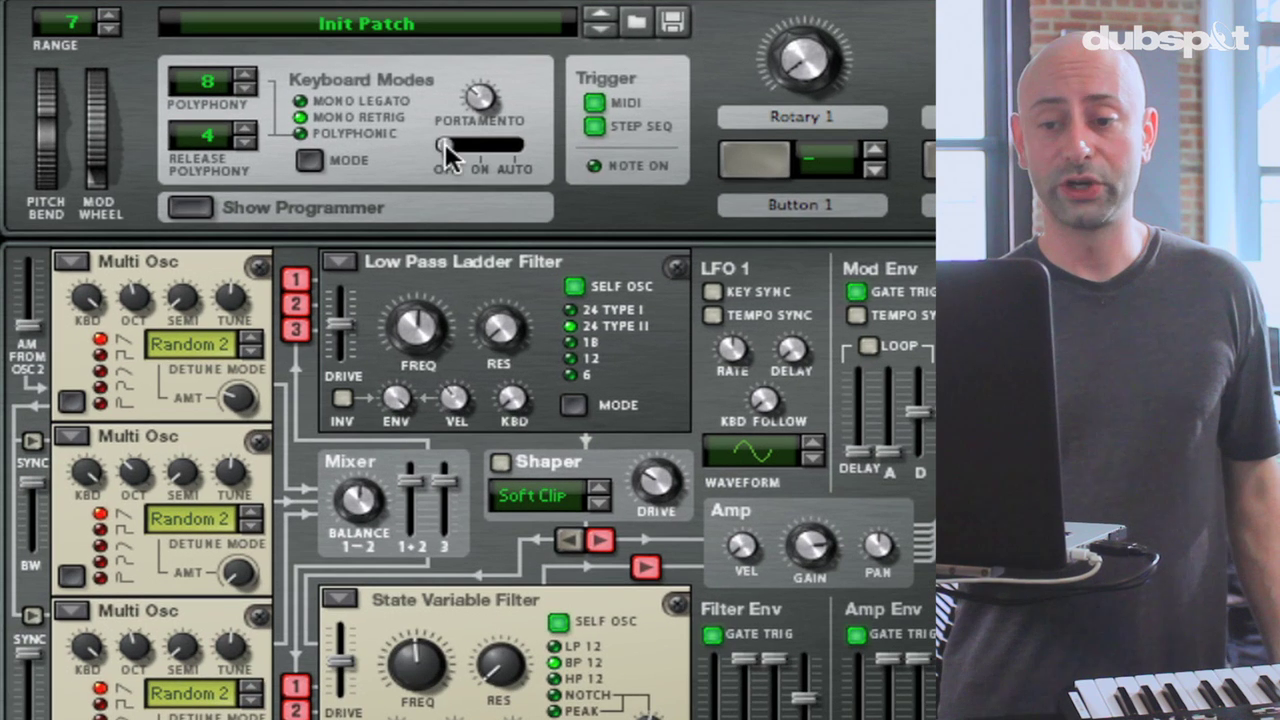
pyautogui.moveTo(338, 108)
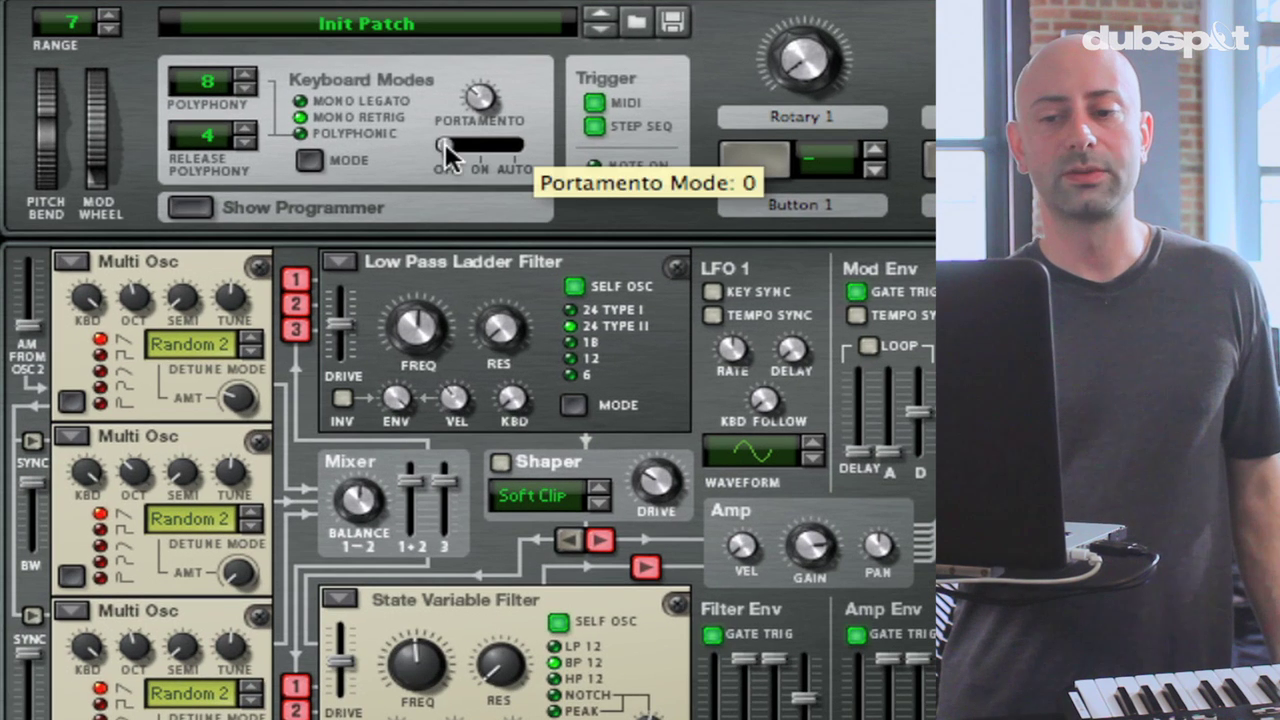
pyautogui.moveTo(484, 118)
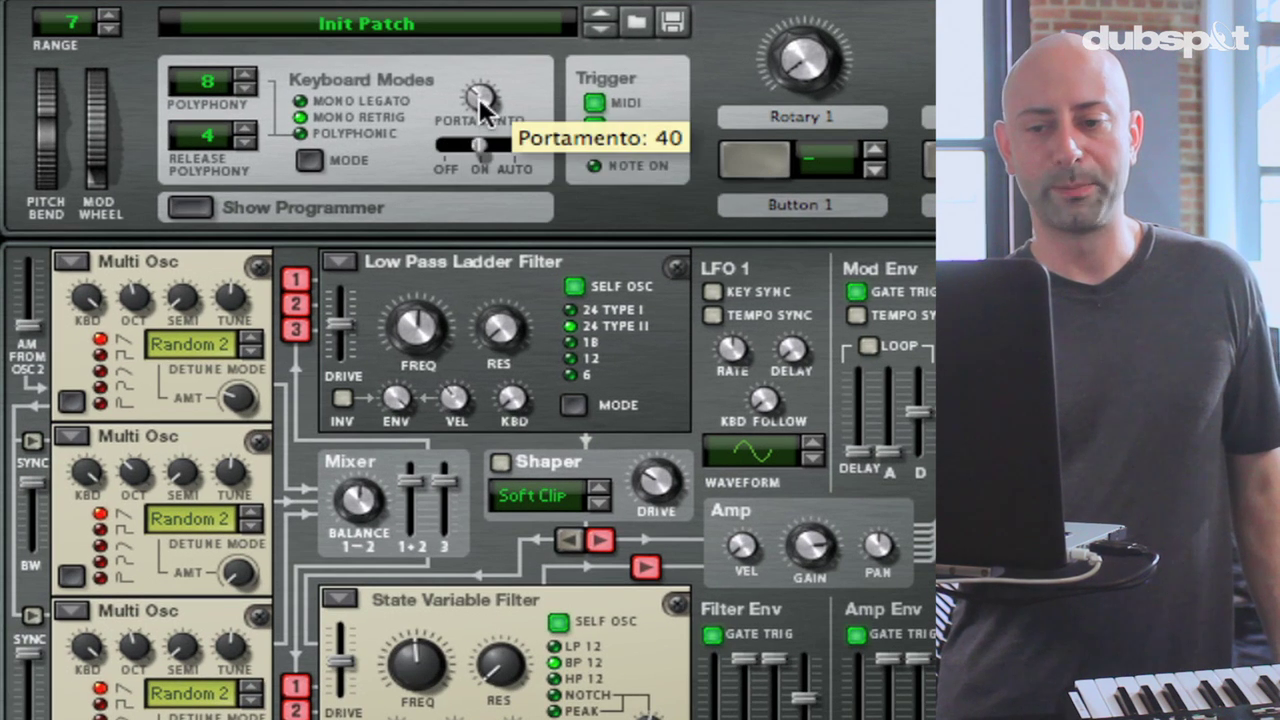
pyautogui.moveTo(479, 98); pyautogui.dragTo(479, 112)
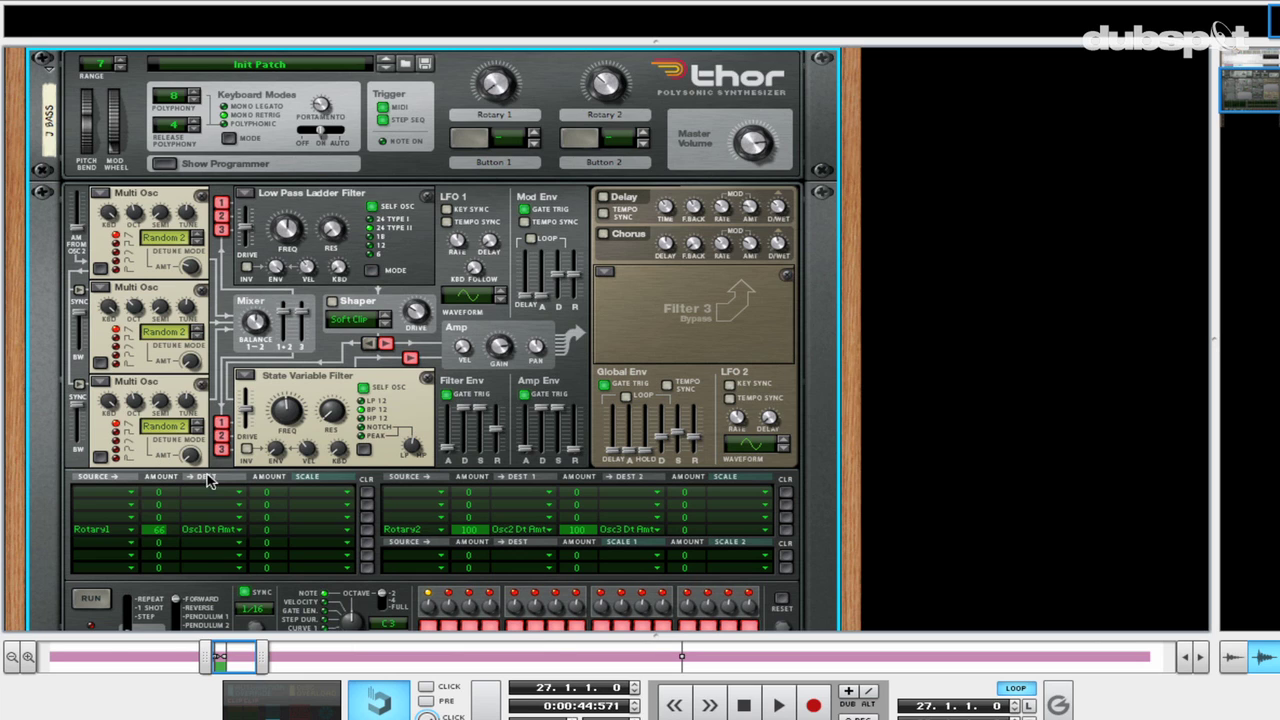
# Step: Route LFO 2 to Osc 1 Pitch in one modulation row and to Osc 2 and Osc 3 Pitch in another
pyautogui.click(112, 494)
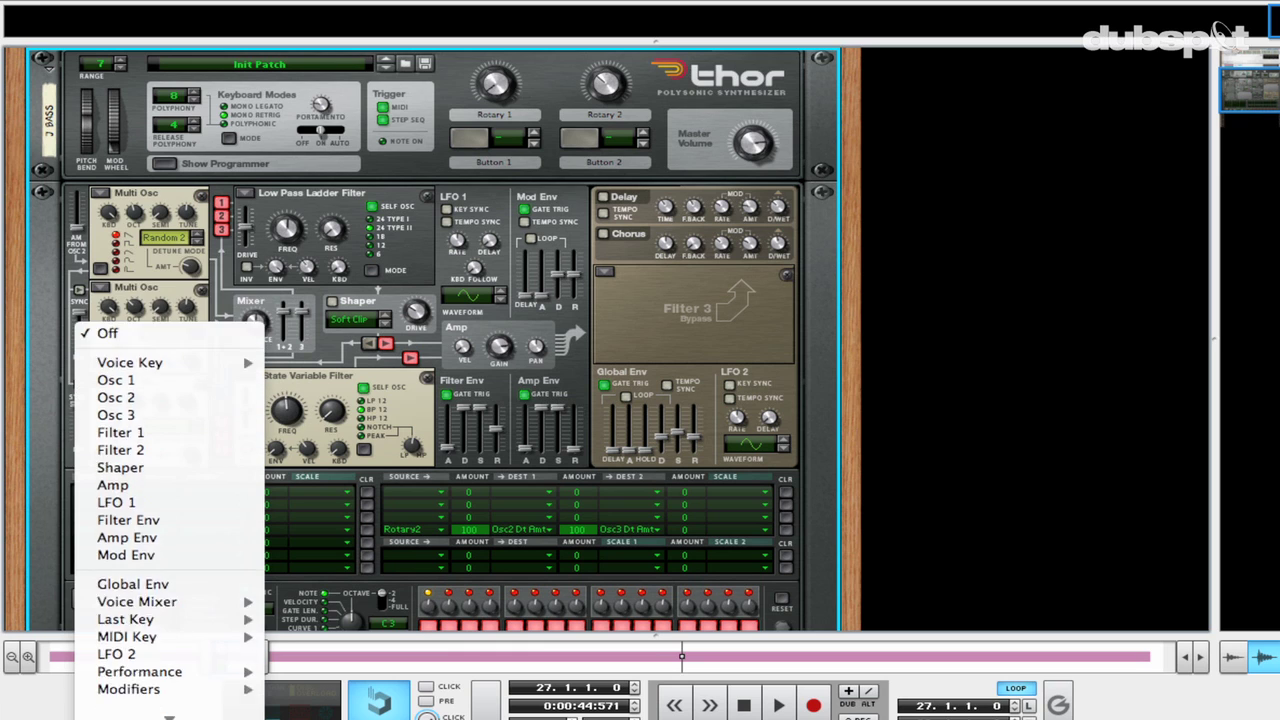
pyautogui.click(160, 596)
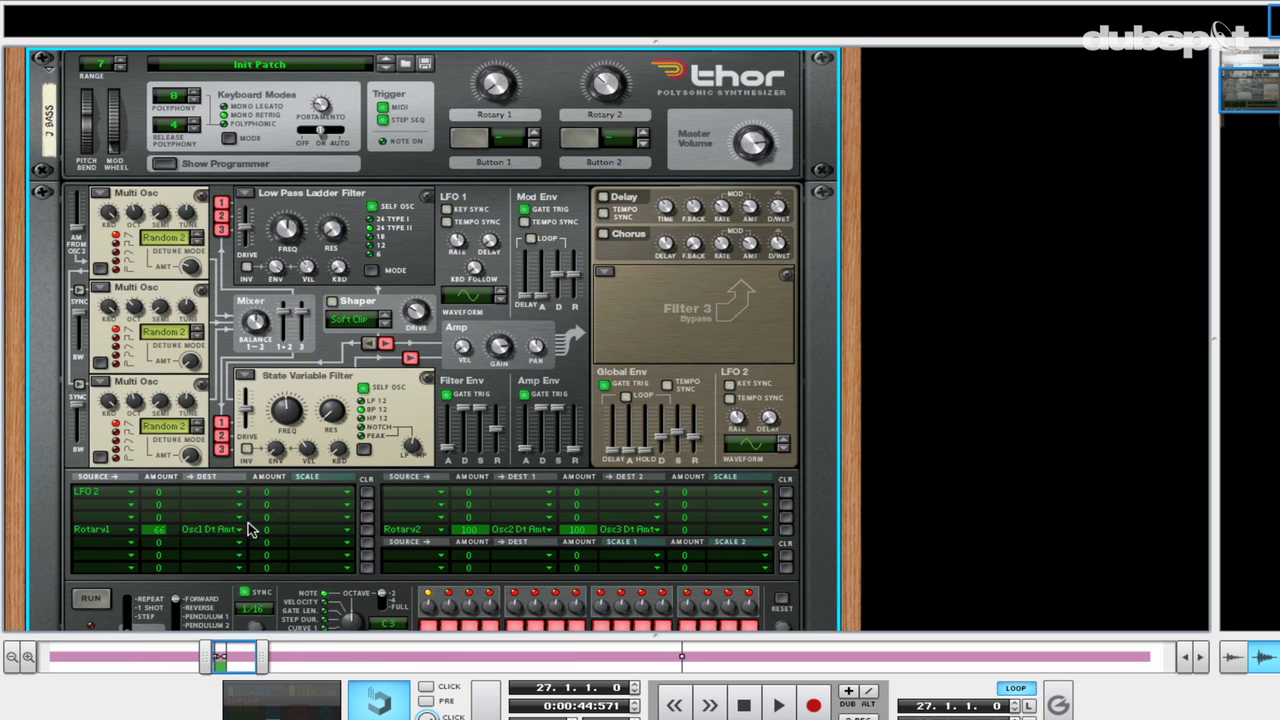
pyautogui.click(232, 500)
pyautogui.moveTo(270, 526)
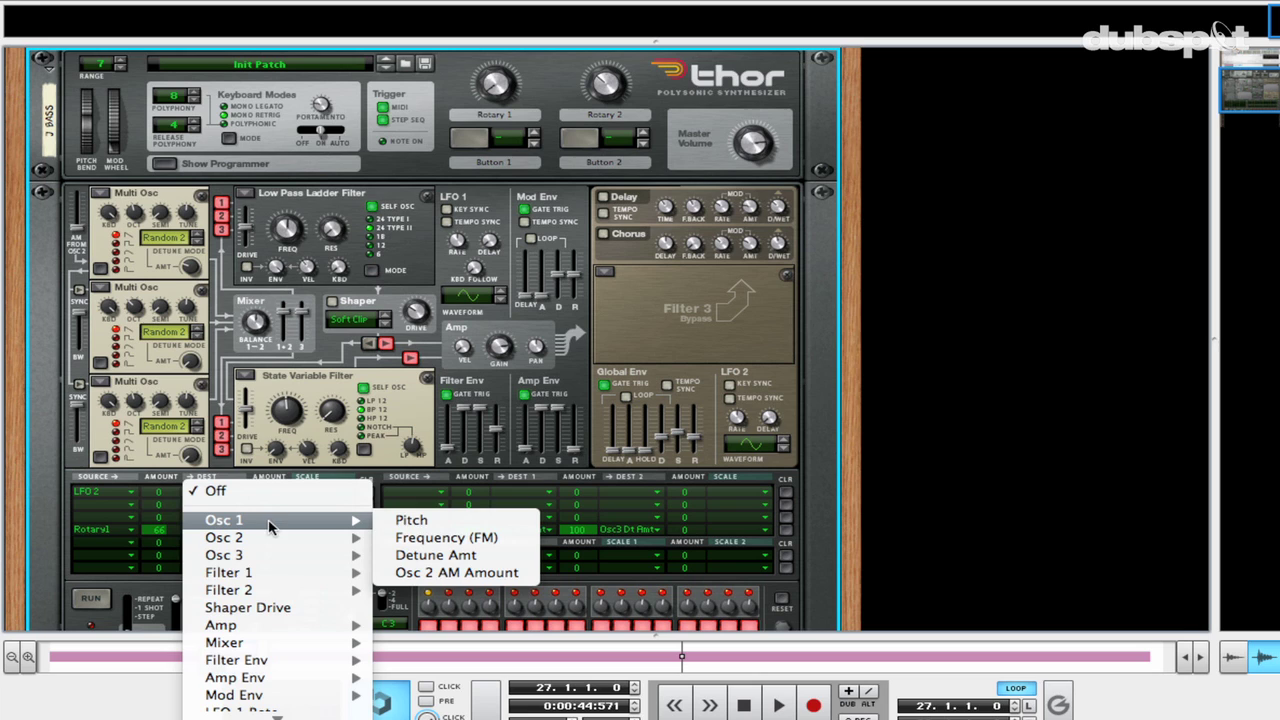
pyautogui.click(410, 520)
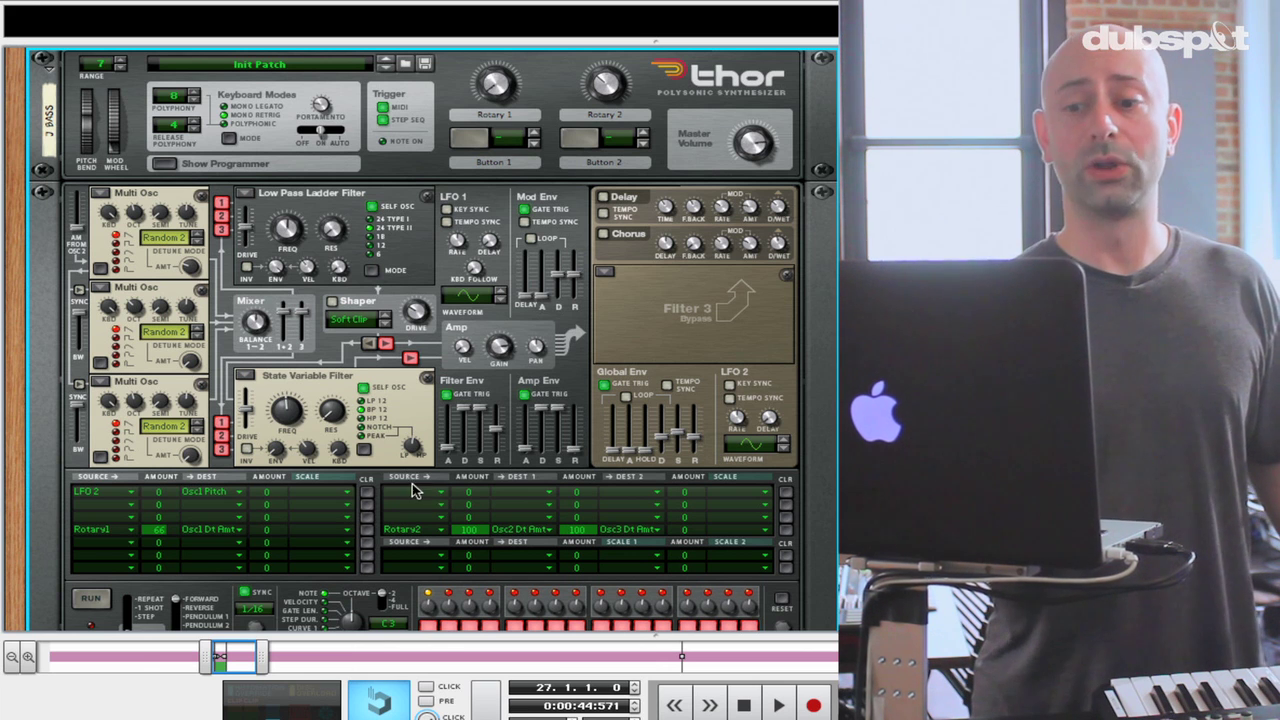
pyautogui.click(432, 494)
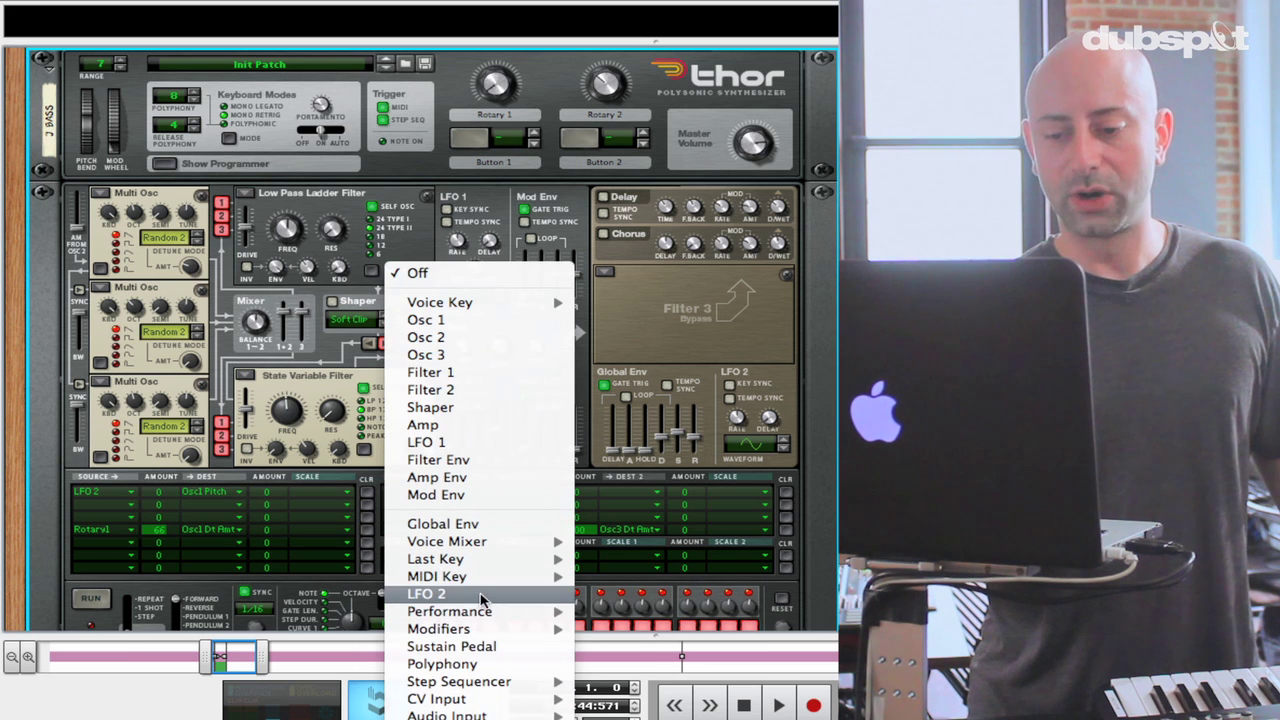
pyautogui.click(478, 594)
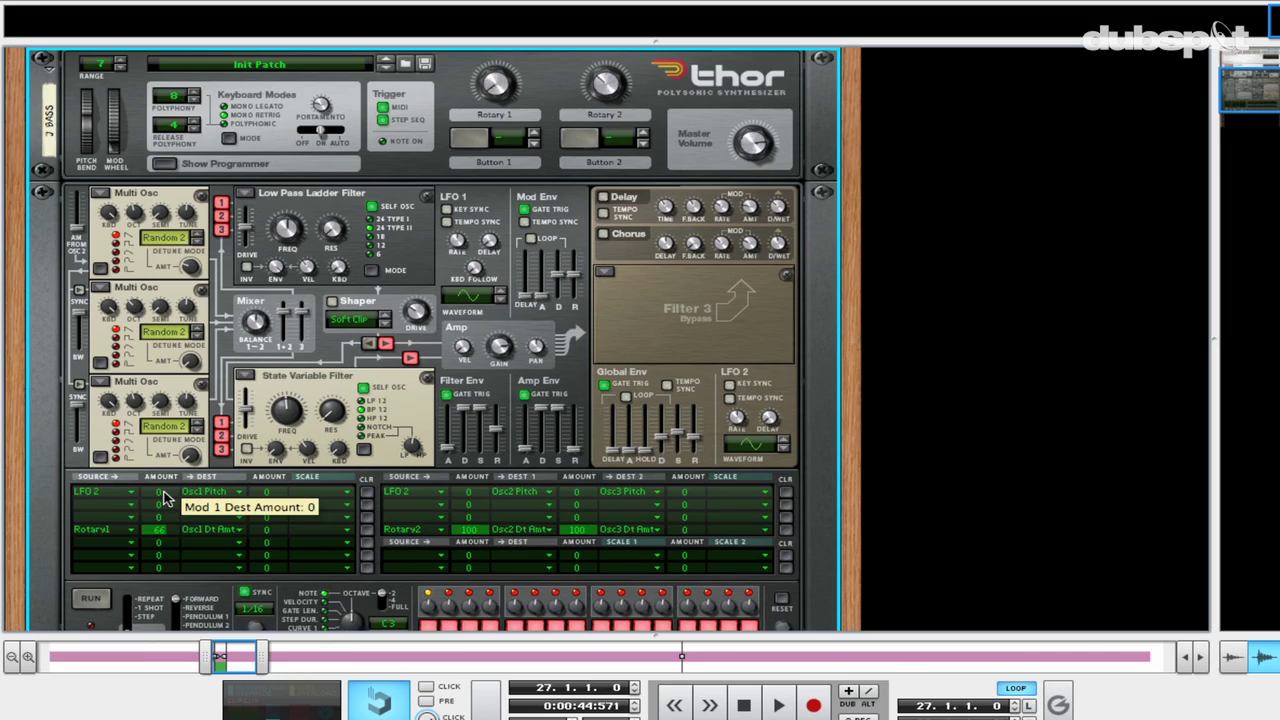
# Step: Set the LFO 2 pitch modulation amounts for all three oscillators to -40 and turn on LFO 2's key and tempo sync
pyautogui.moveTo(165, 505); pyautogui.dragTo(165, 503)
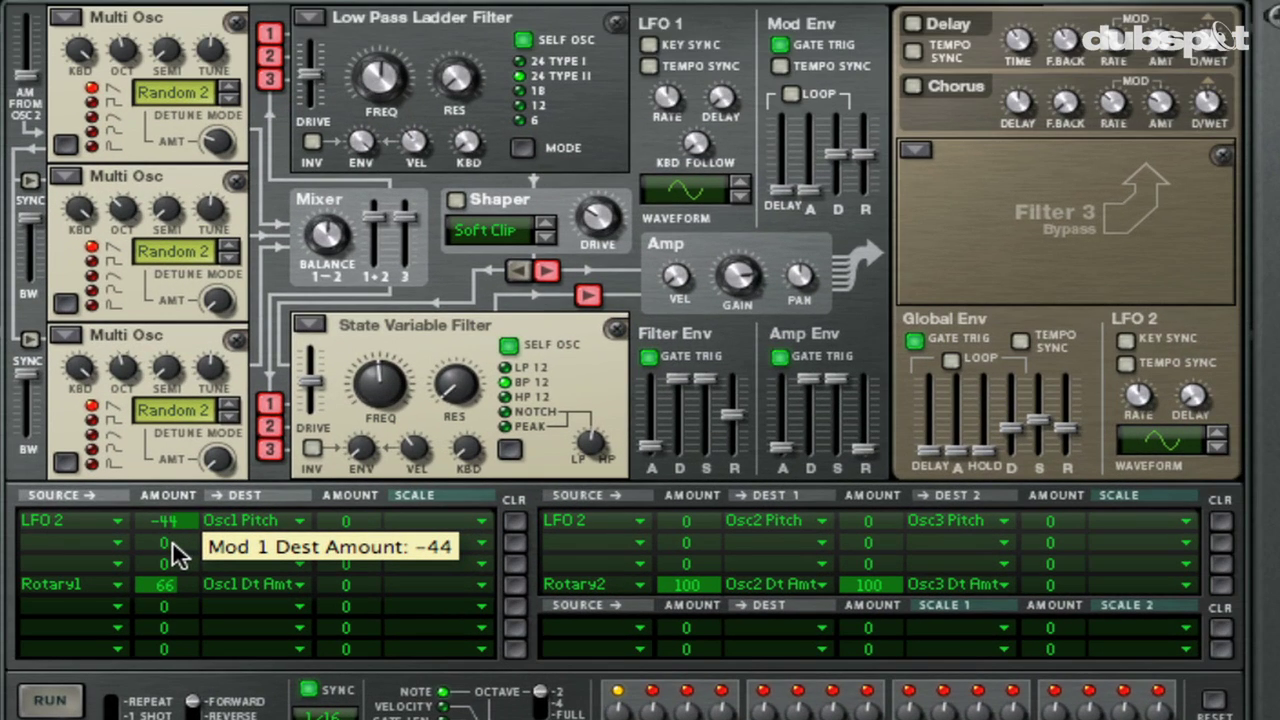
pyautogui.moveTo(173, 543); pyautogui.dragTo(173, 539)
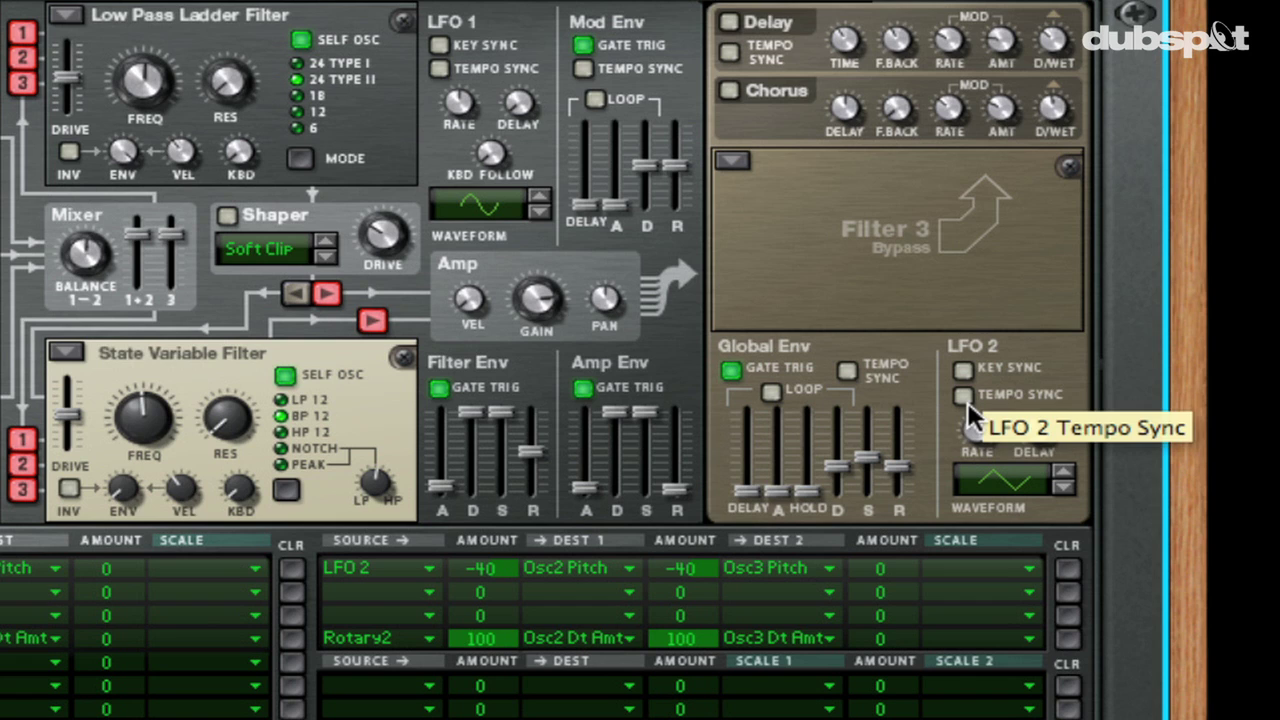
pyautogui.click(966, 400)
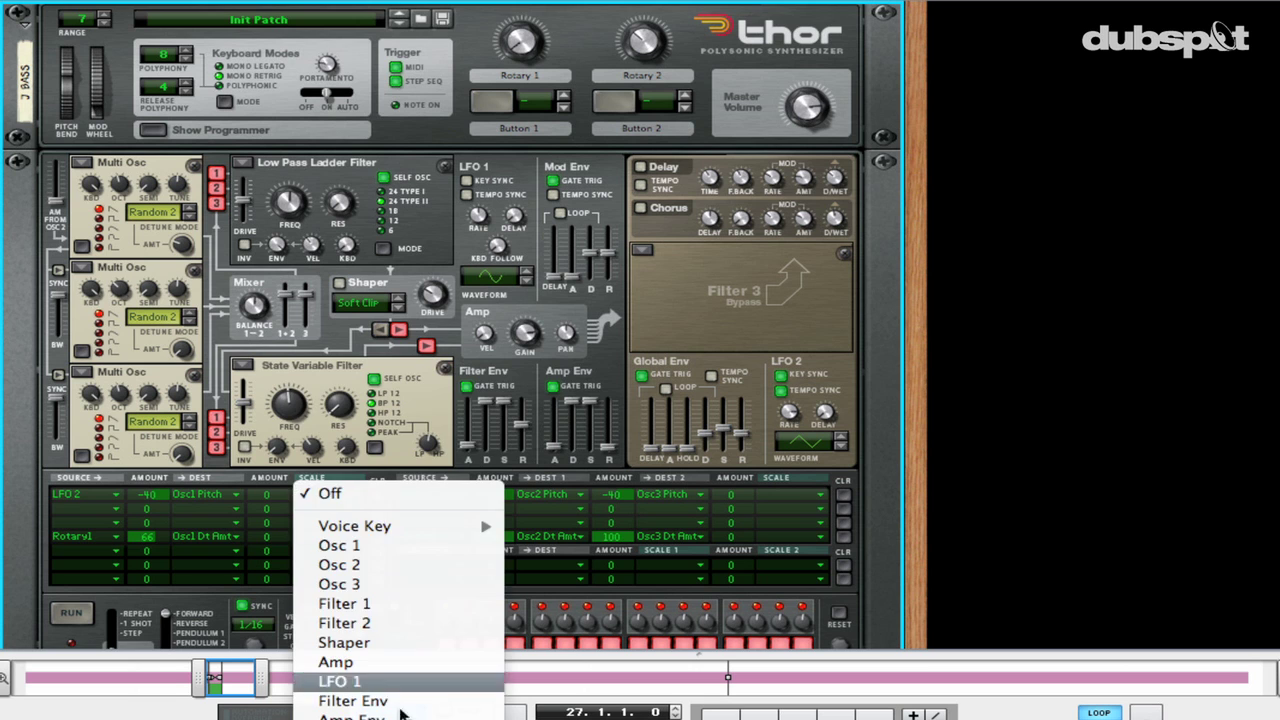
# Step: Scale both LFO 2 pitch modulation rows by the Mod Wheel with an amount of 100
pyautogui.scroll(-5, 400, 672)
pyautogui.moveTo(386, 651)
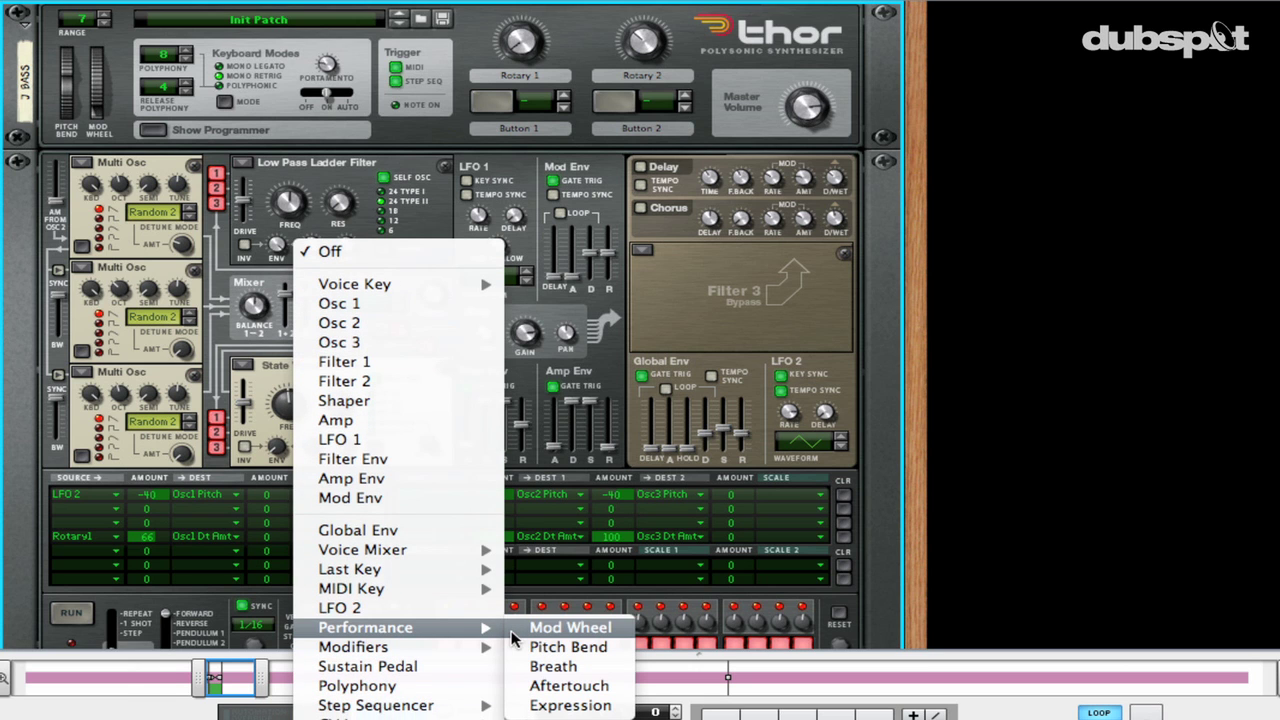
pyautogui.click(514, 630)
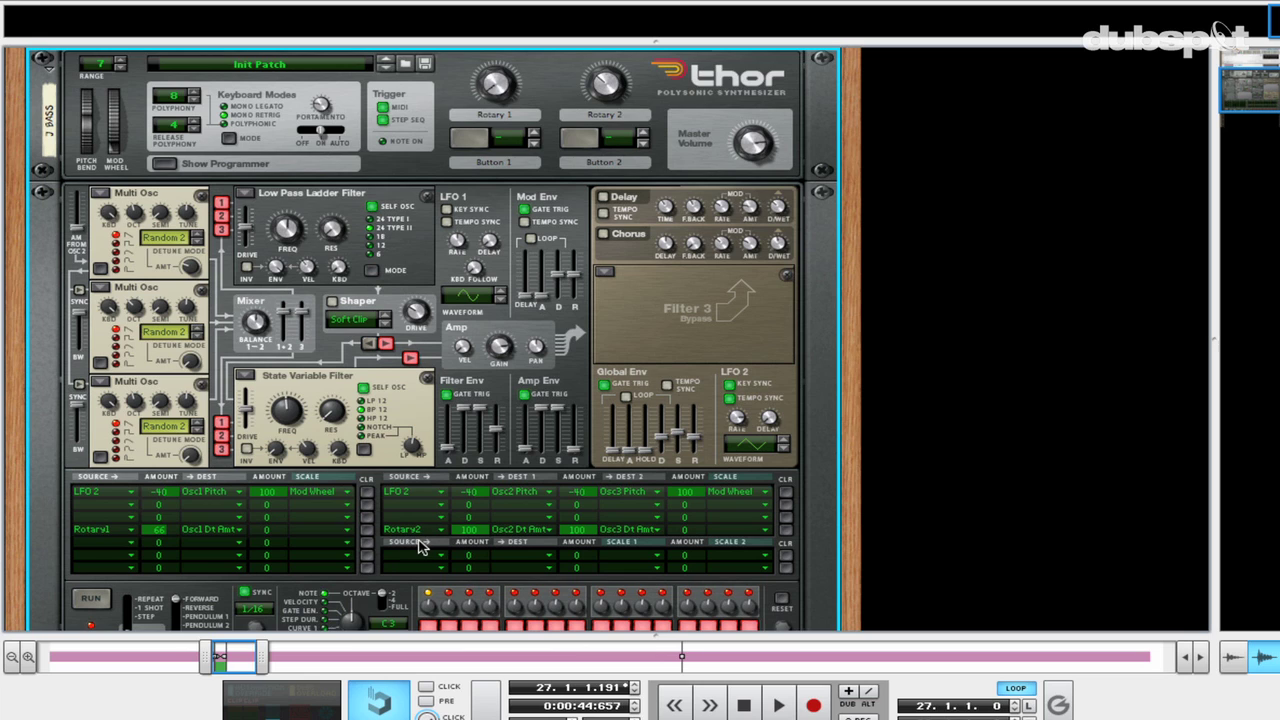
# Step: Rename the Rotary 1 knob "Det for OSC 1" and the Rotary 2 knob "Det 2&3"
pyautogui.doubleClick(492, 116)
pyautogui.write('Det for OSC')
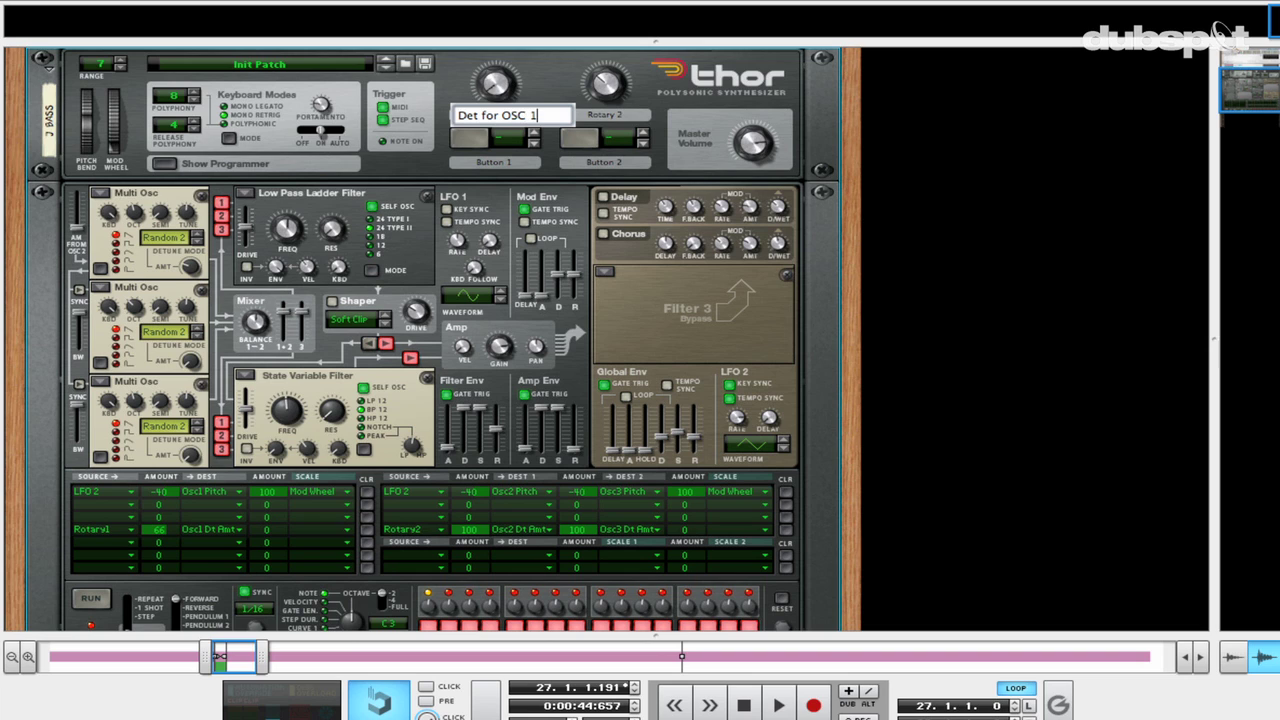
pyautogui.press('Return')
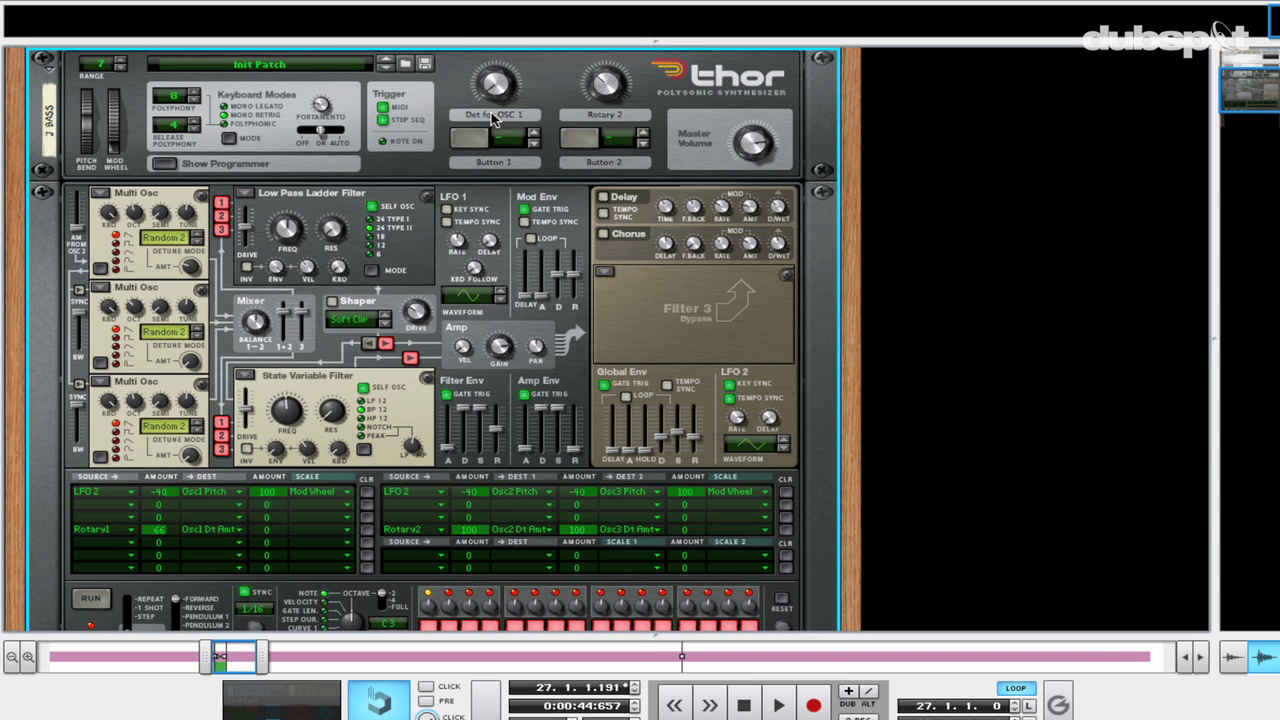
pyautogui.doubleClick(618, 118)
pyautogui.write('Det 2&3')
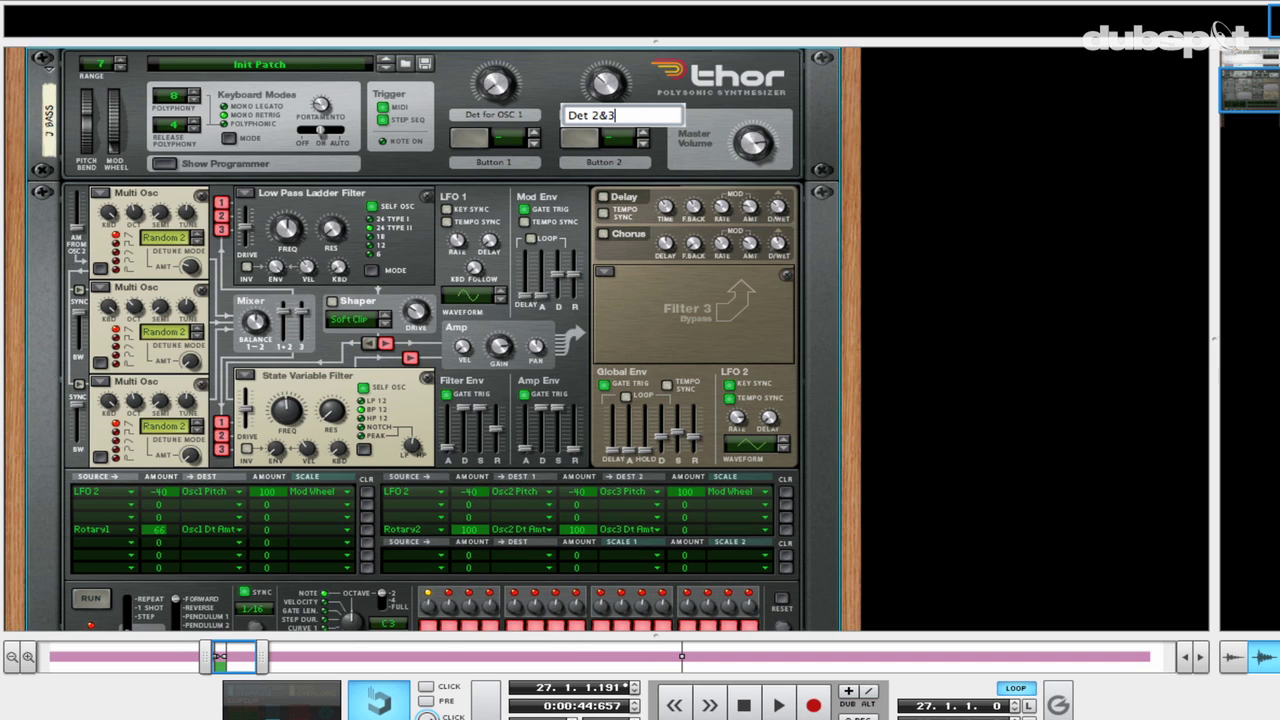
pyautogui.press('Return')
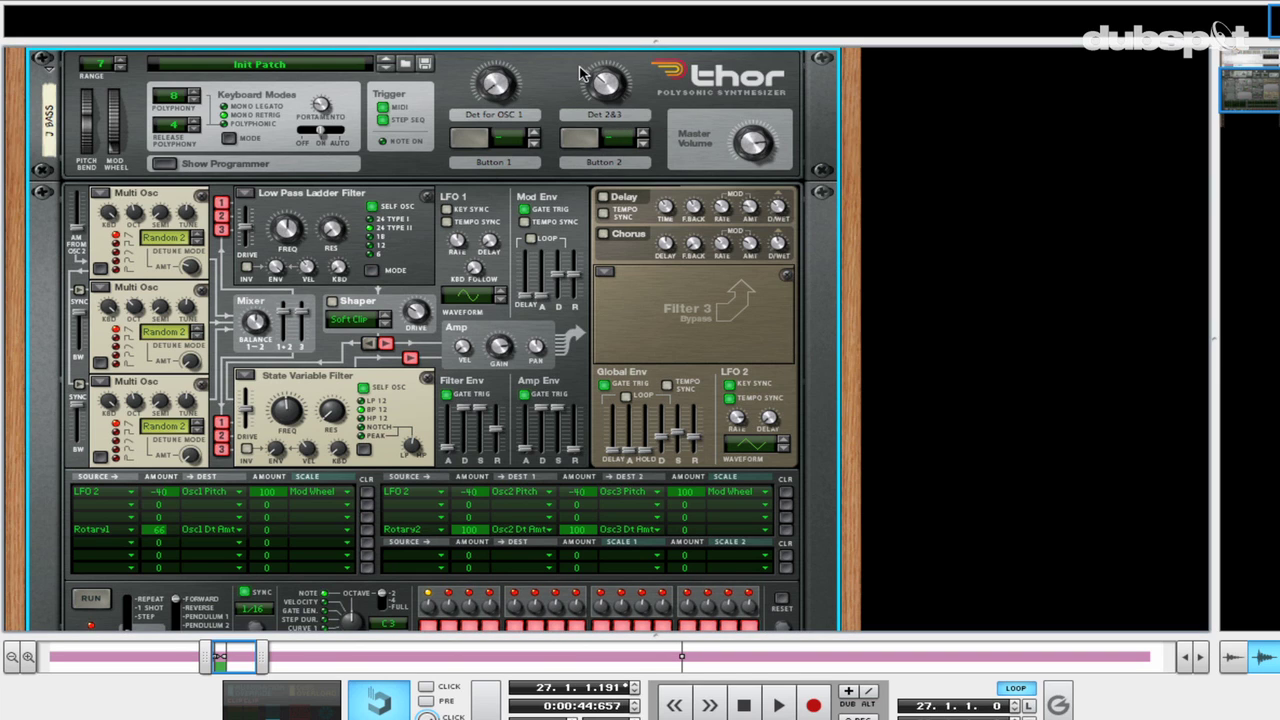
# Step: Turn the Det for OSC 1 rotary down to 0, create an automation lane for it and show the sequencer
pyautogui.moveTo(503, 80)
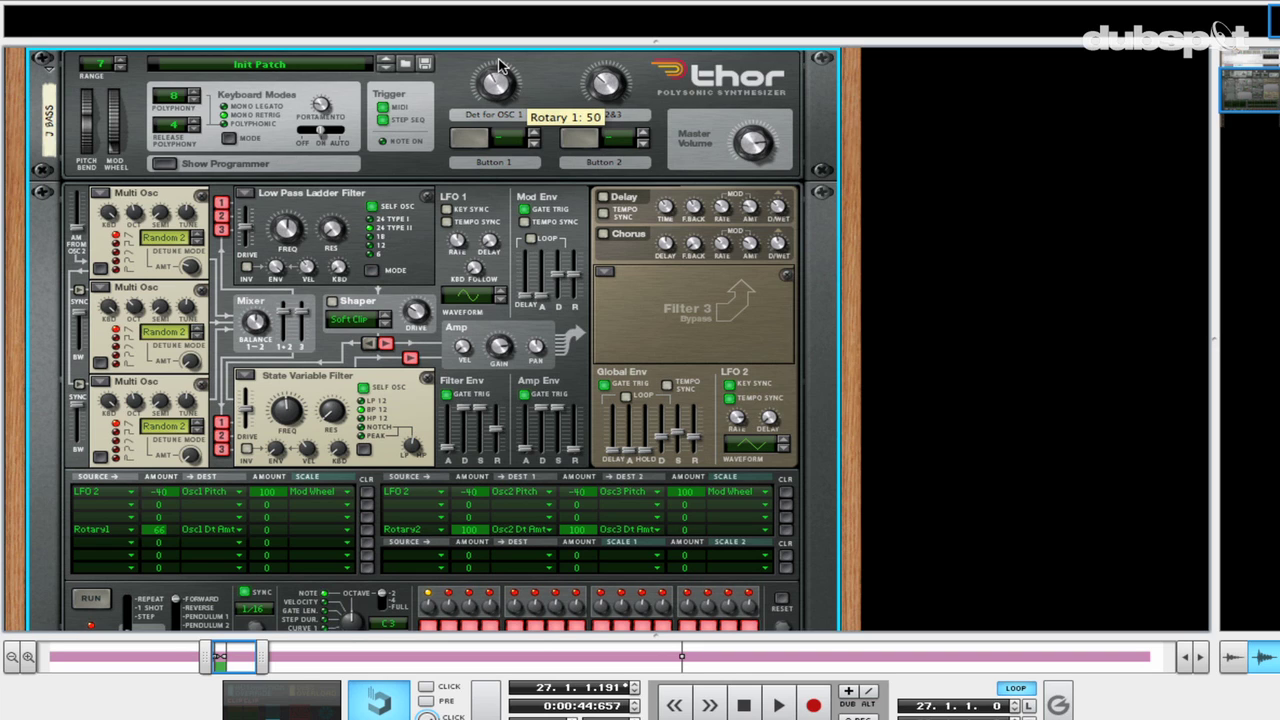
pyautogui.moveTo(503, 64); pyautogui.dragTo(503, 104)
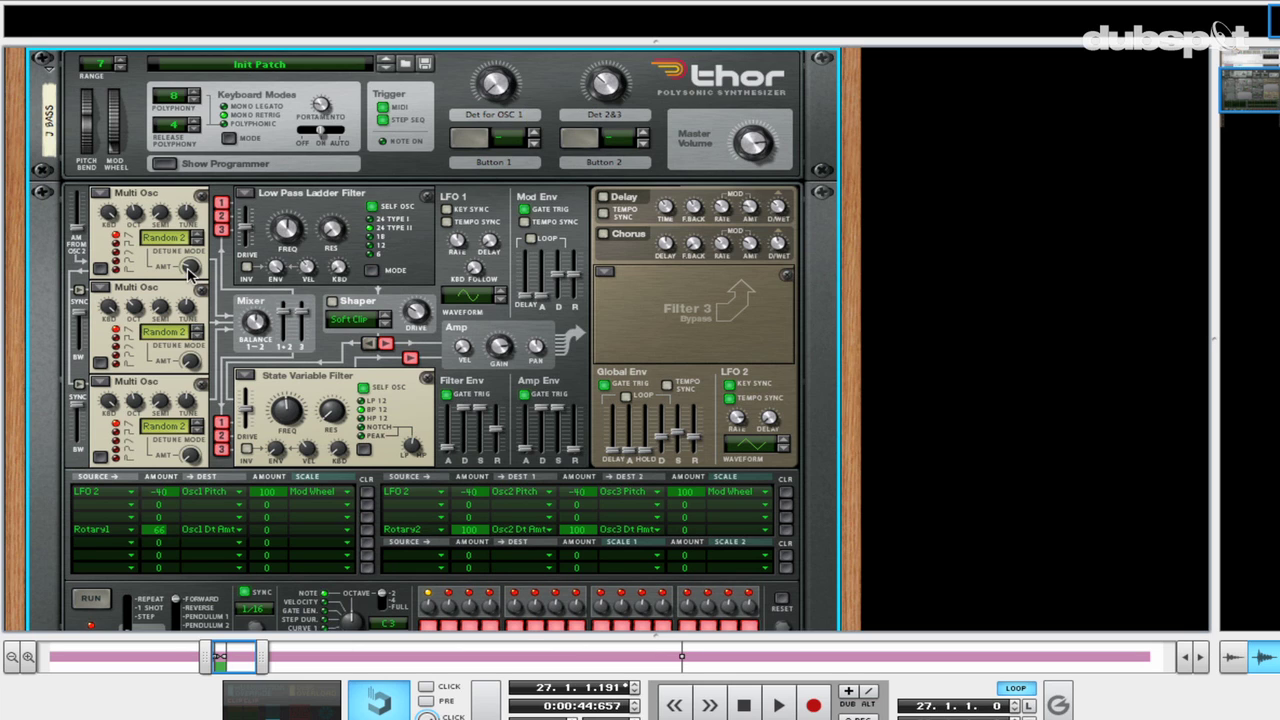
pyautogui.moveTo(193, 285)
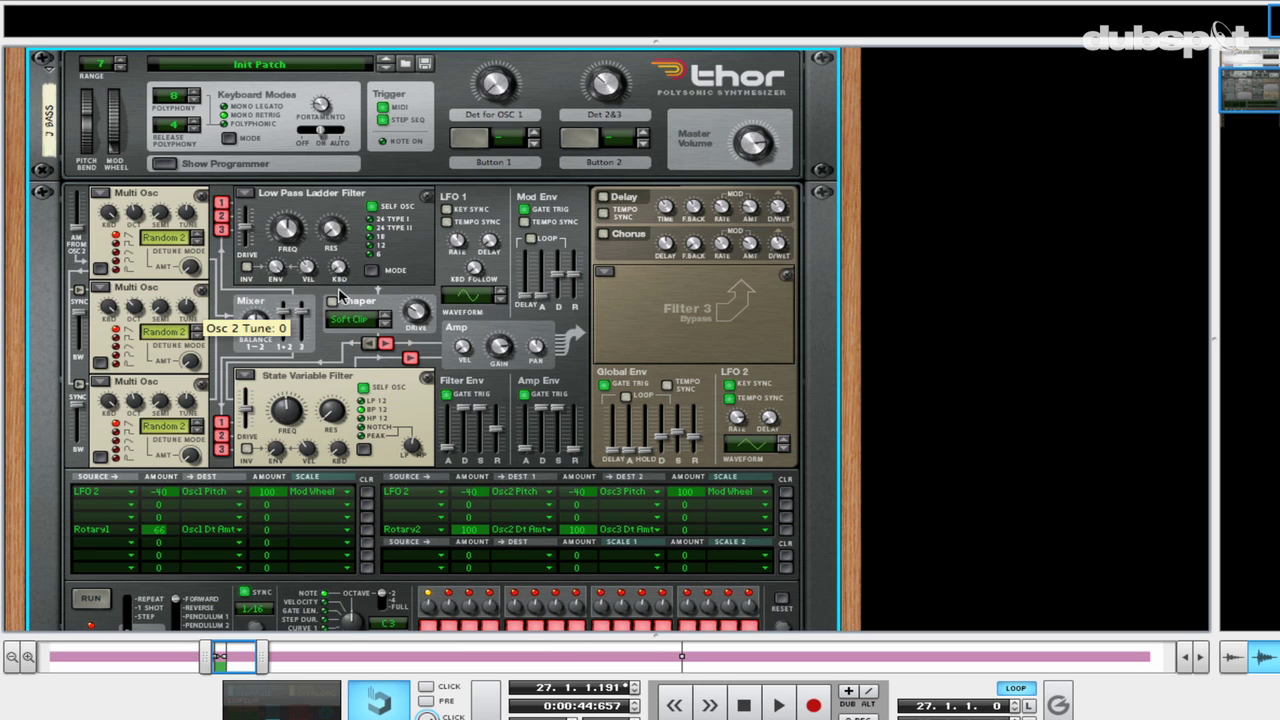
pyautogui.moveTo(498, 88)
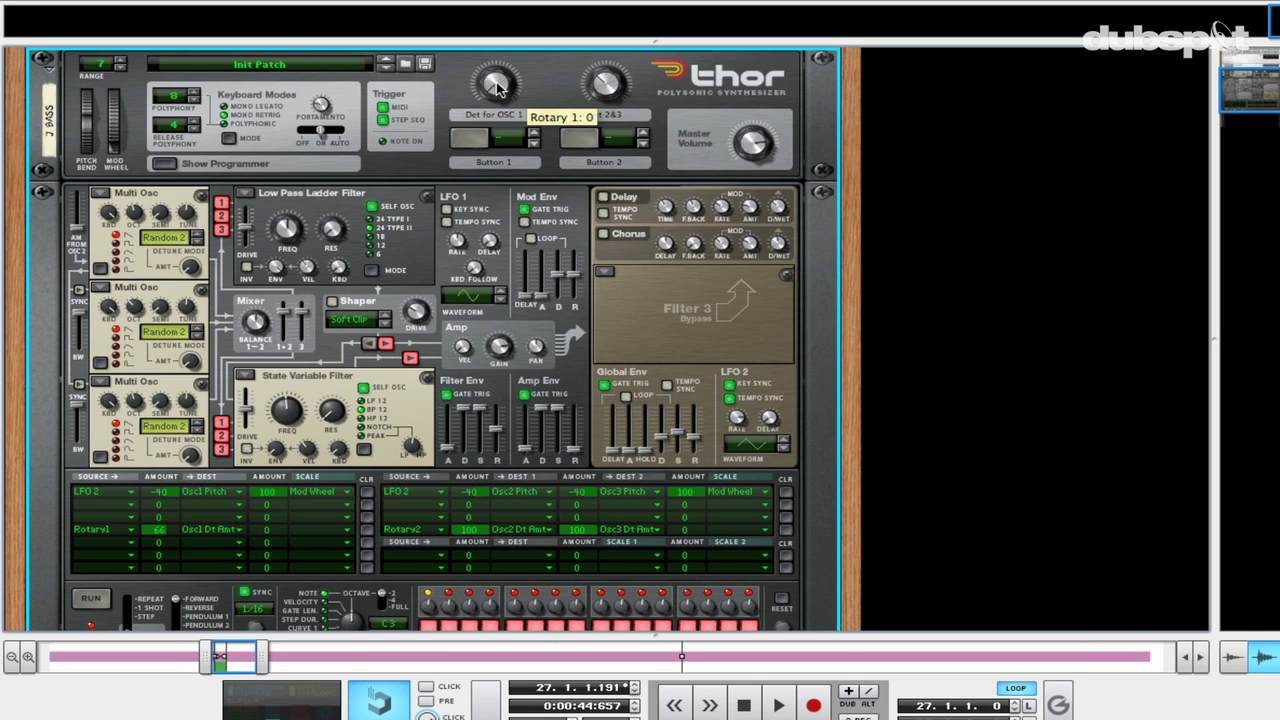
pyautogui.keyDown('alt'); pyautogui.click(498, 88); pyautogui.keyUp('alt')
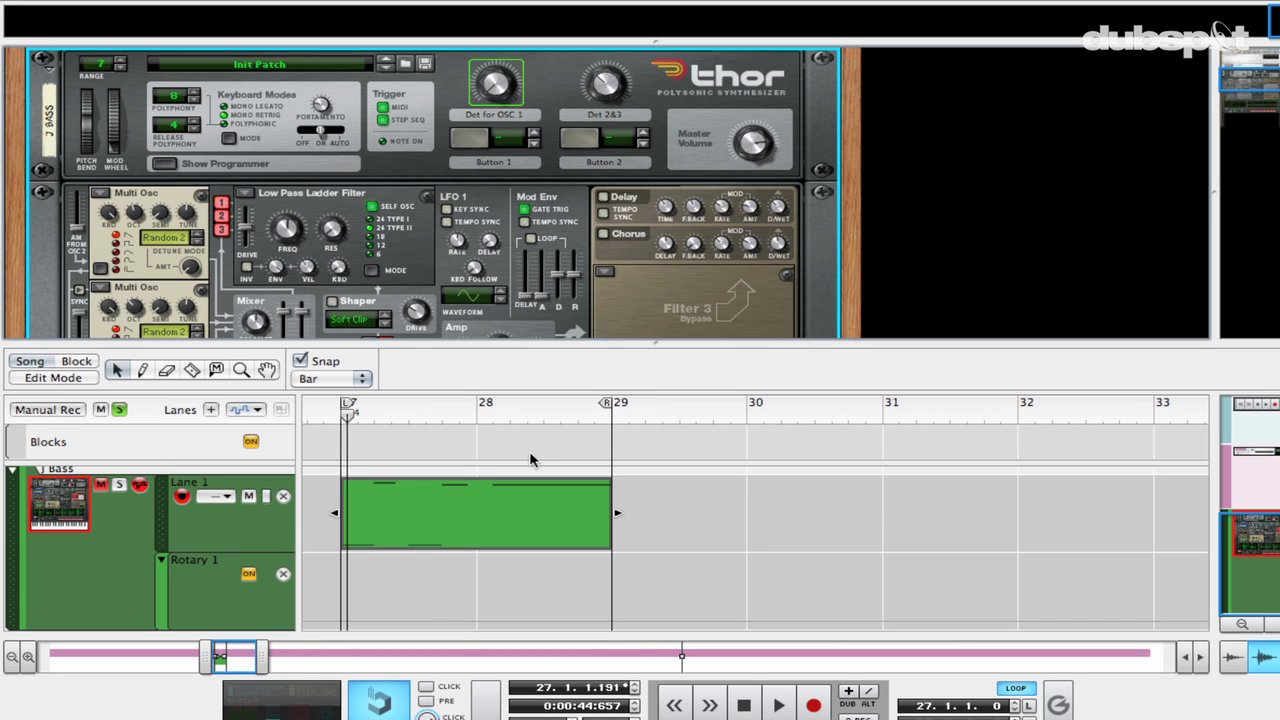
pyautogui.press('F7')
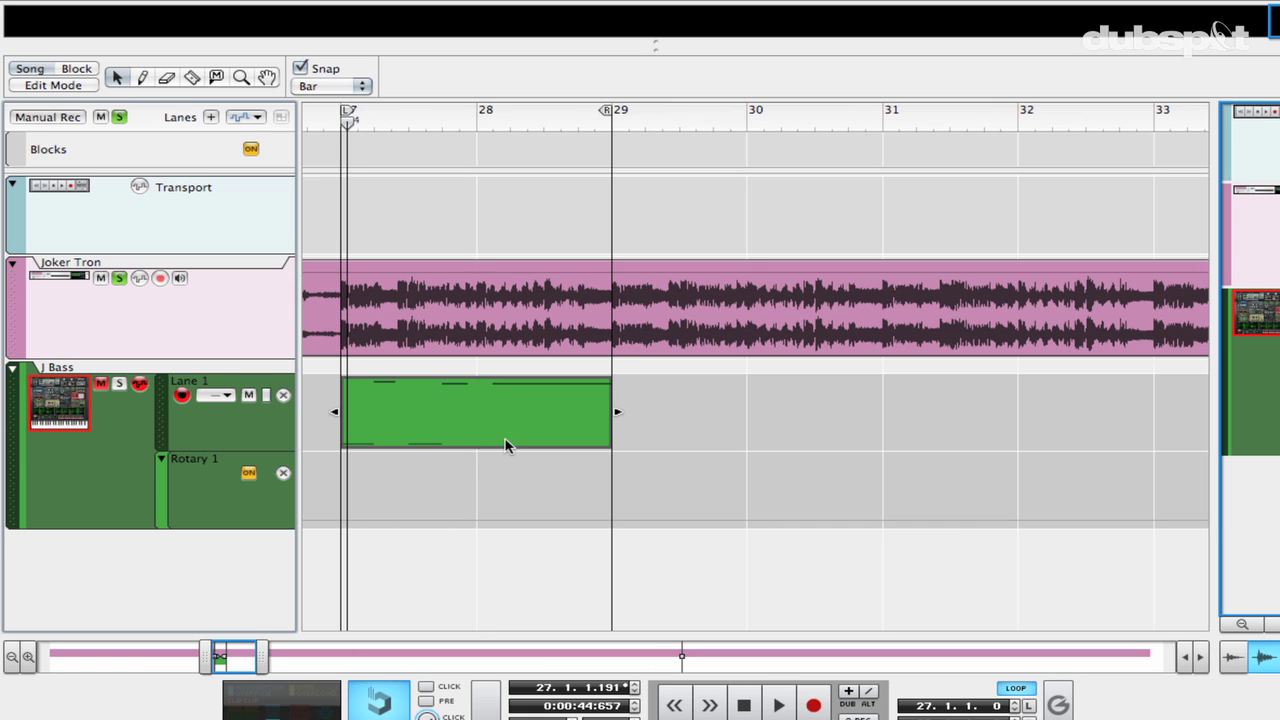
# Step: Draw a one-bar automation clip at bar 27 in the Rotary 1 lane of the J Bass track
pyautogui.press('h')
pyautogui.press('h')
pyautogui.press('h')
pyautogui.press('h')
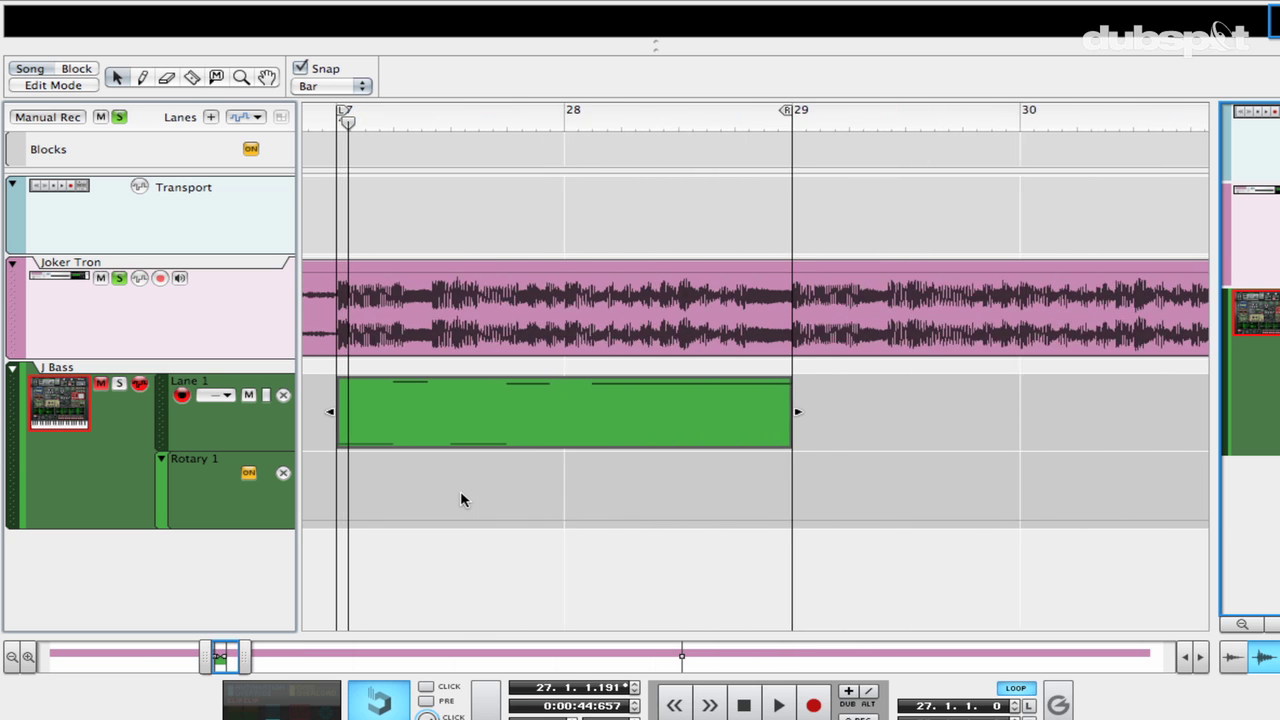
pyautogui.press('h')
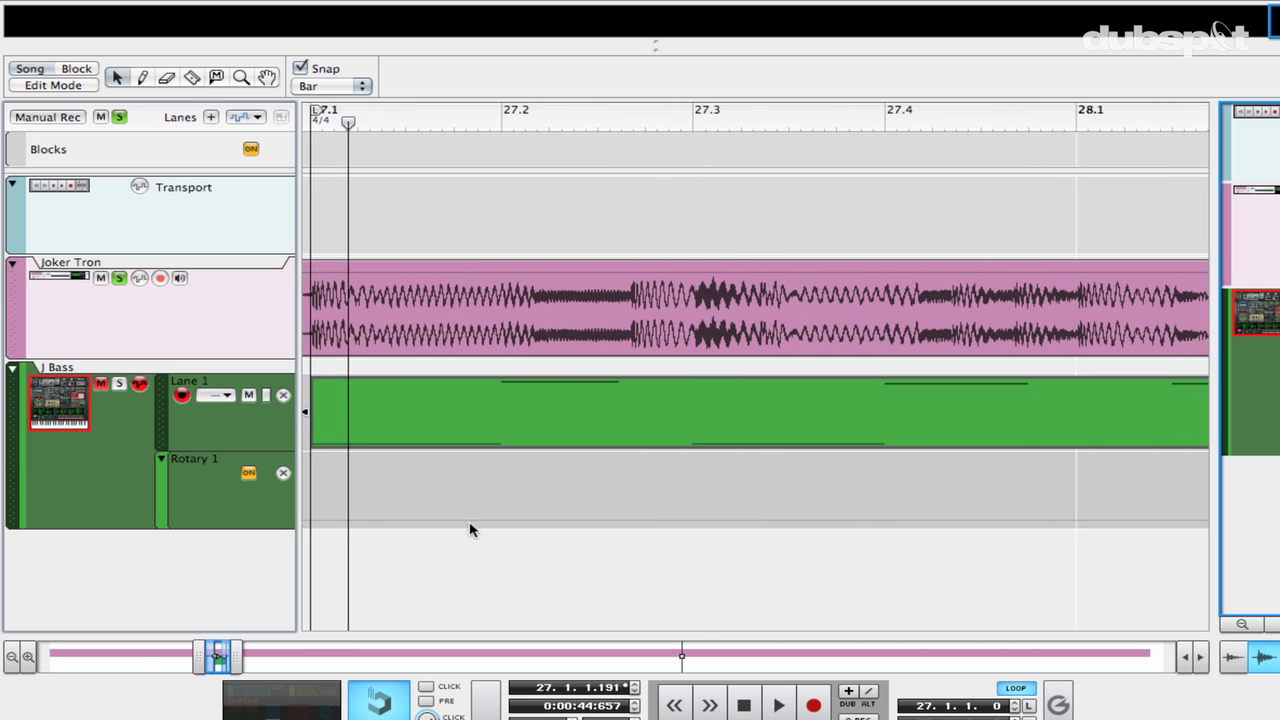
pyautogui.hscroll(-2, 458, 522)
pyautogui.press('w')
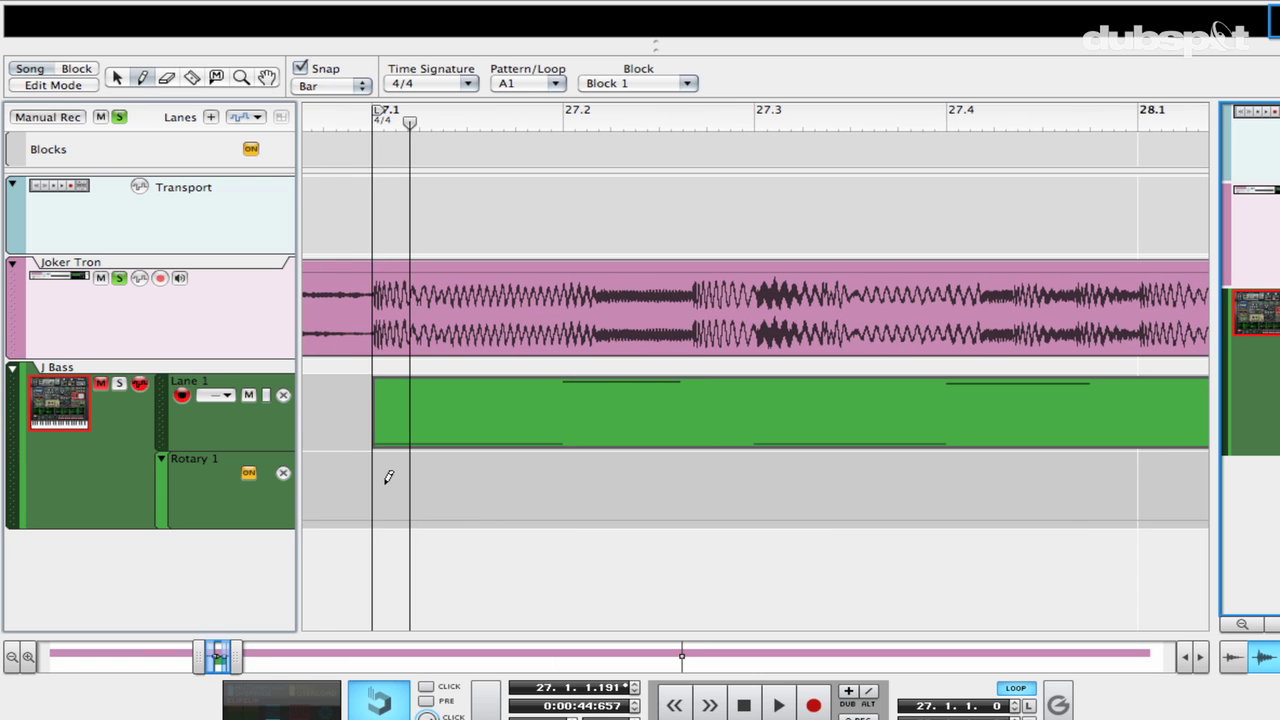
pyautogui.click(389, 477)
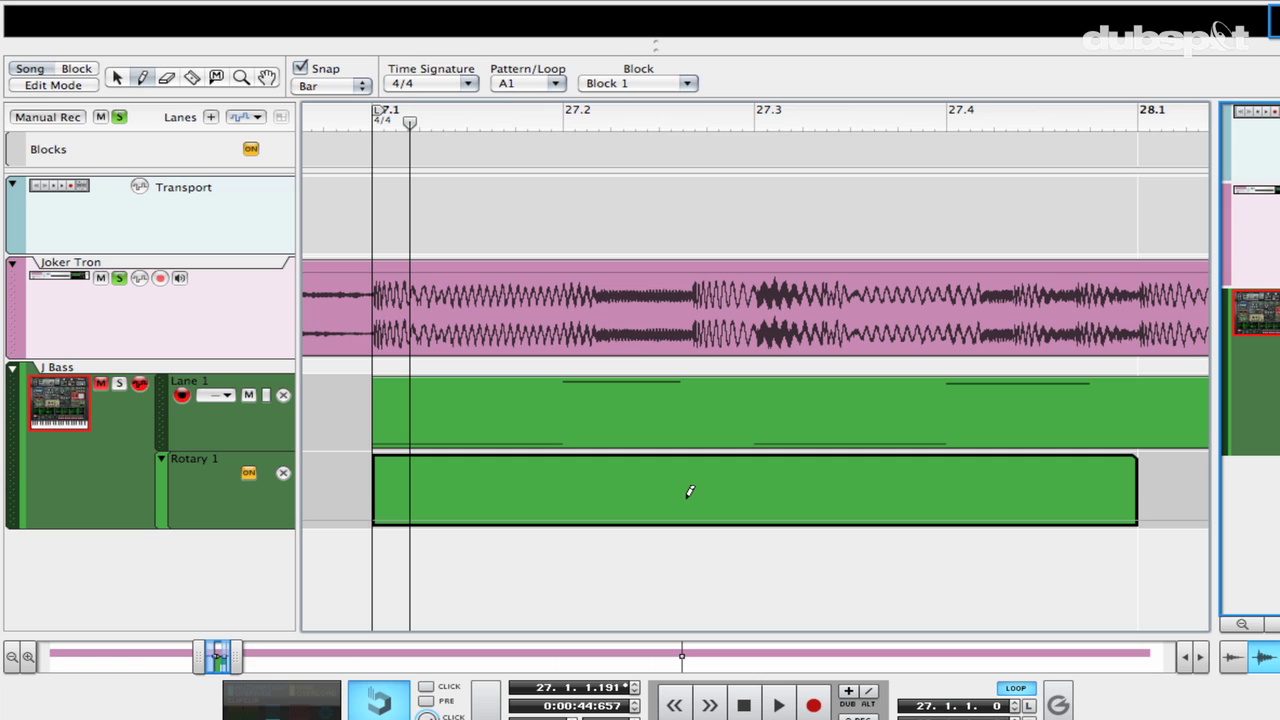
# Step: Turn off snapping and shorten the Rotary 1 clip to about one beat, ending near 27.2
pyautogui.press('q')
pyautogui.press('s')
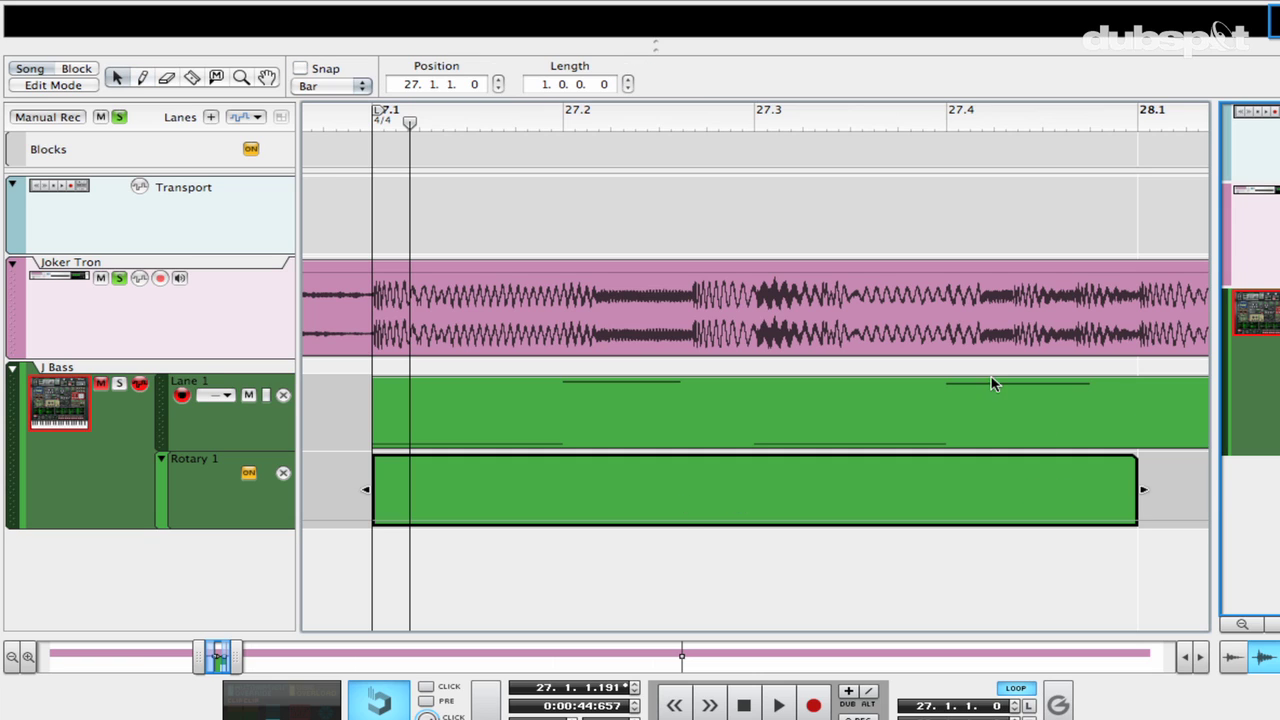
pyautogui.moveTo(1143, 490); pyautogui.dragTo(571, 444)
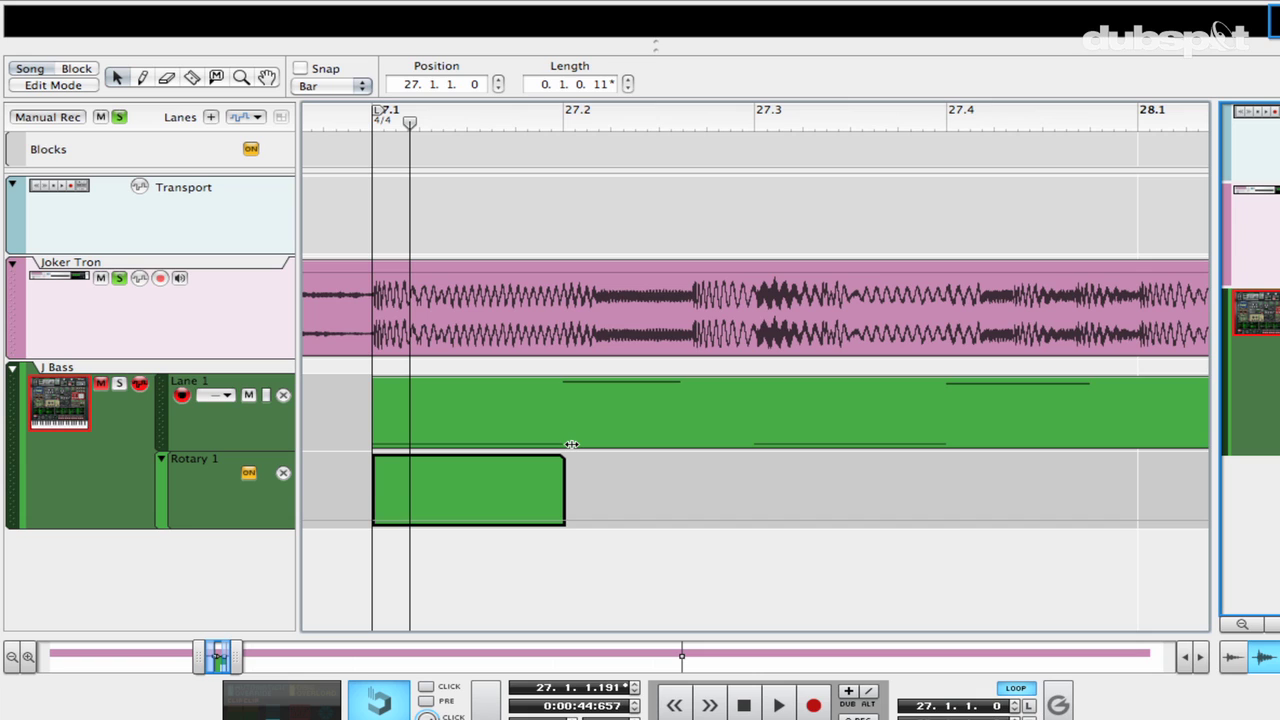
# Step: Add an automation point with value 68 at 27.1.1.0 inside the Rotary 1 clip and leave clip editing
pyautogui.doubleClick(381, 516)
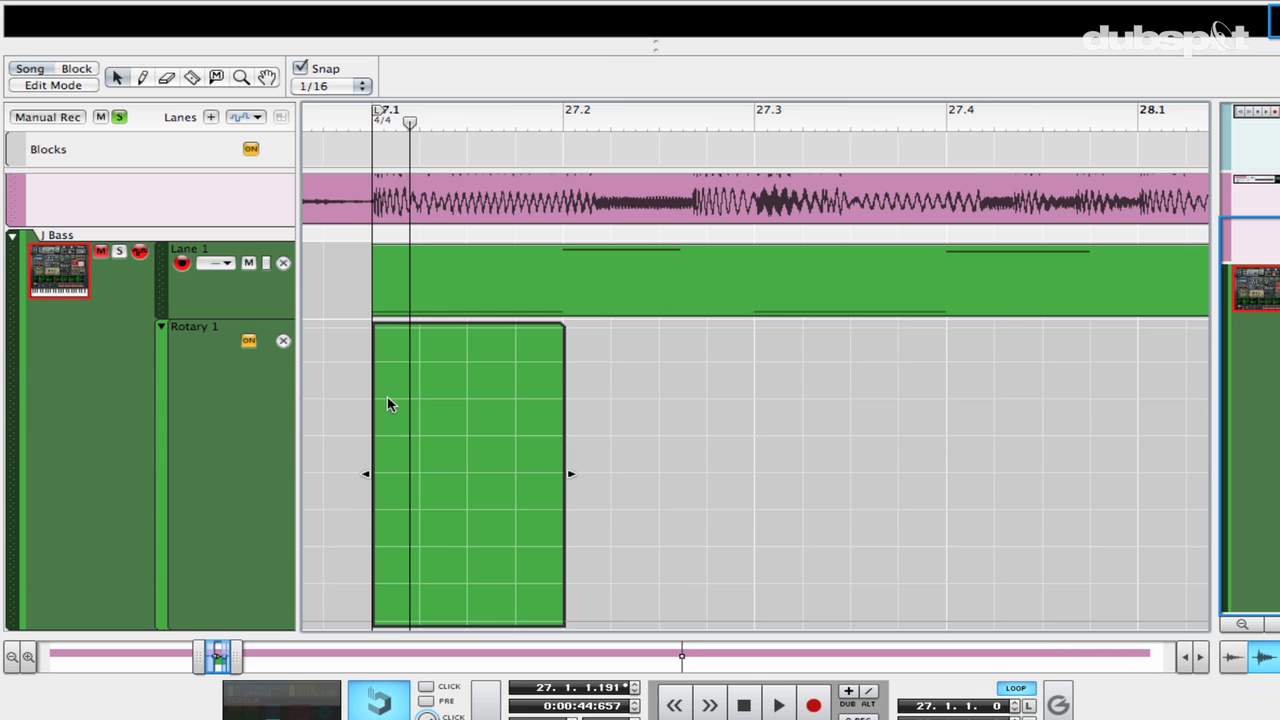
pyautogui.press('w')
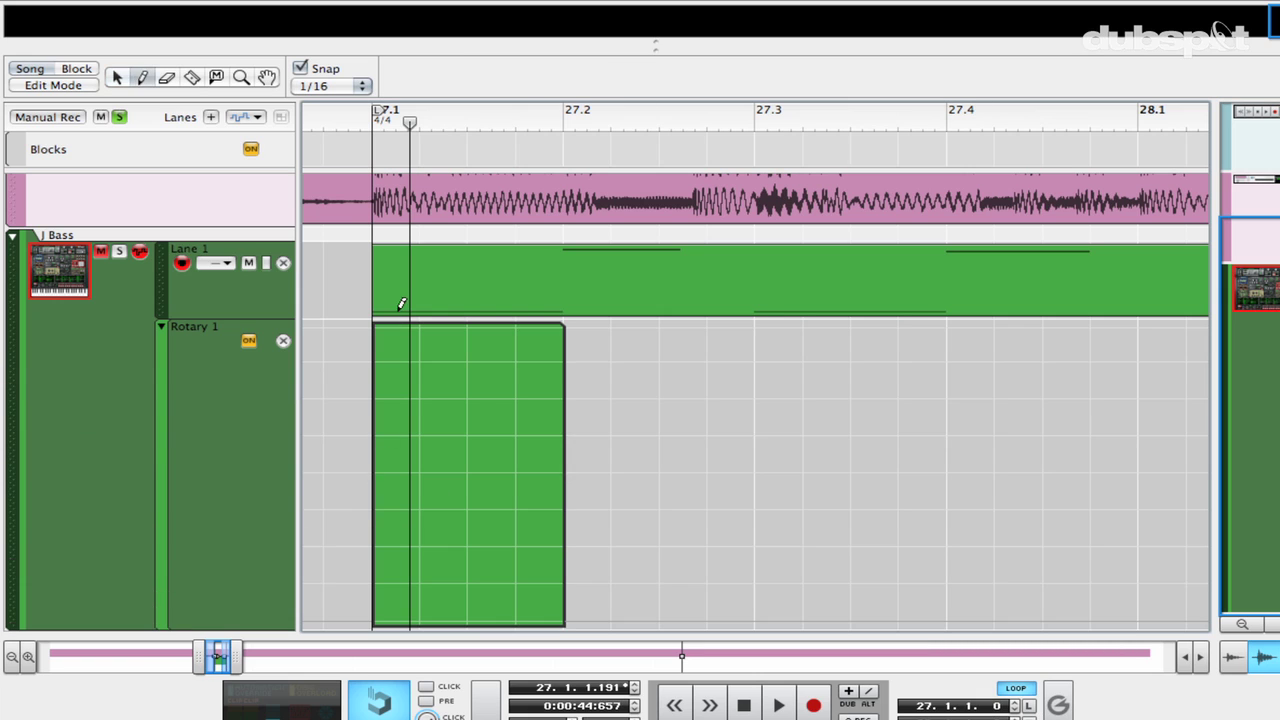
pyautogui.click(378, 456)
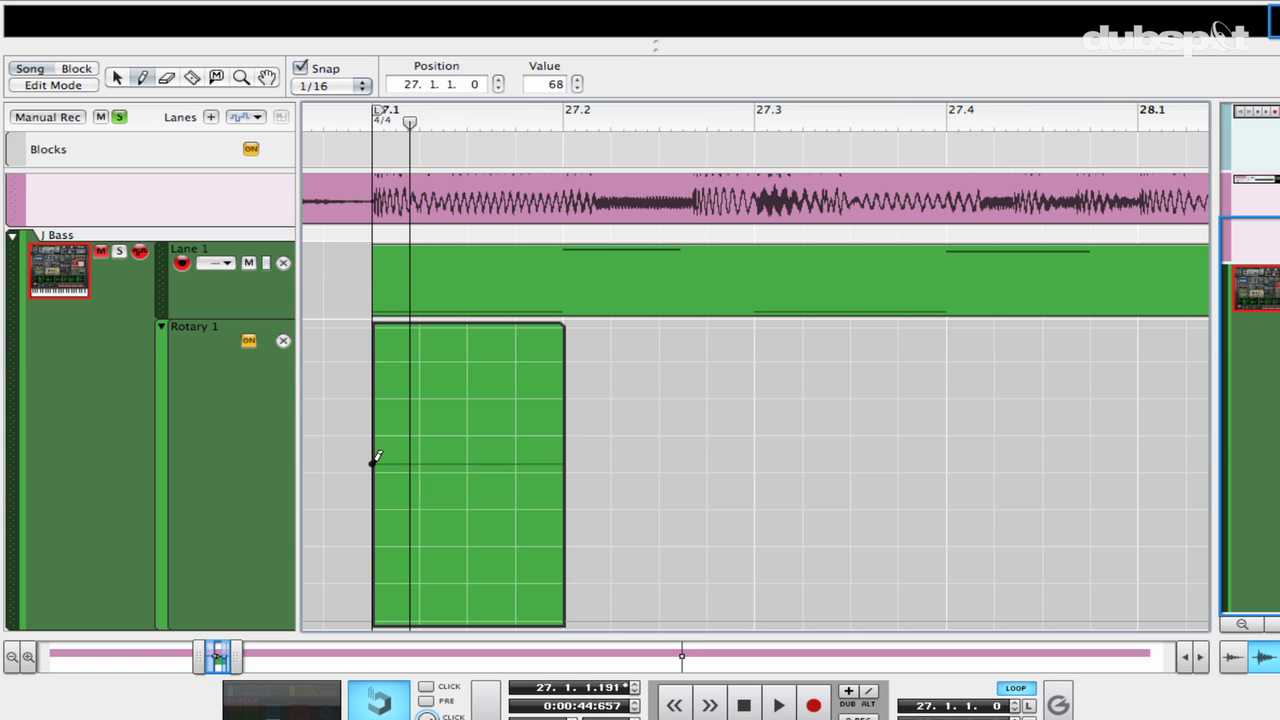
pyautogui.hotkey('ctrl', 'e')
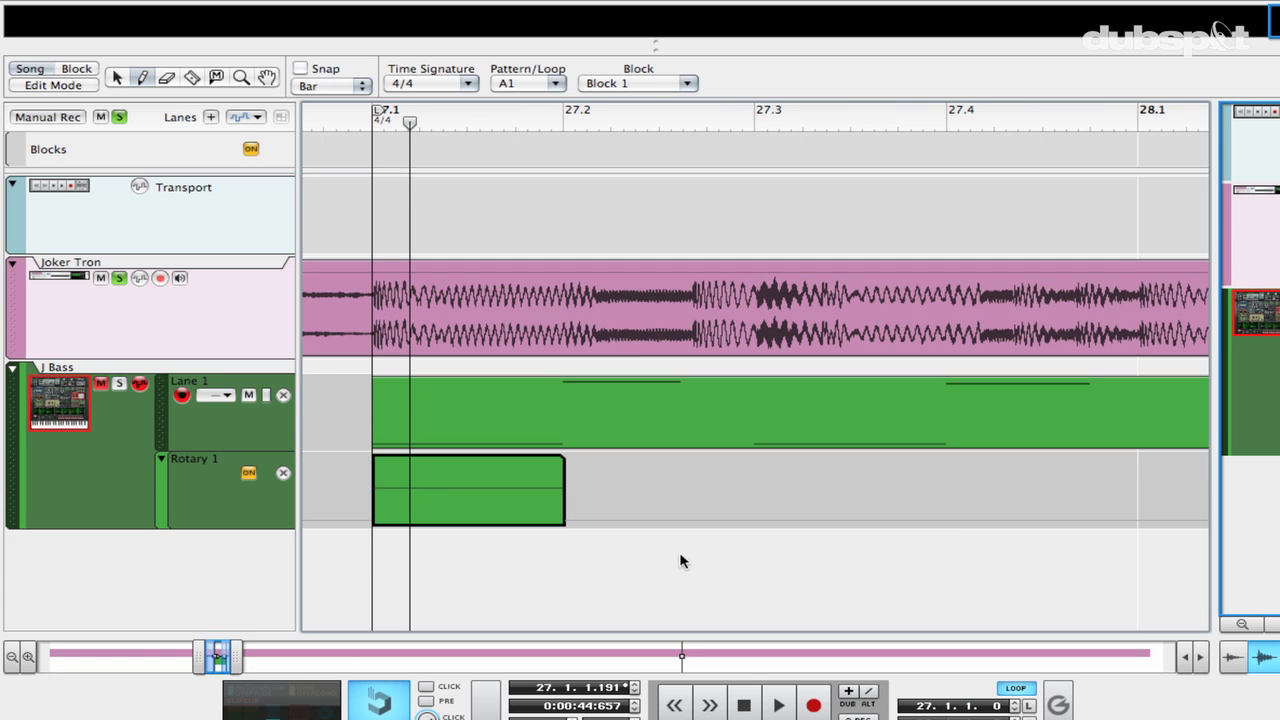
# Step: Turn on snapping at 1/2 and copy the Rotary 1 automation clip to 27.3
pyautogui.press('s')
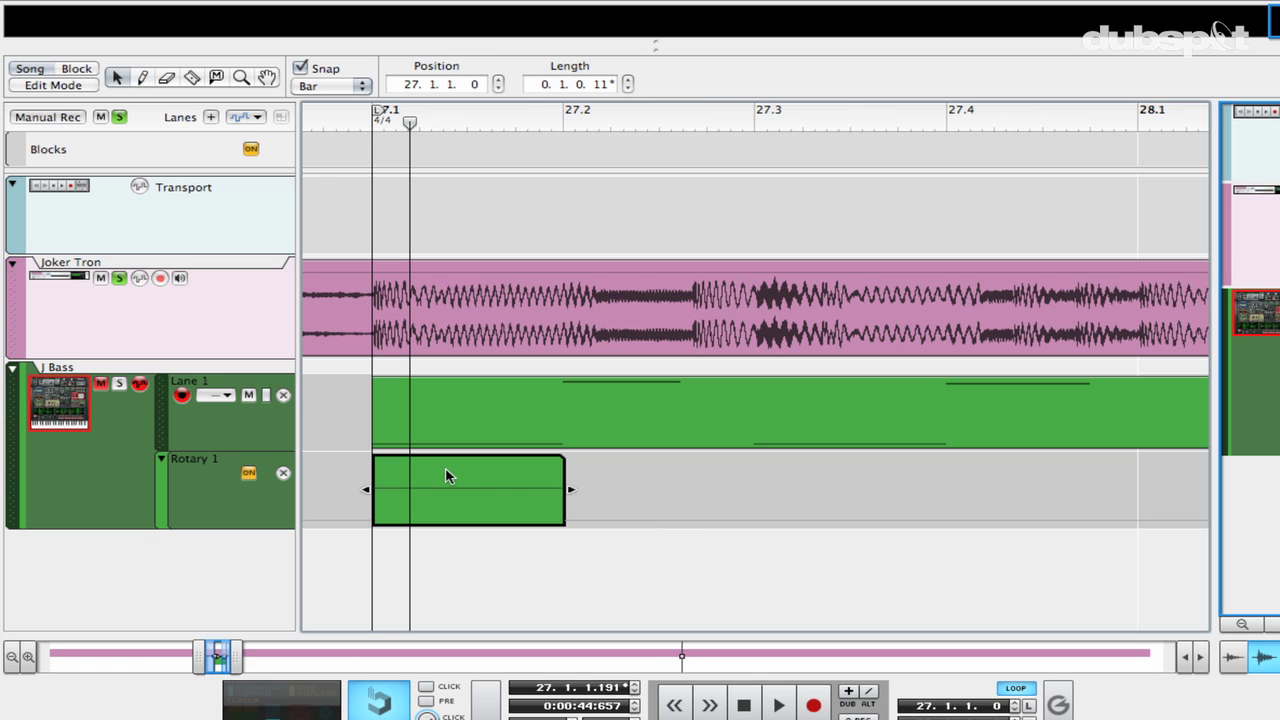
pyautogui.click(334, 87)
pyautogui.click(331, 101)
pyautogui.moveTo(572, 497); pyautogui.dragTo(790, 500)
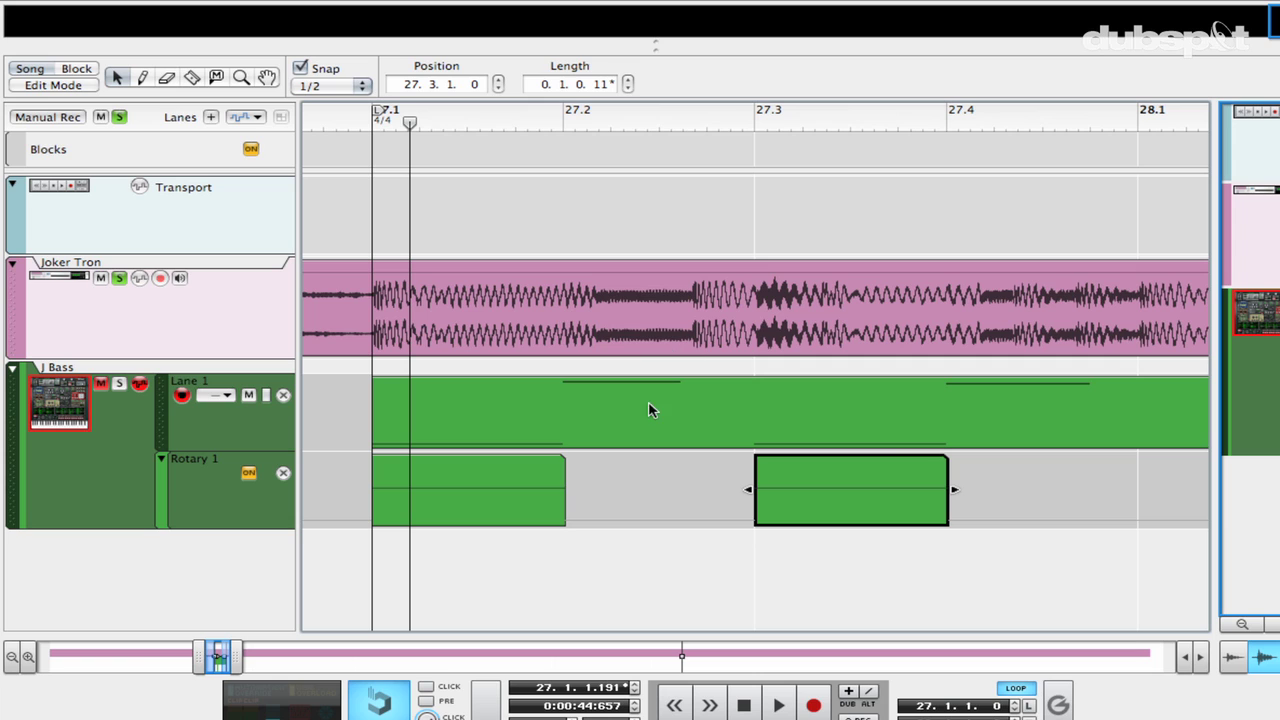
# Step: Solo the J Bass track, play the loop from its start and fine-tune Thor's Det 2&3 rotary
pyautogui.click(118, 386)
pyautogui.click(118, 281)
pyautogui.hotkey('shift', 'Return')
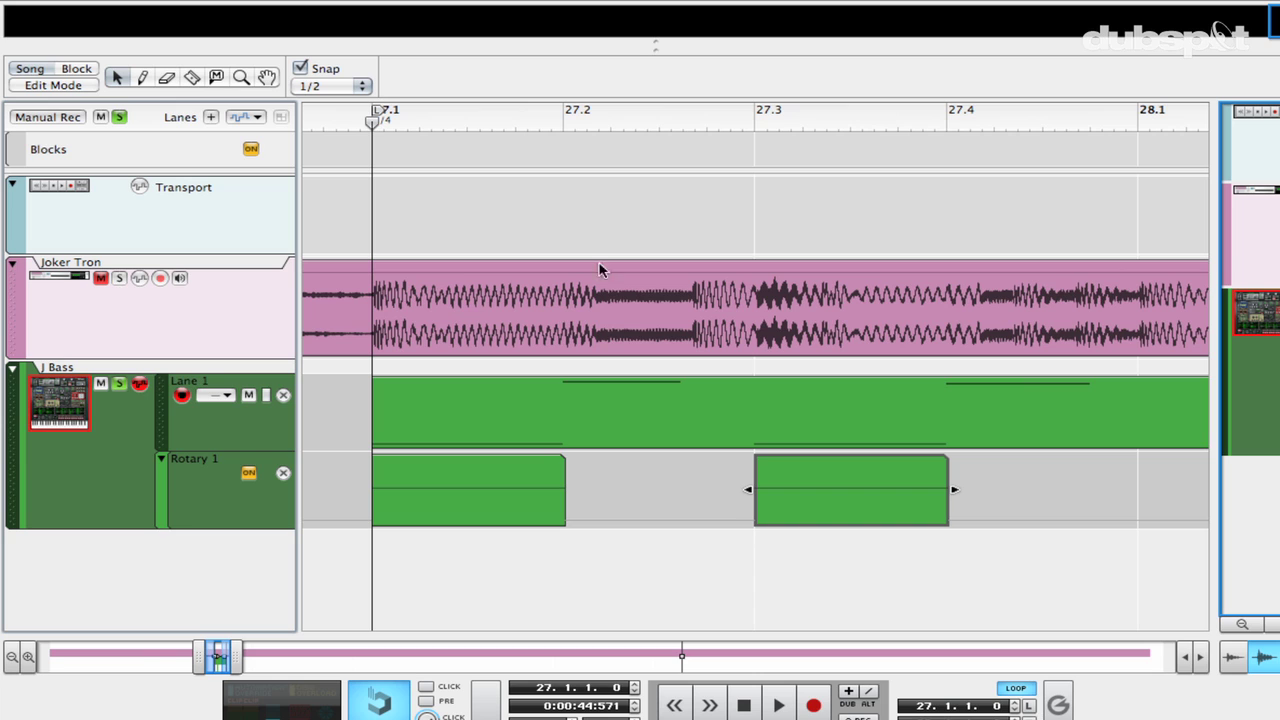
pyautogui.press('space')
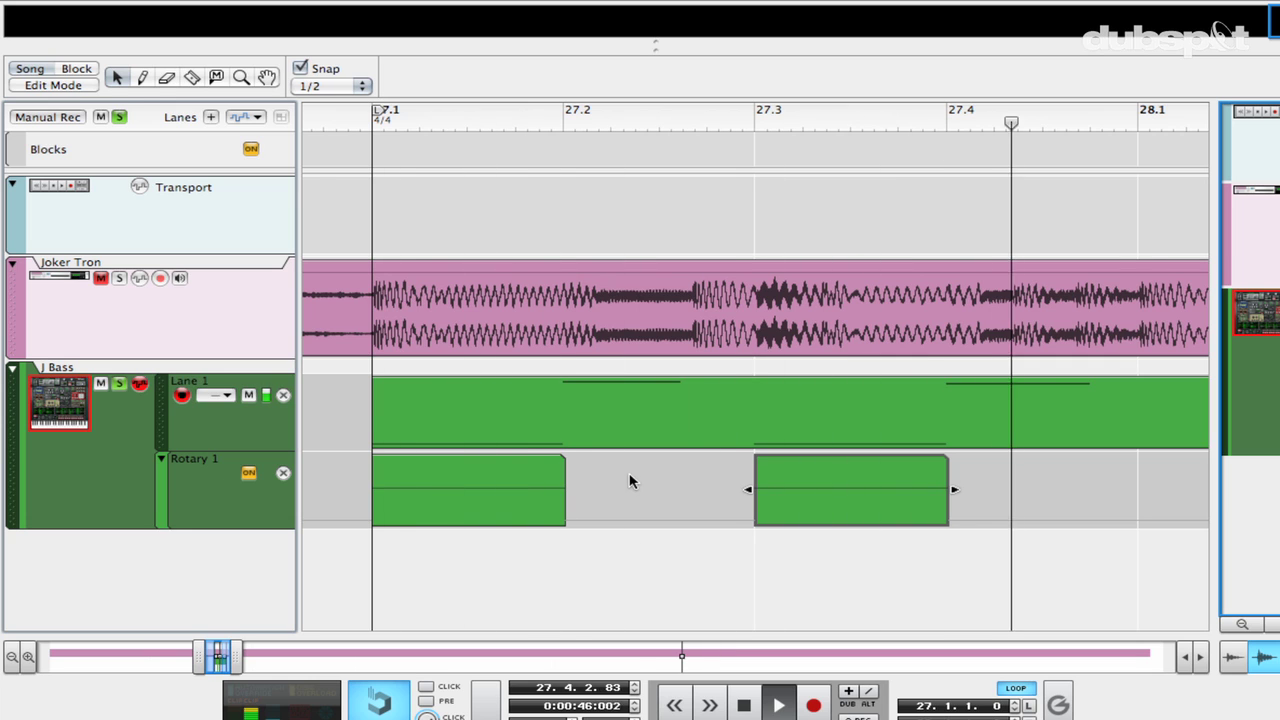
pyautogui.press('F6')
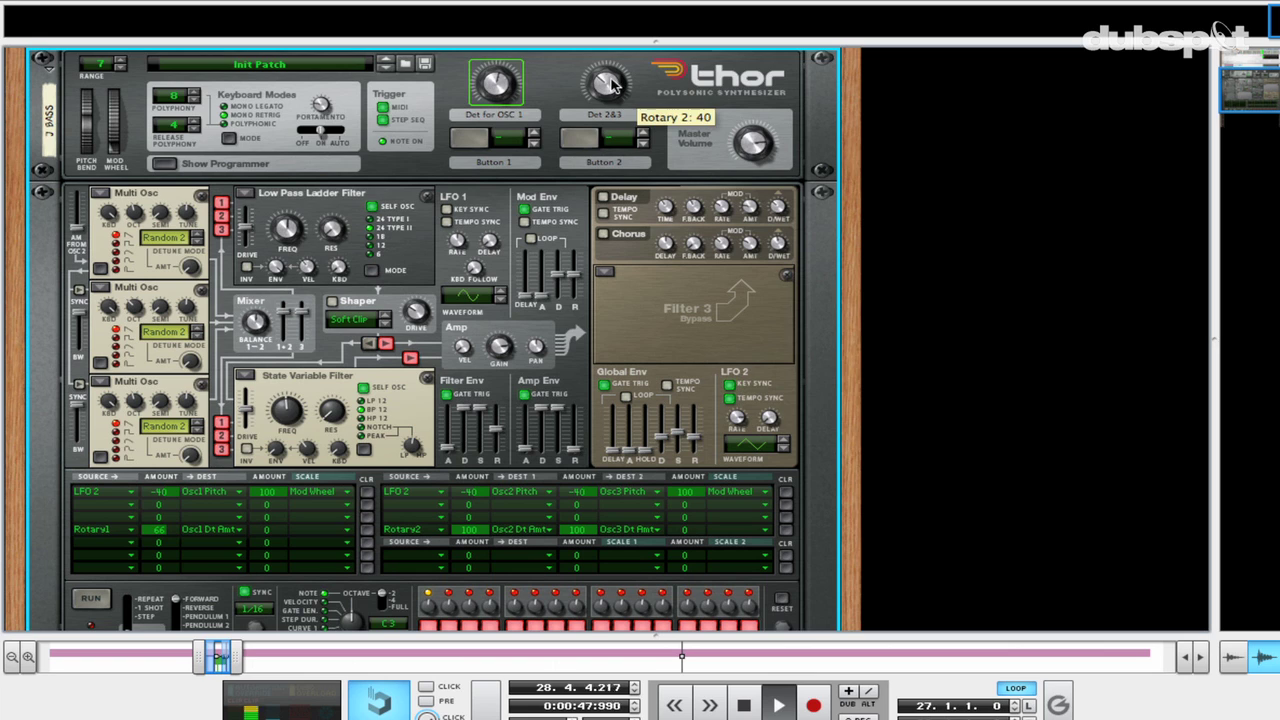
pyautogui.moveTo(605, 100)
pyautogui.mouseDown()
pyautogui.moveTo(596, 72)
pyautogui.moveTo(596, 88)
pyautogui.mouseUp()
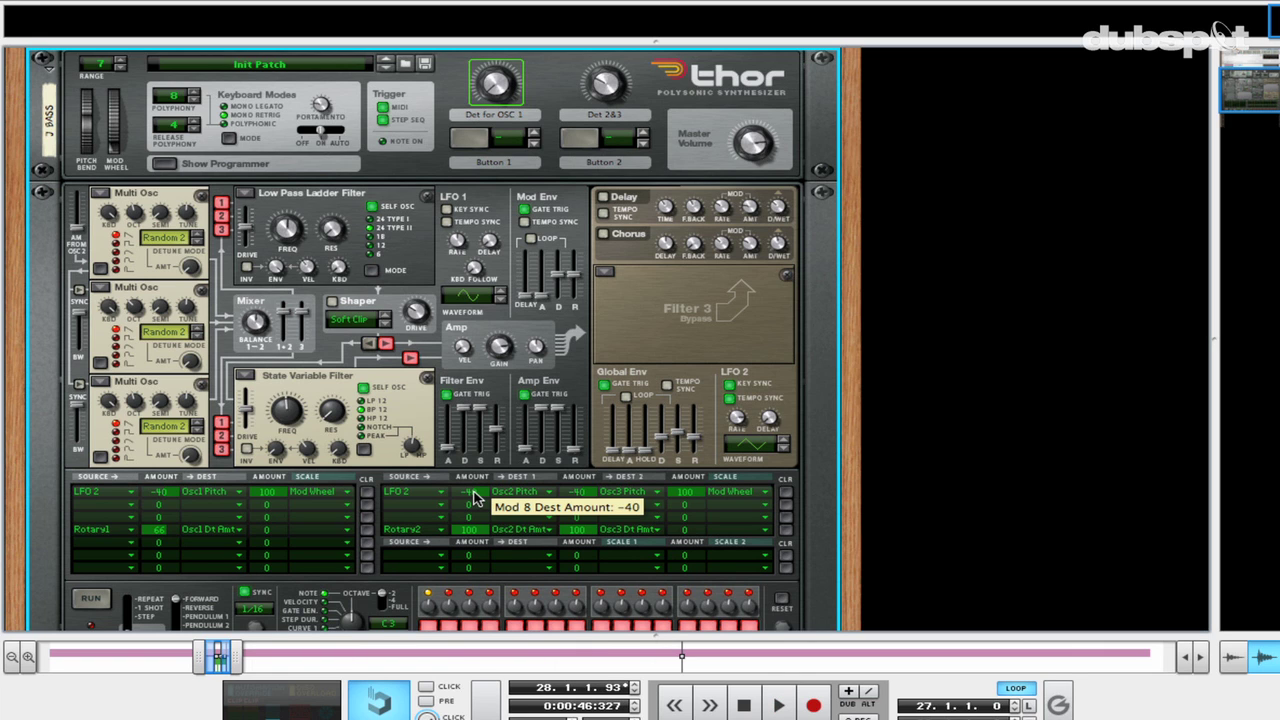
# Step: Create an automation lane for Thor's Mod Wheel and return to the sequencer
pyautogui.press('F7')
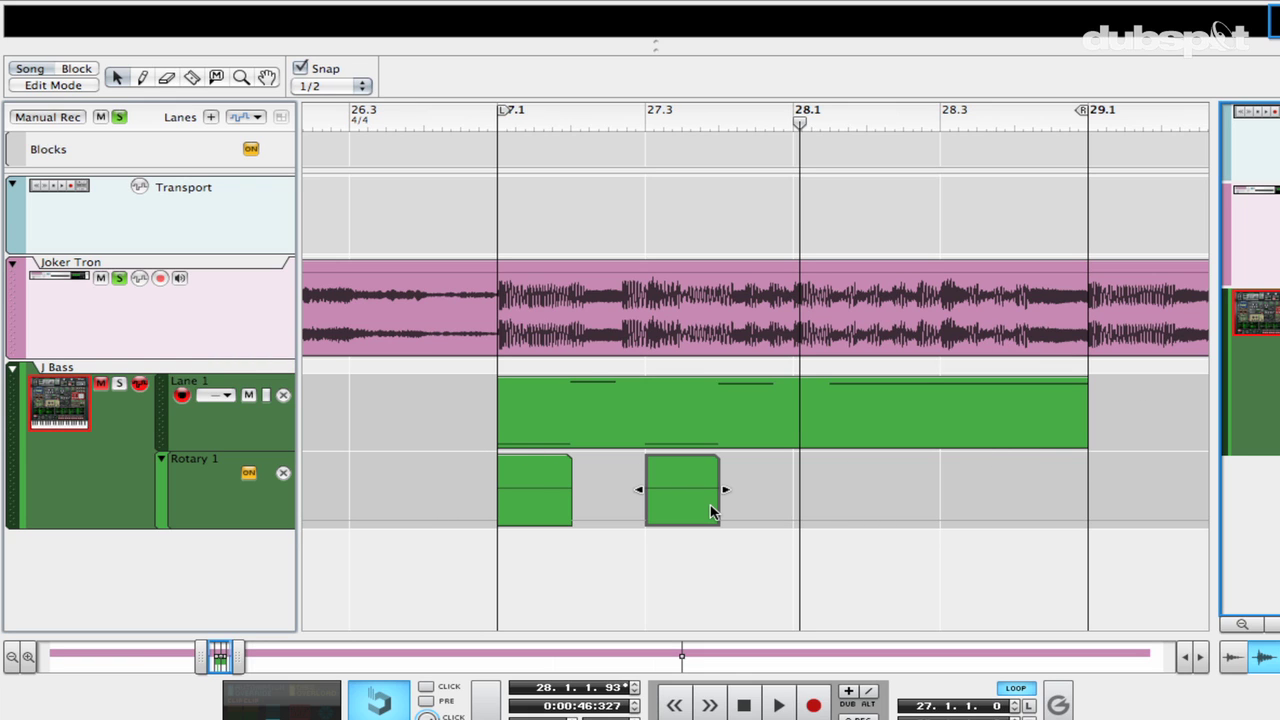
pyautogui.press('F6')
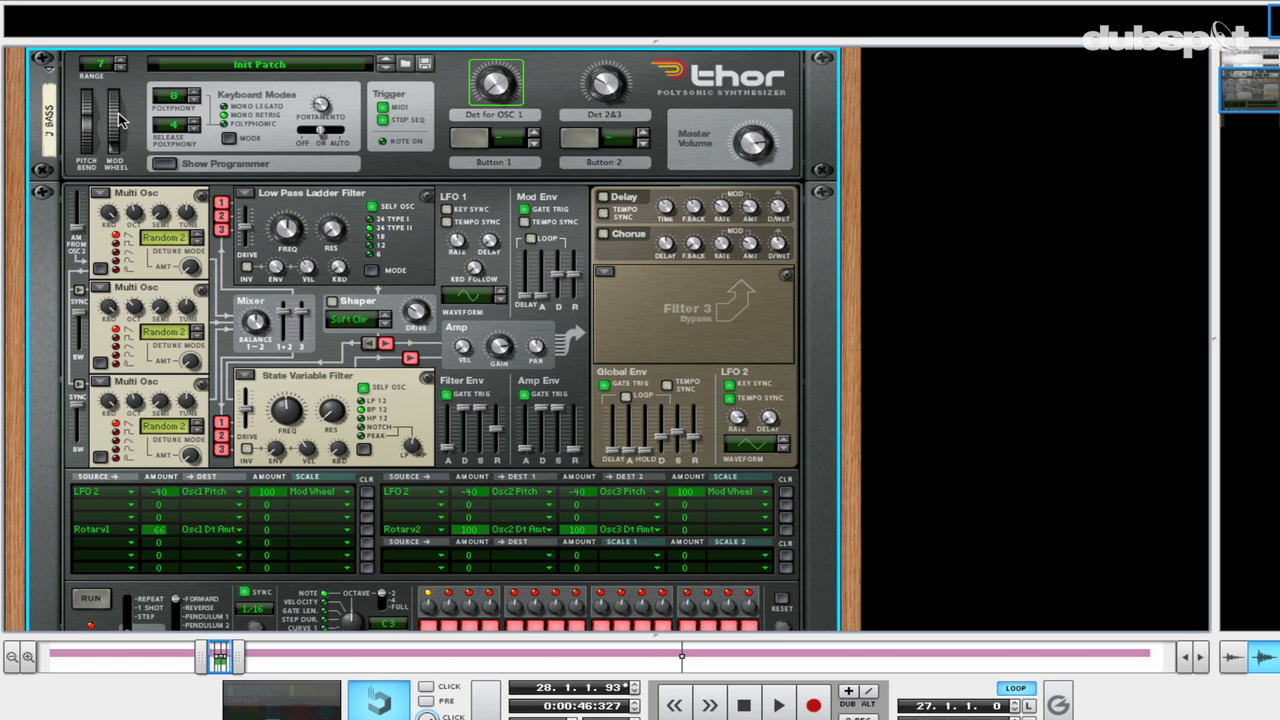
pyautogui.moveTo(114, 117)
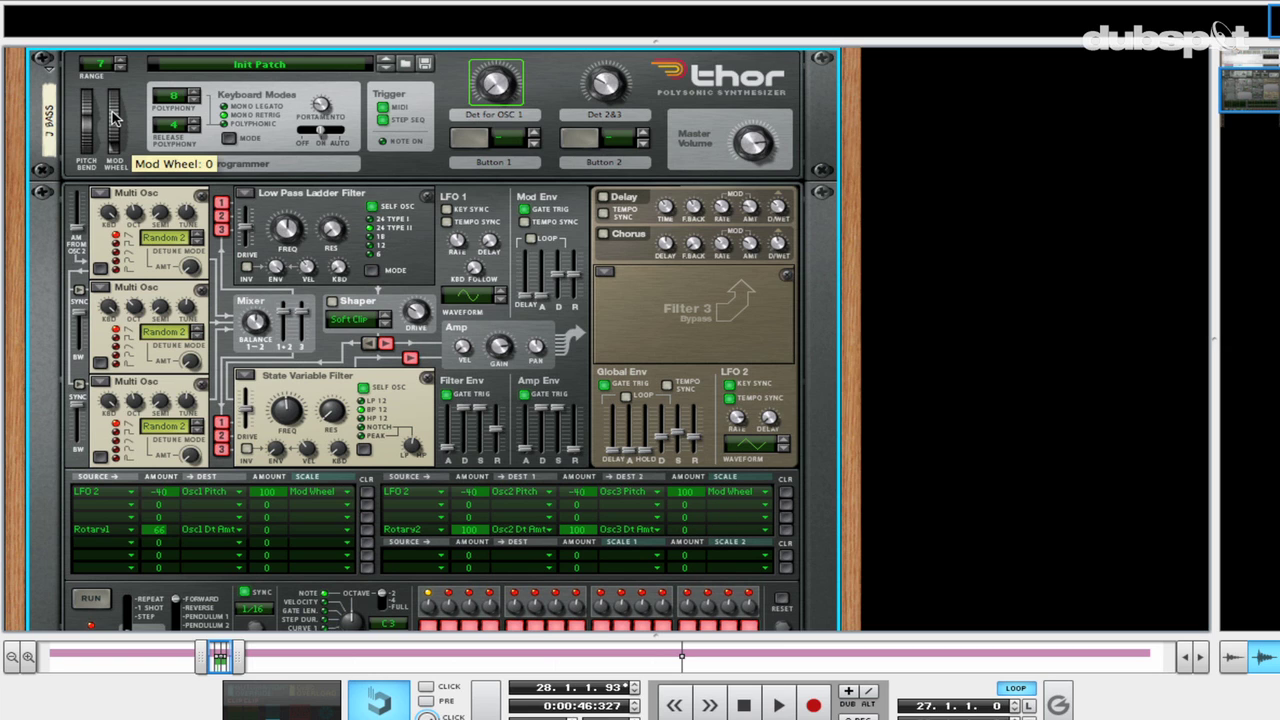
pyautogui.press('F7')
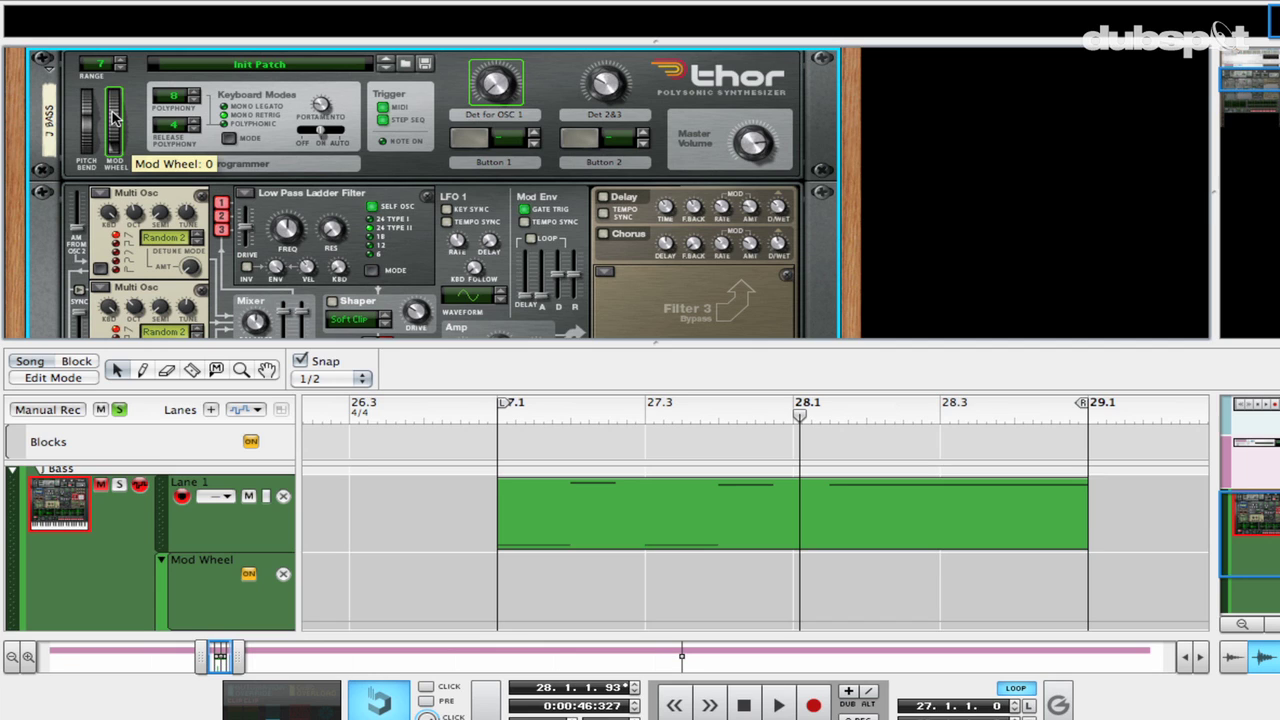
pyautogui.press('F6')
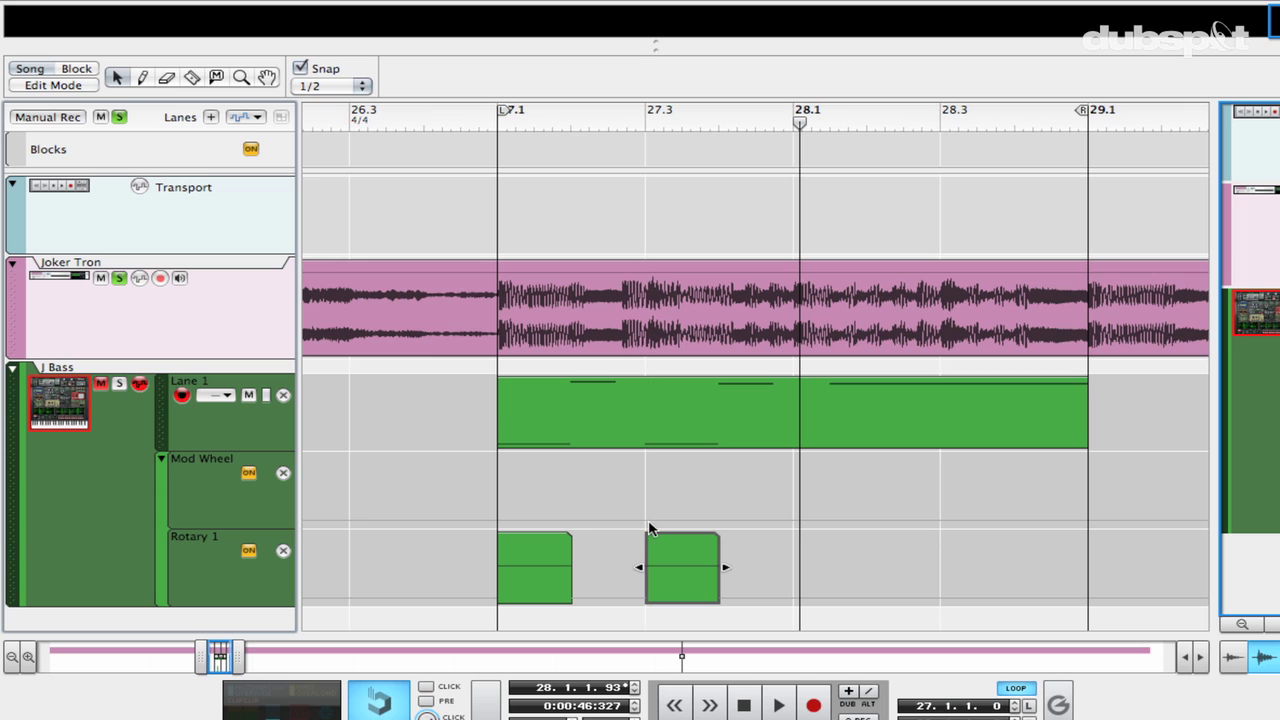
# Step: Draw an automation clip at bar 28 in the Mod Wheel lane and, with snapping off, shorten it to just over three beats
pyautogui.click(973, 474)
pyautogui.press('w')
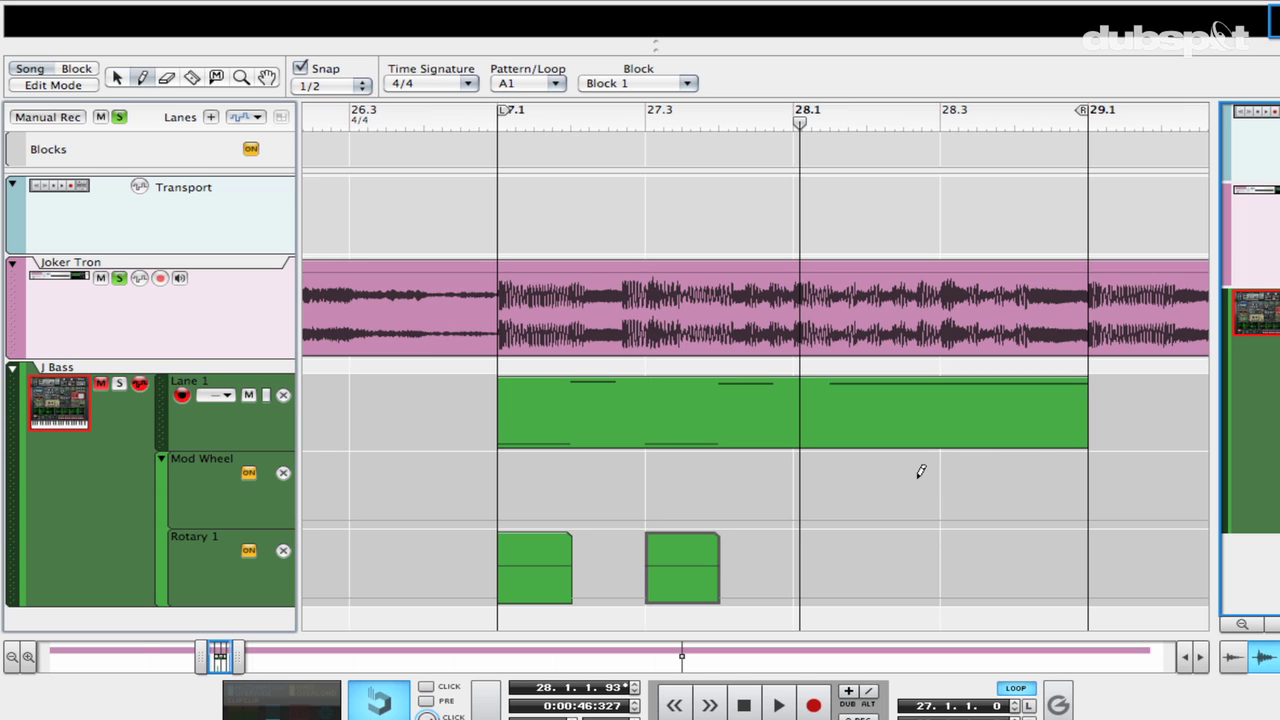
pyautogui.moveTo(850, 471); pyautogui.dragTo(962, 472)
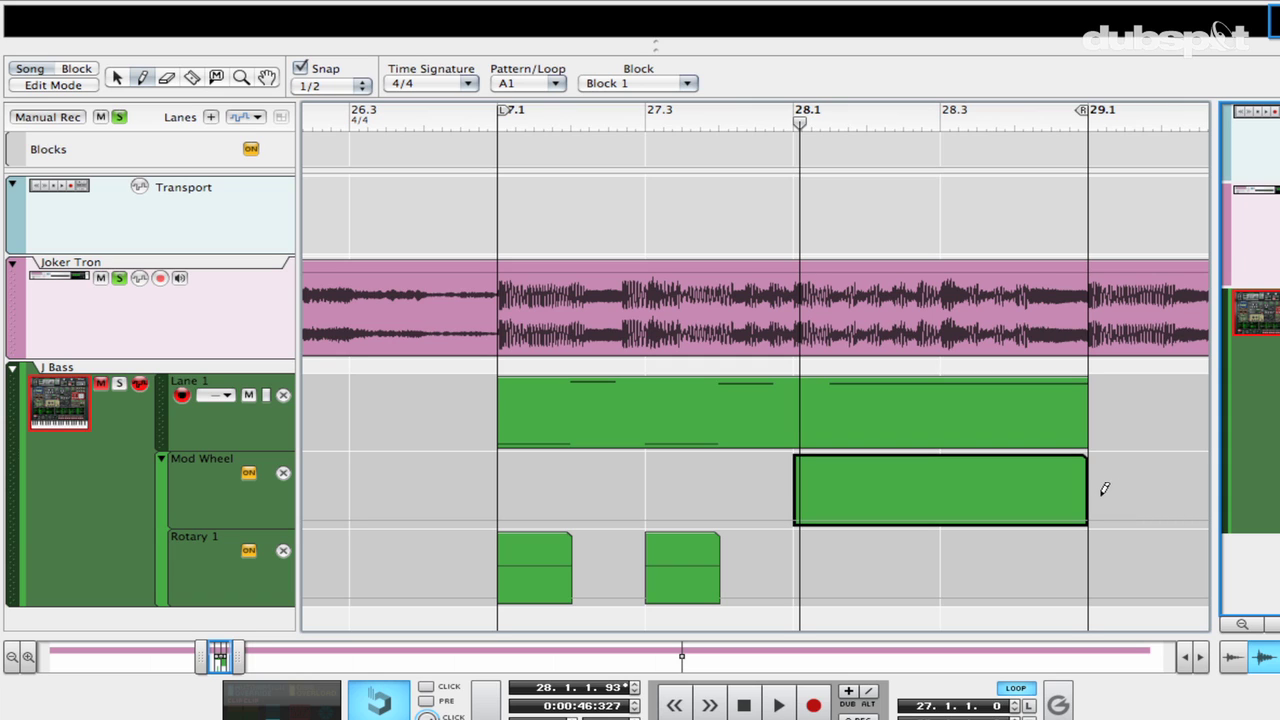
pyautogui.press('q')
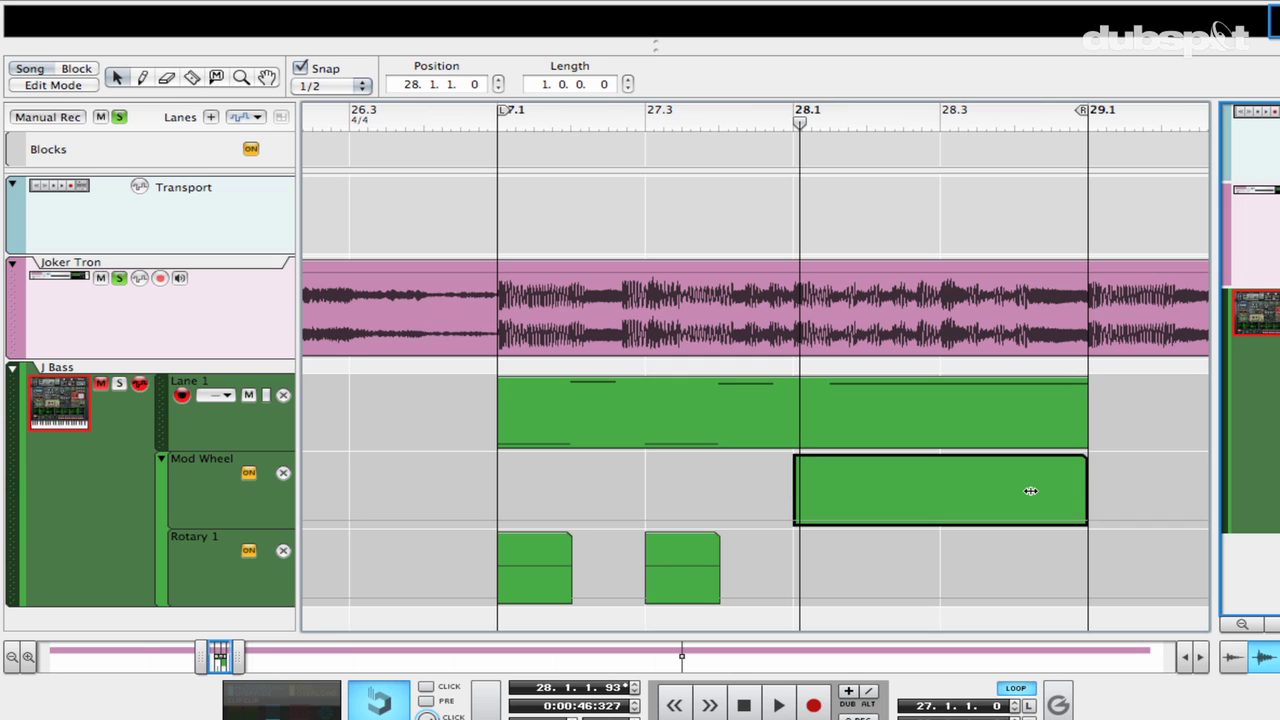
pyautogui.press('s')
pyautogui.moveTo(1093, 490); pyautogui.dragTo(1042, 492)
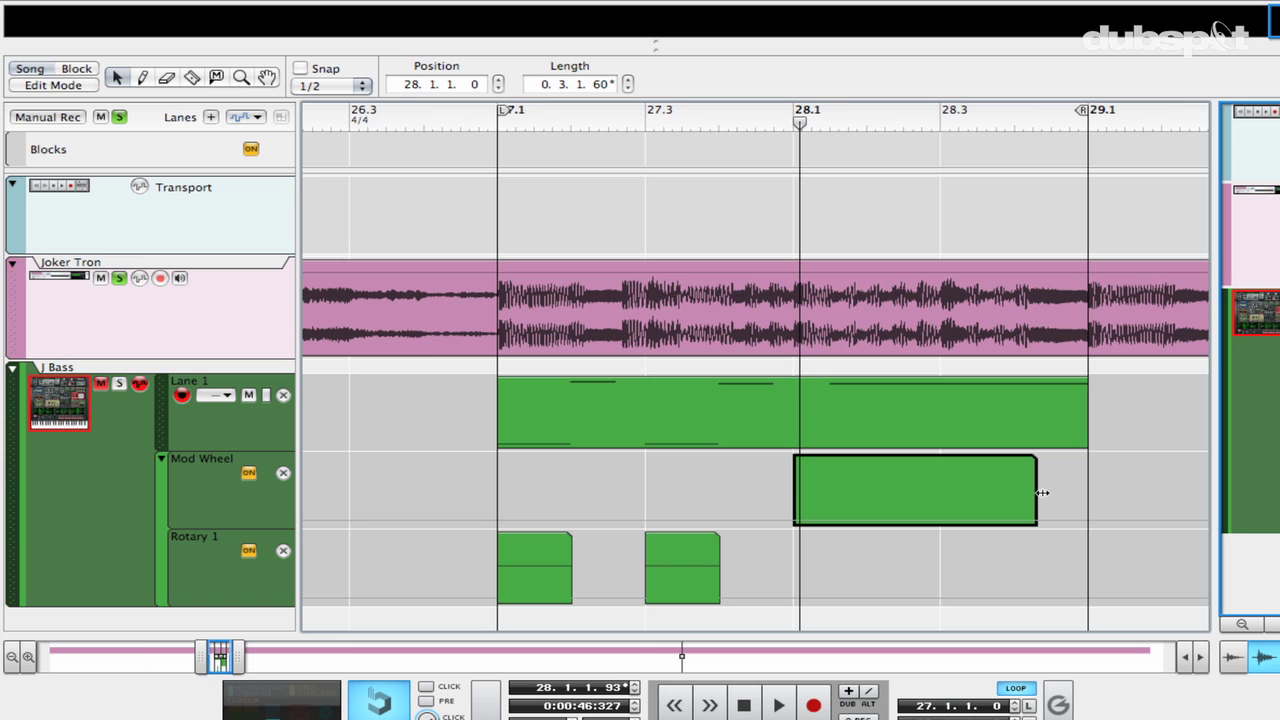
# Step: Add points inside the Mod Wheel clip with value 32 at 28.1.1.0 and value 126 at 28.3.4.0
pyautogui.doubleClick(845, 484)
pyautogui.press('w')
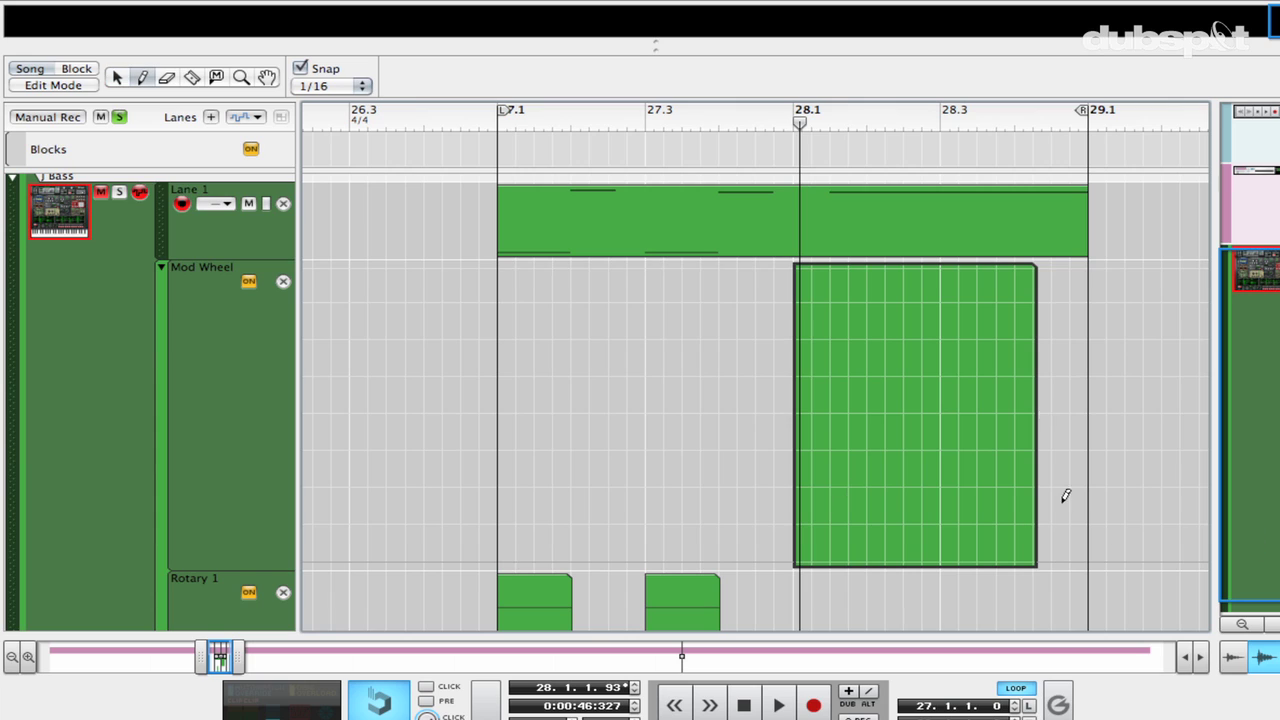
pyautogui.click(798, 486)
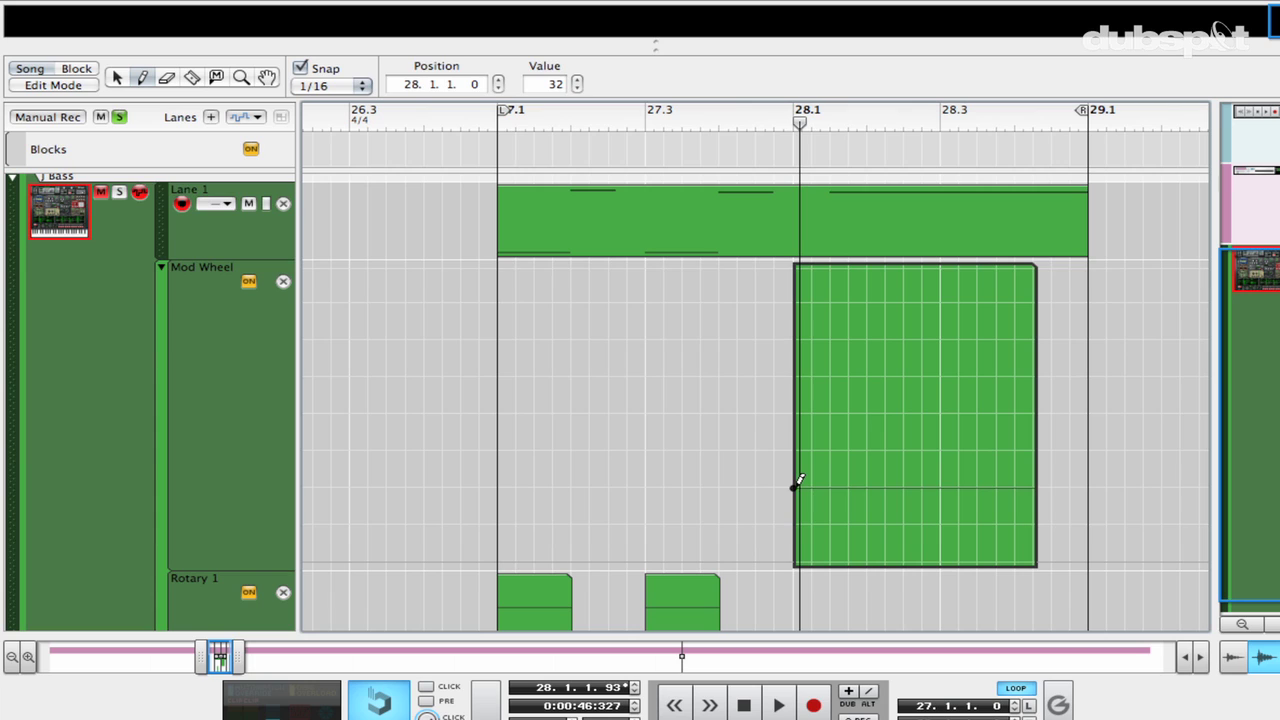
pyautogui.click(1004, 267)
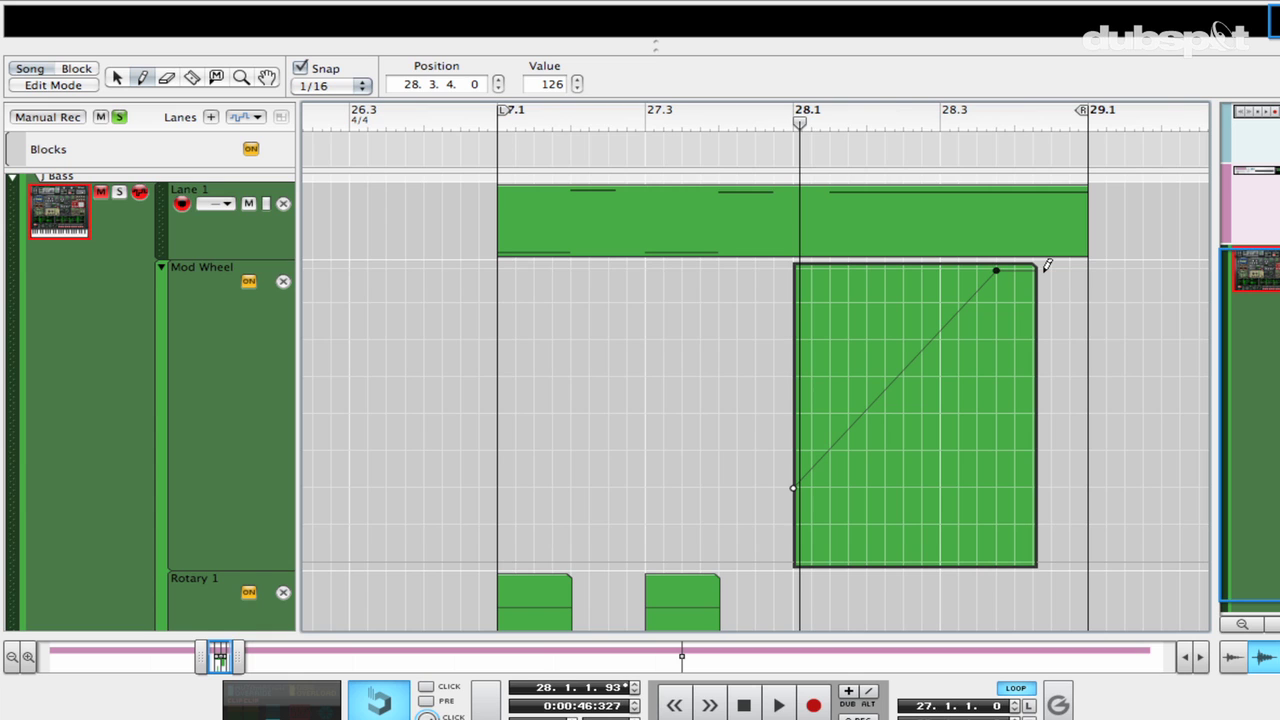
# Step: Play the loop and compare the Joker Tron and J Bass tracks by muting and soloing them in turn
pyautogui.click(119, 117)
pyautogui.click(100, 278)
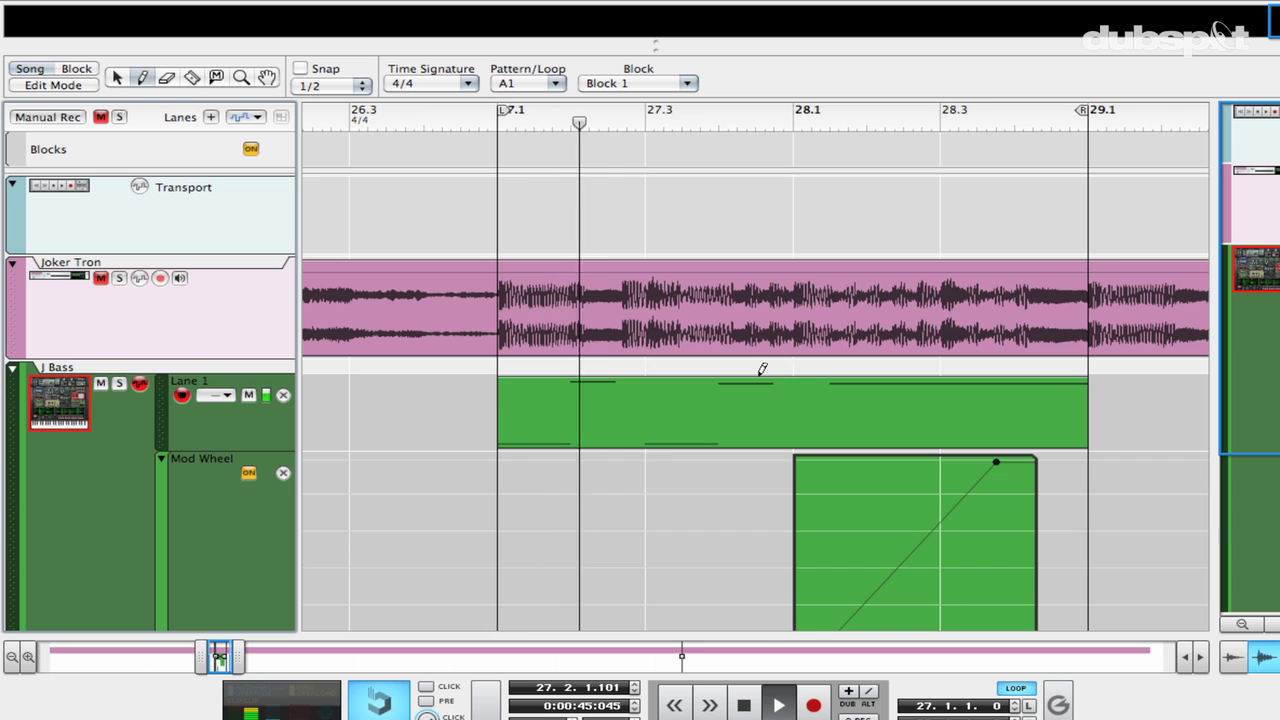
pyautogui.scroll(-2, 723, 413)
pyautogui.scroll(-1, 723, 413)
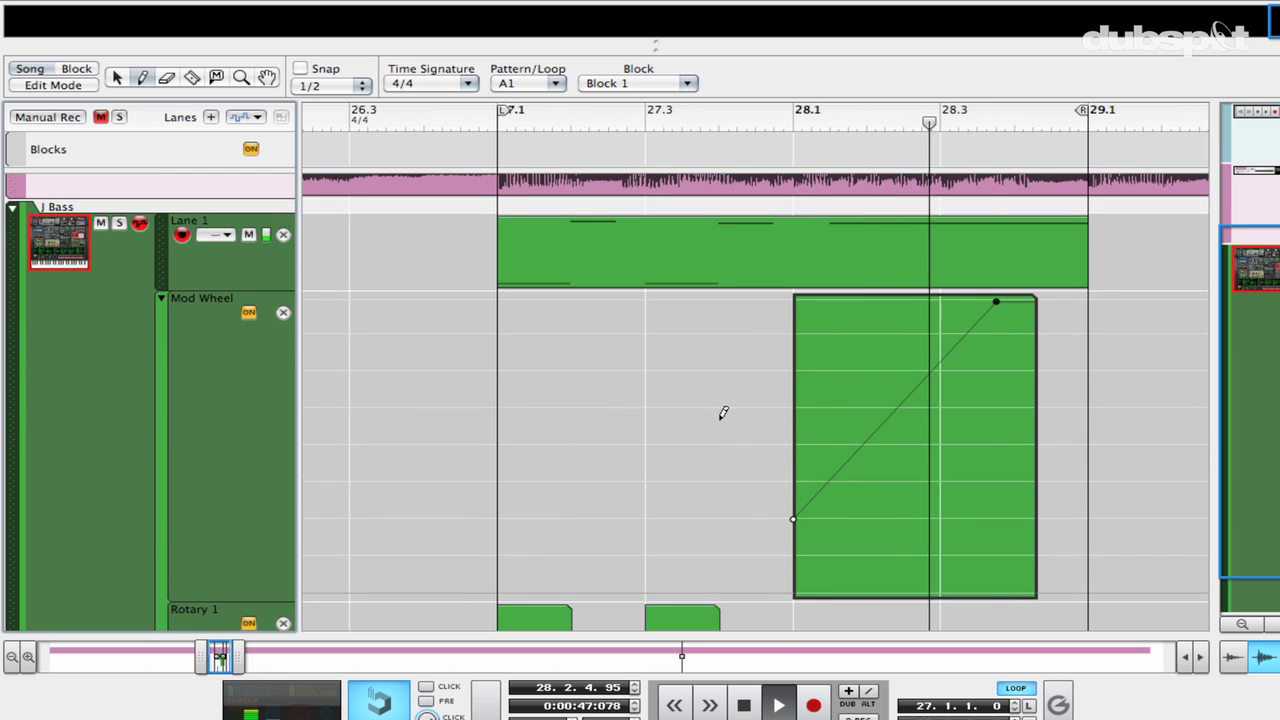
pyautogui.scroll(3, 723, 413)
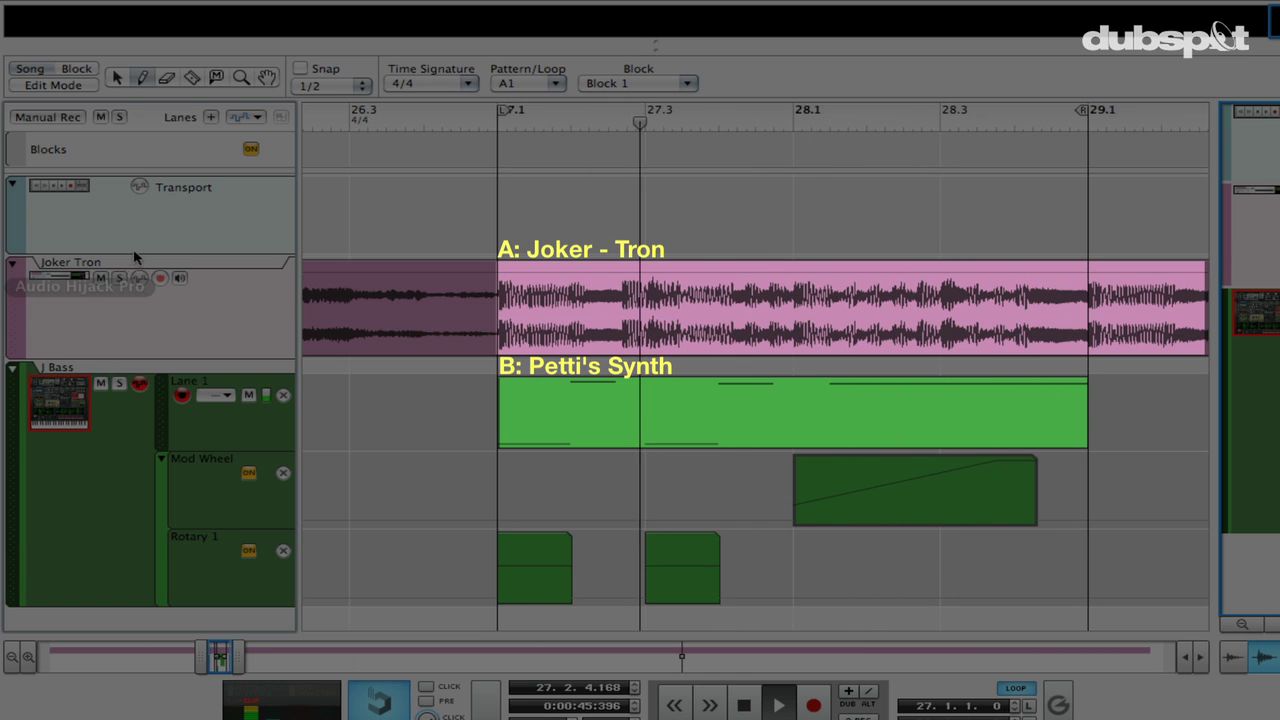
pyautogui.click(119, 278)
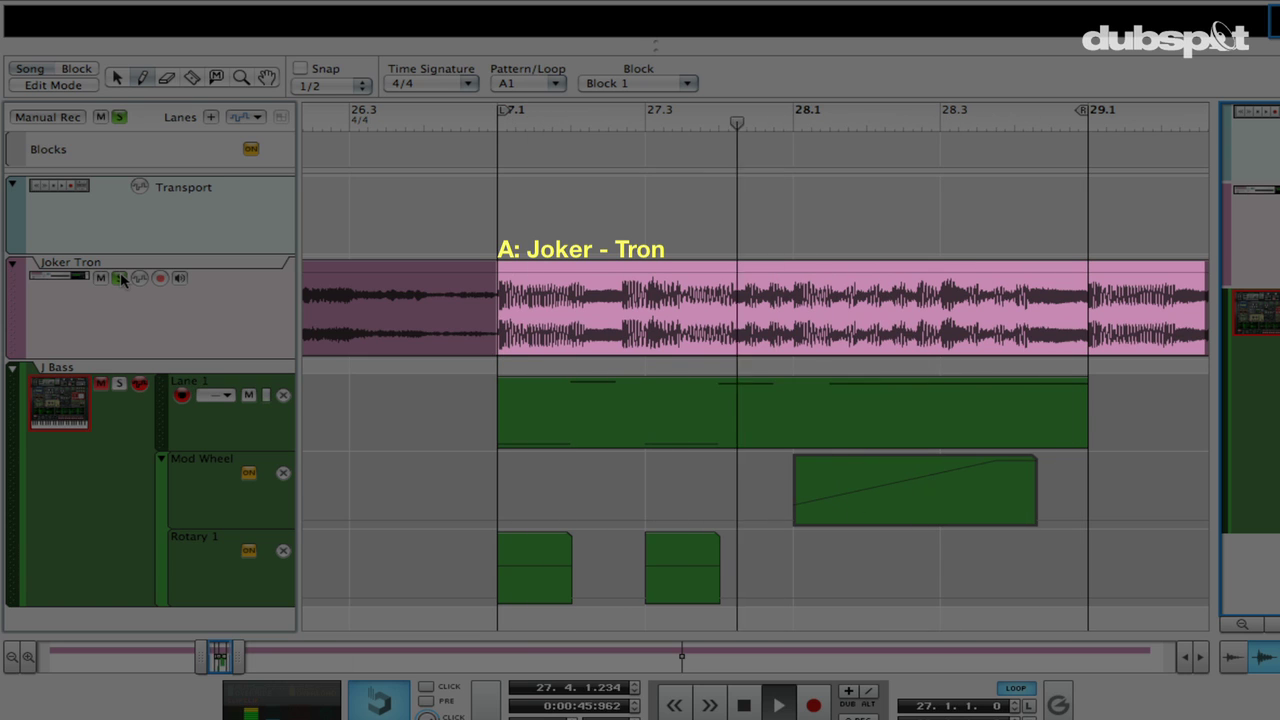
pyautogui.click(120, 381)
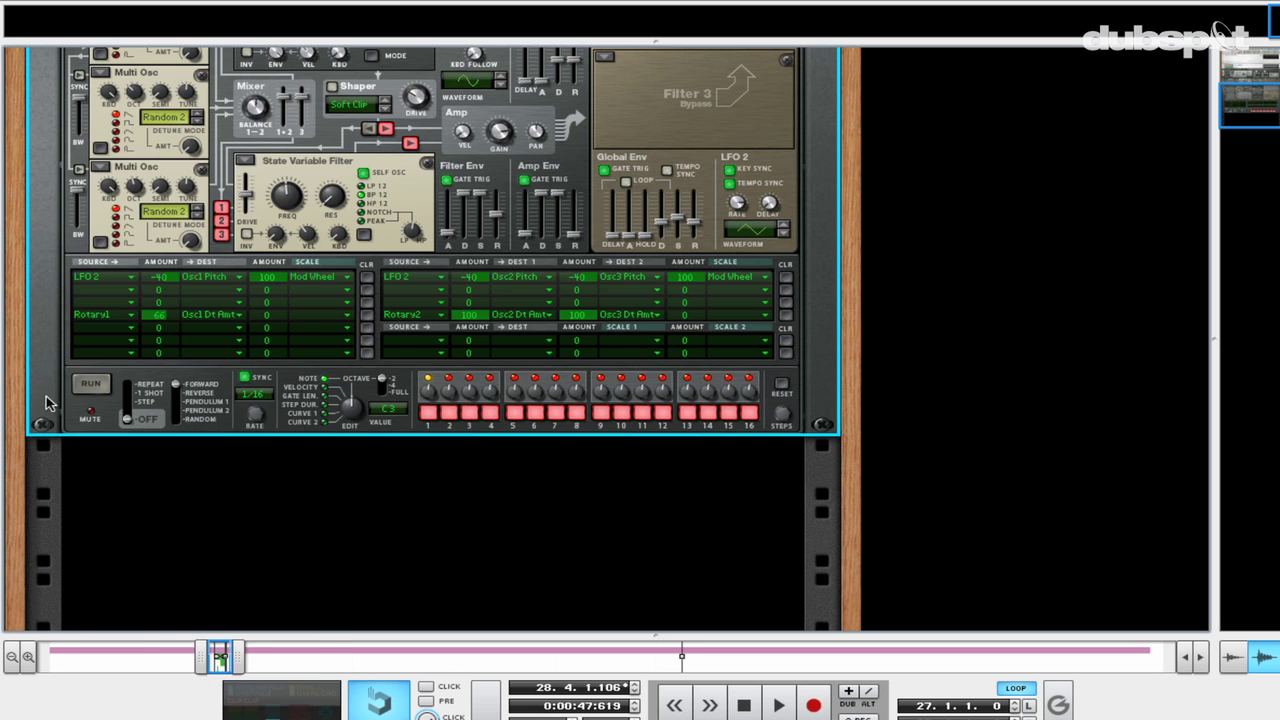
# Step: Add an MClass Equalizer after the J Bass Thor and enable its Param 2 band
pyautogui.rightClick(52, 402)
pyautogui.moveTo(199, 356)
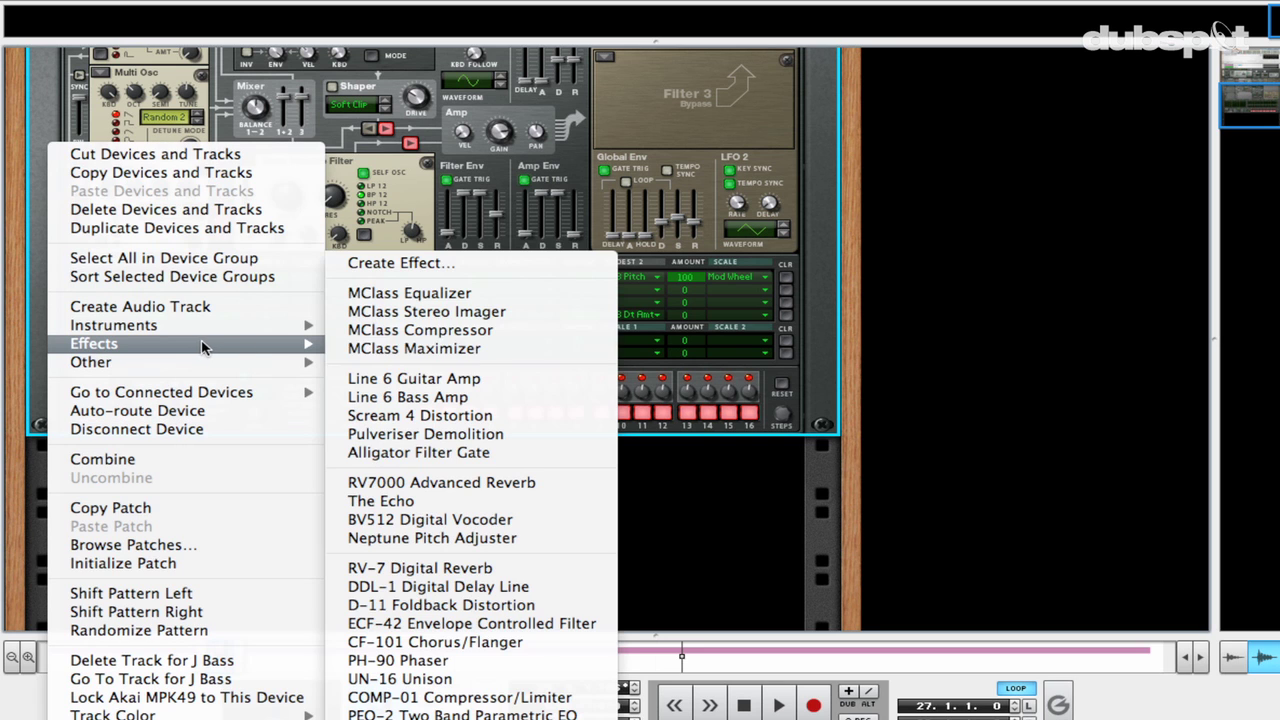
pyautogui.click(440, 293)
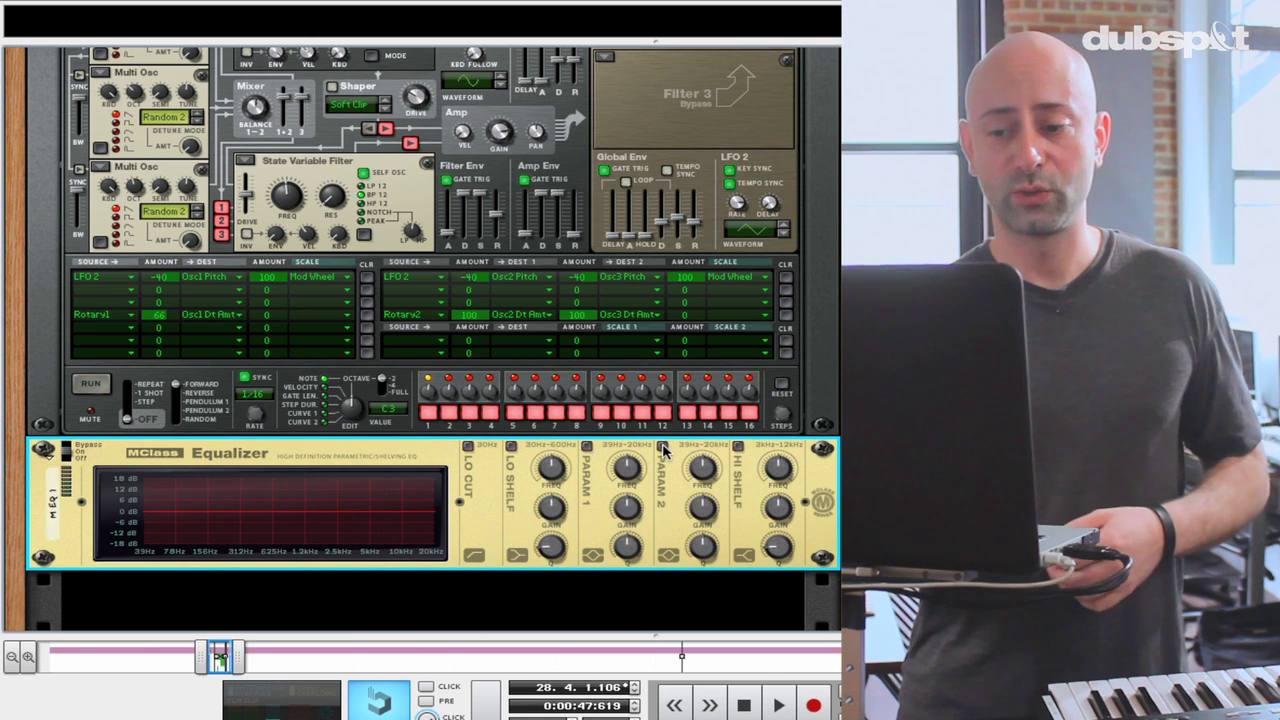
pyautogui.click(663, 447)
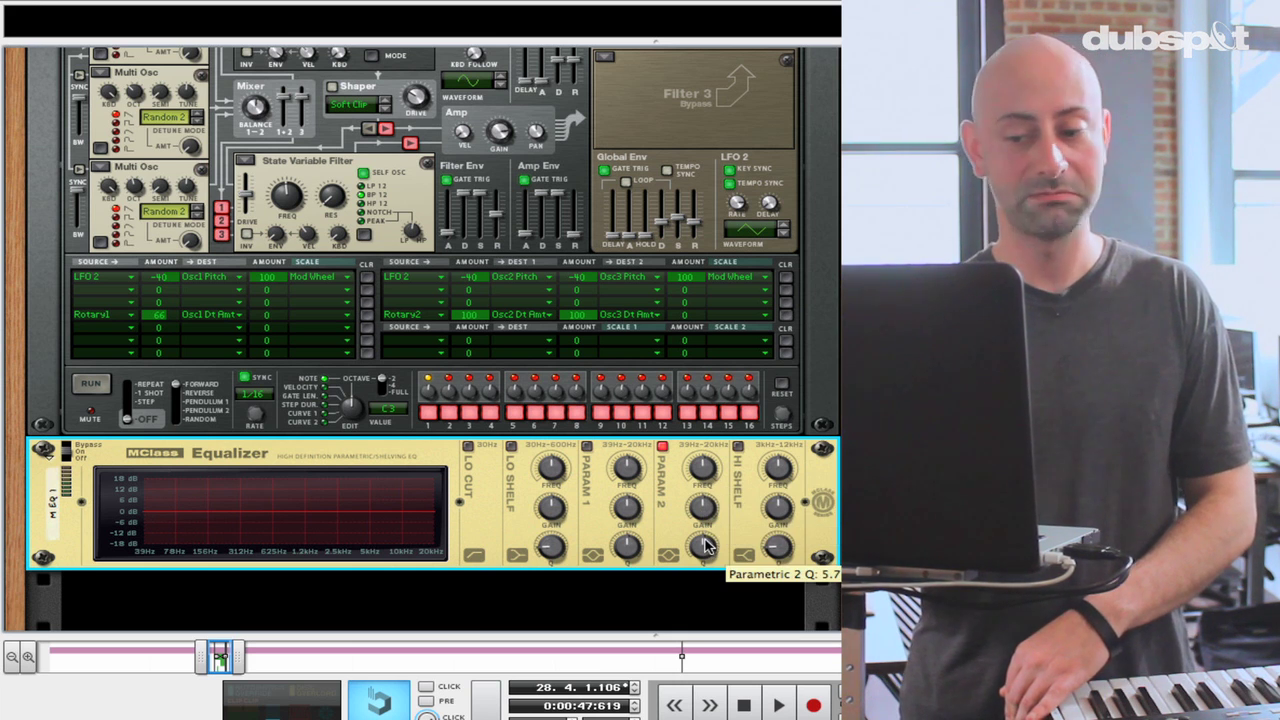
# Step: With J Bass soloed and playing, enable the equalizer's Hi Shelf at 6.3 dB gain, Lo Cut and Lo Shelf, and lower the Lo Shelf gain
pyautogui.scroll(5, 583, 520)
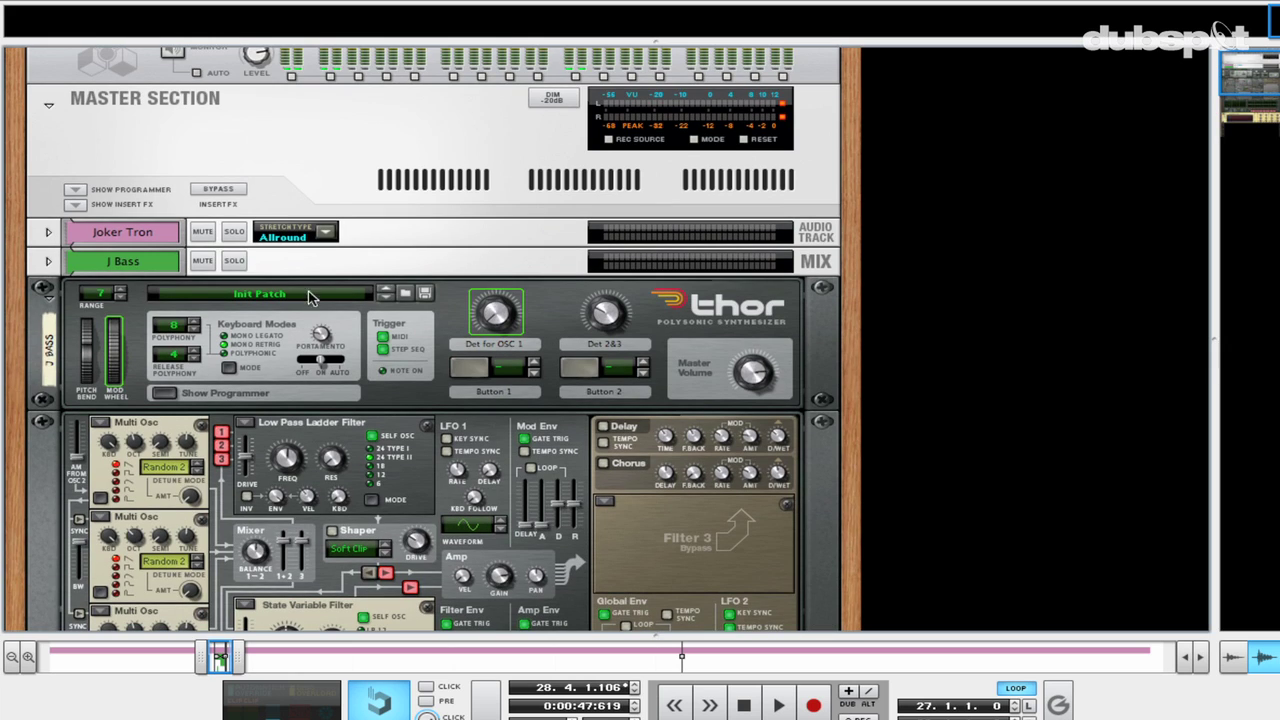
pyautogui.click(235, 261)
pyautogui.scroll(-8, 535, 368)
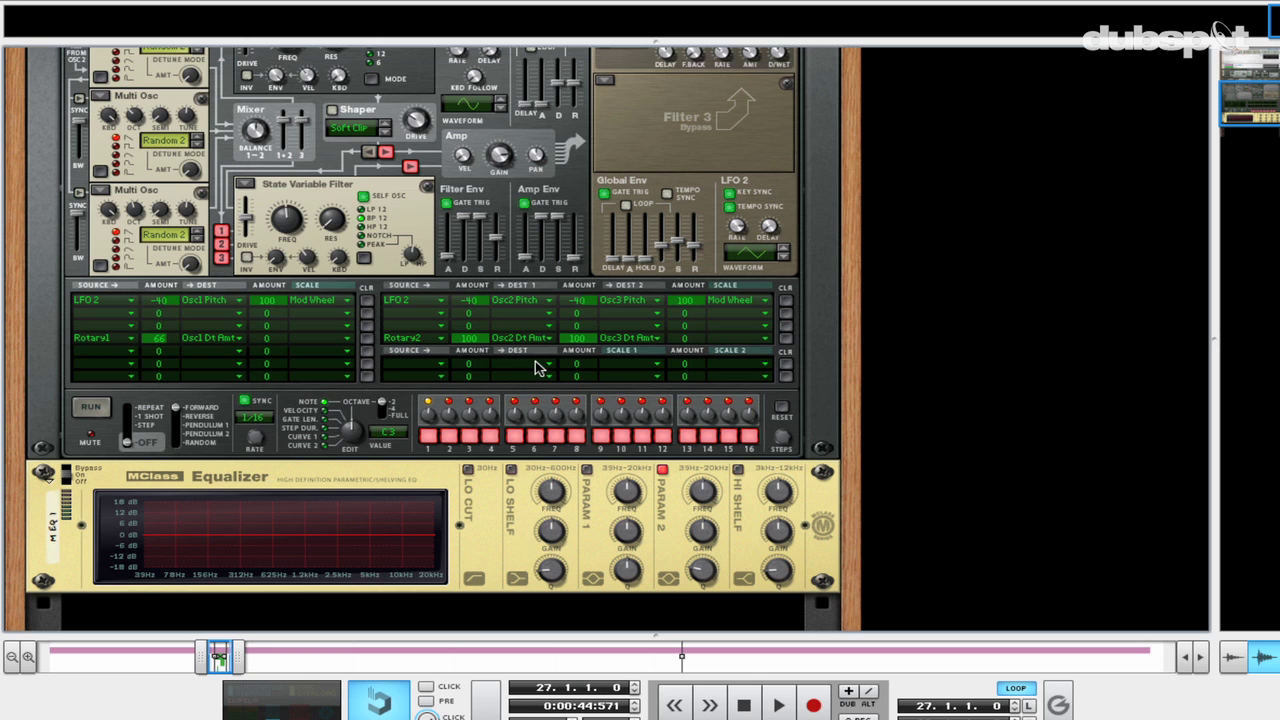
pyautogui.press('space')
pyautogui.click(739, 469)
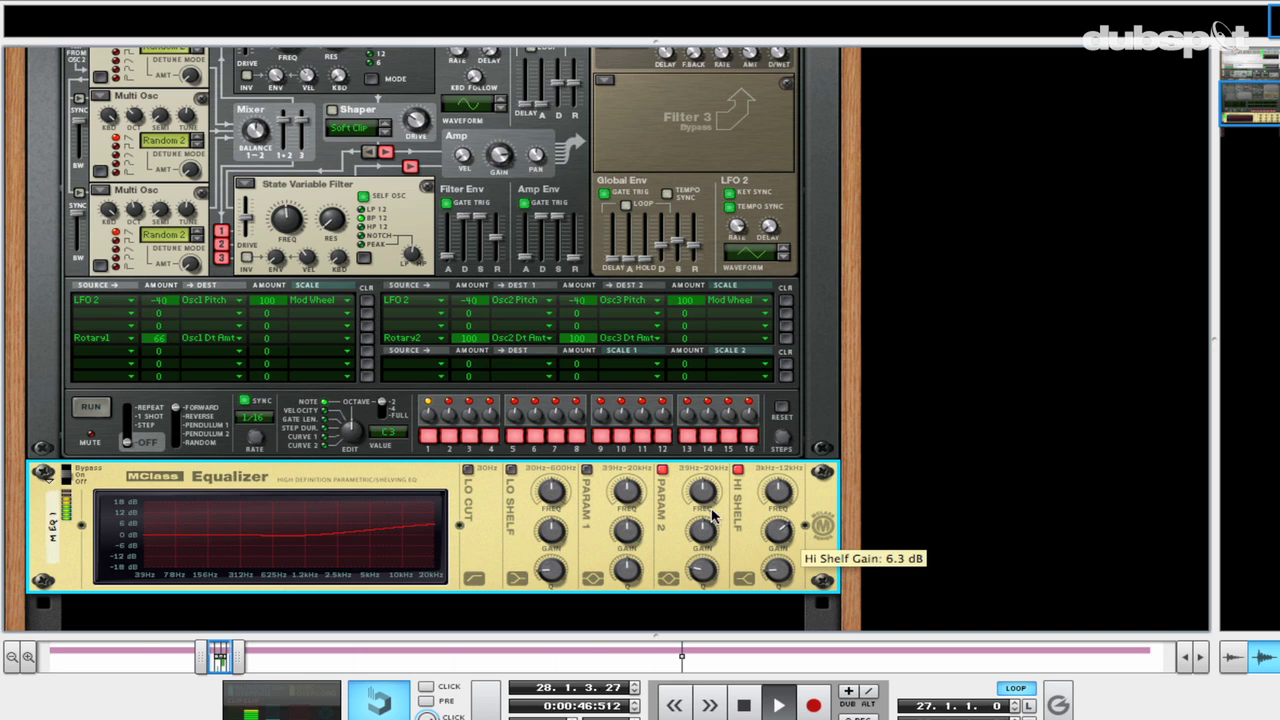
pyautogui.click(467, 469)
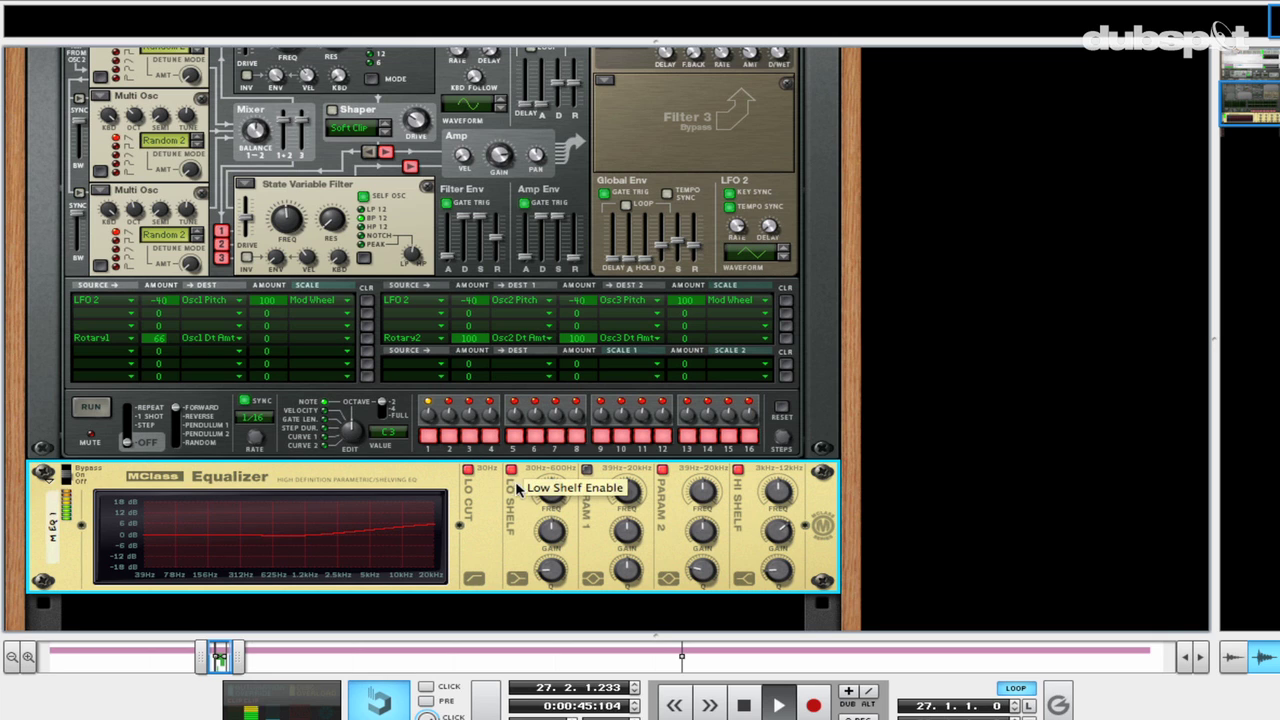
pyautogui.moveTo(550, 528); pyautogui.dragTo(565, 641)
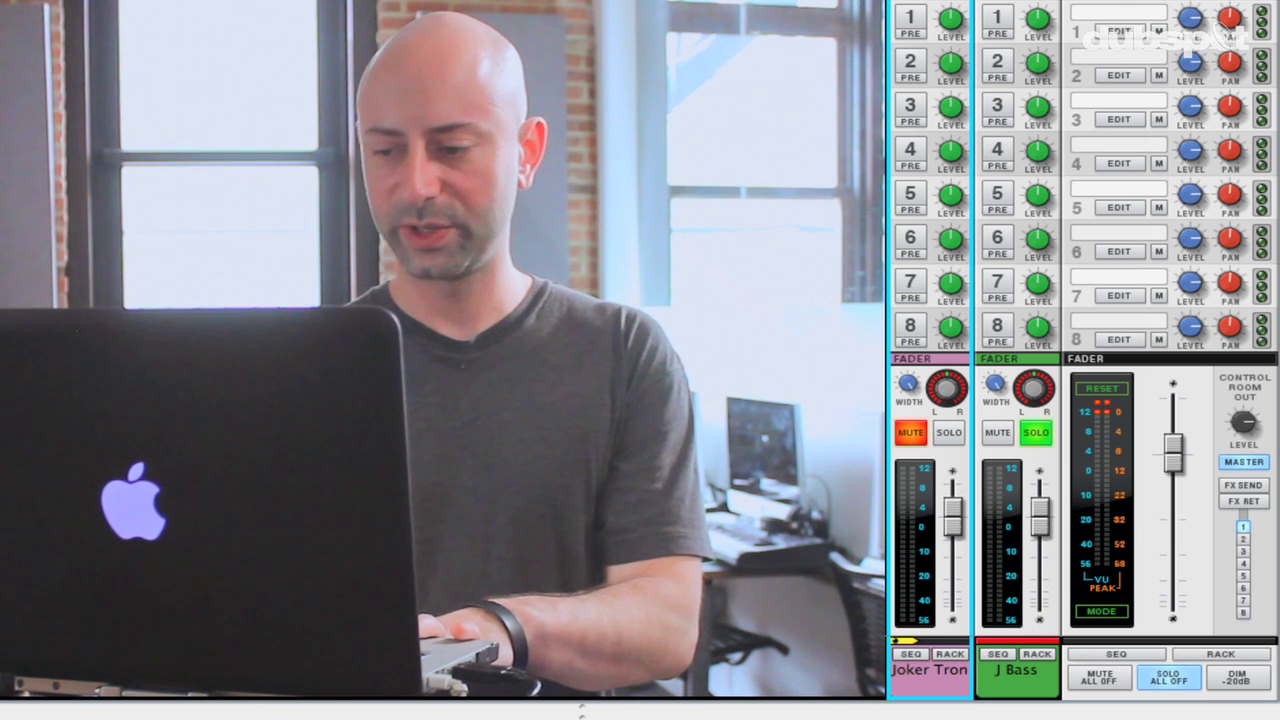
# Step: Lower the master fader slightly and compare J Bass with the Joker Tron reference by toggling the J Bass solo
pyautogui.moveTo(1180, 470); pyautogui.dragTo(1183, 497)
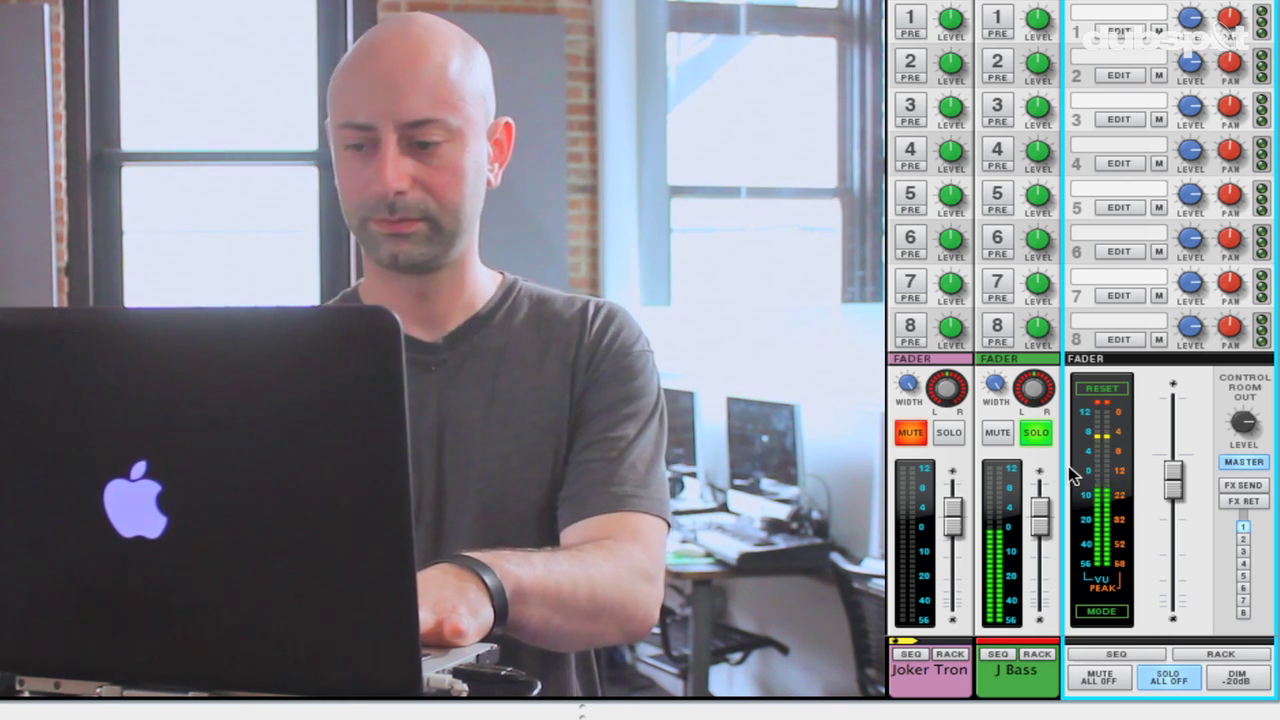
pyautogui.click(1036, 433)
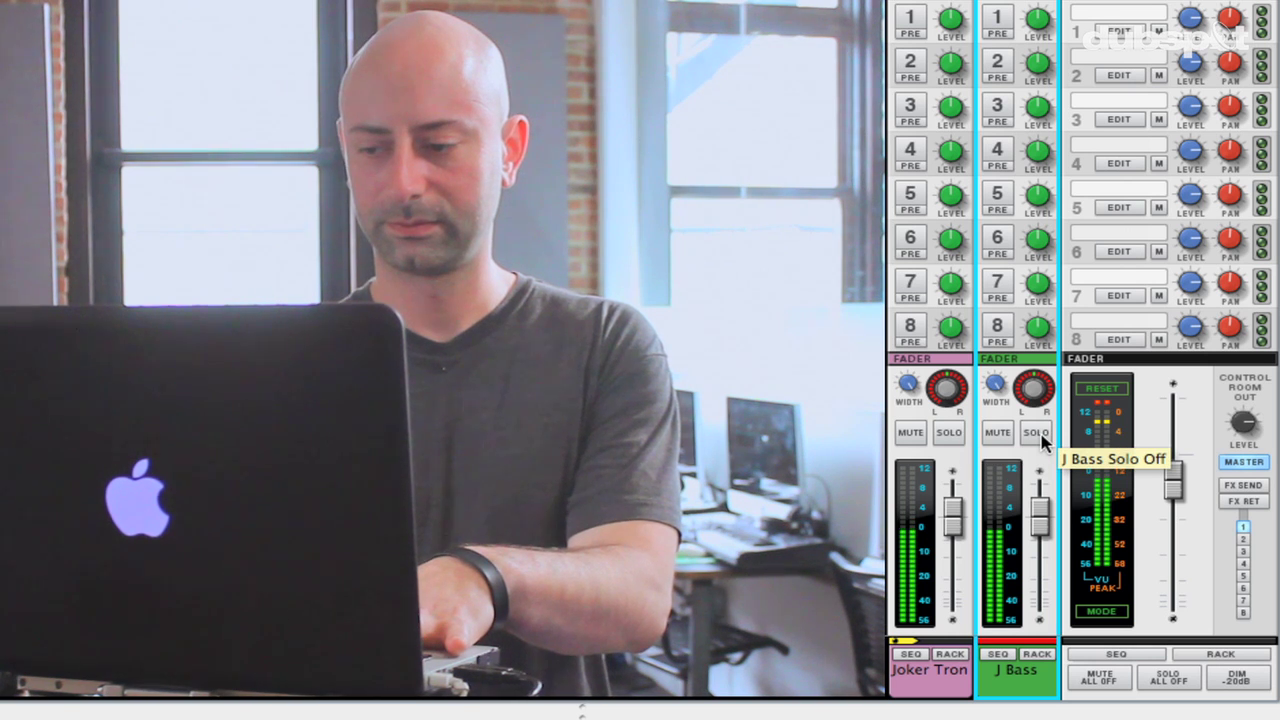
pyautogui.click(1042, 440)
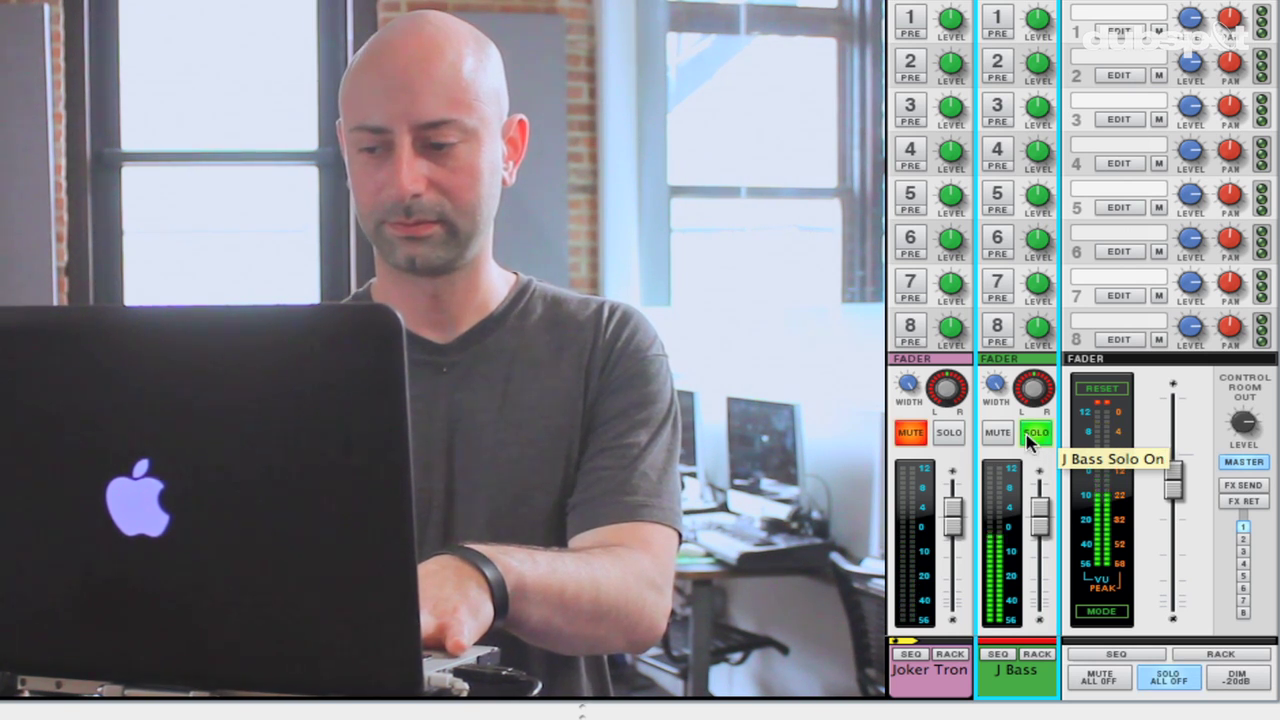
pyautogui.click(1031, 441)
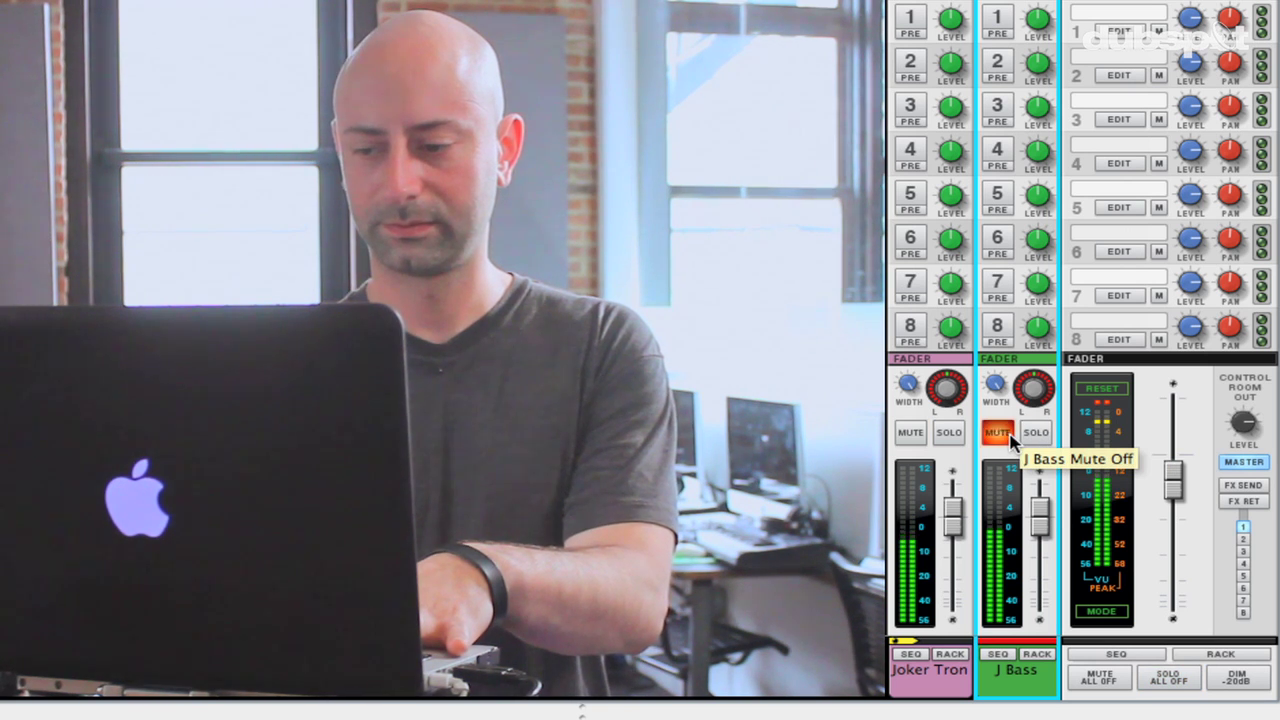
# Step: Compare J Bass with Joker Tron by toggling the J Bass mute and solo, and lower the J Bass channel fader slightly
pyautogui.click(1000, 435)
pyautogui.click(1040, 438)
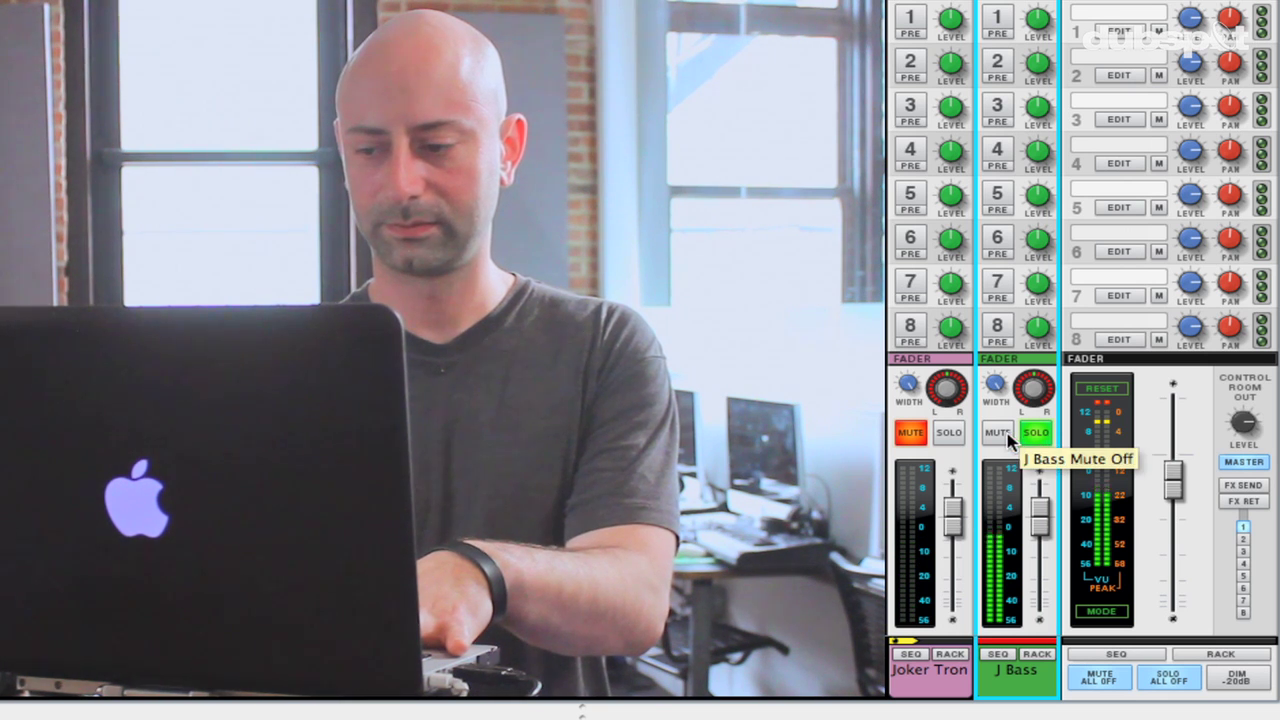
pyautogui.click(1036, 434)
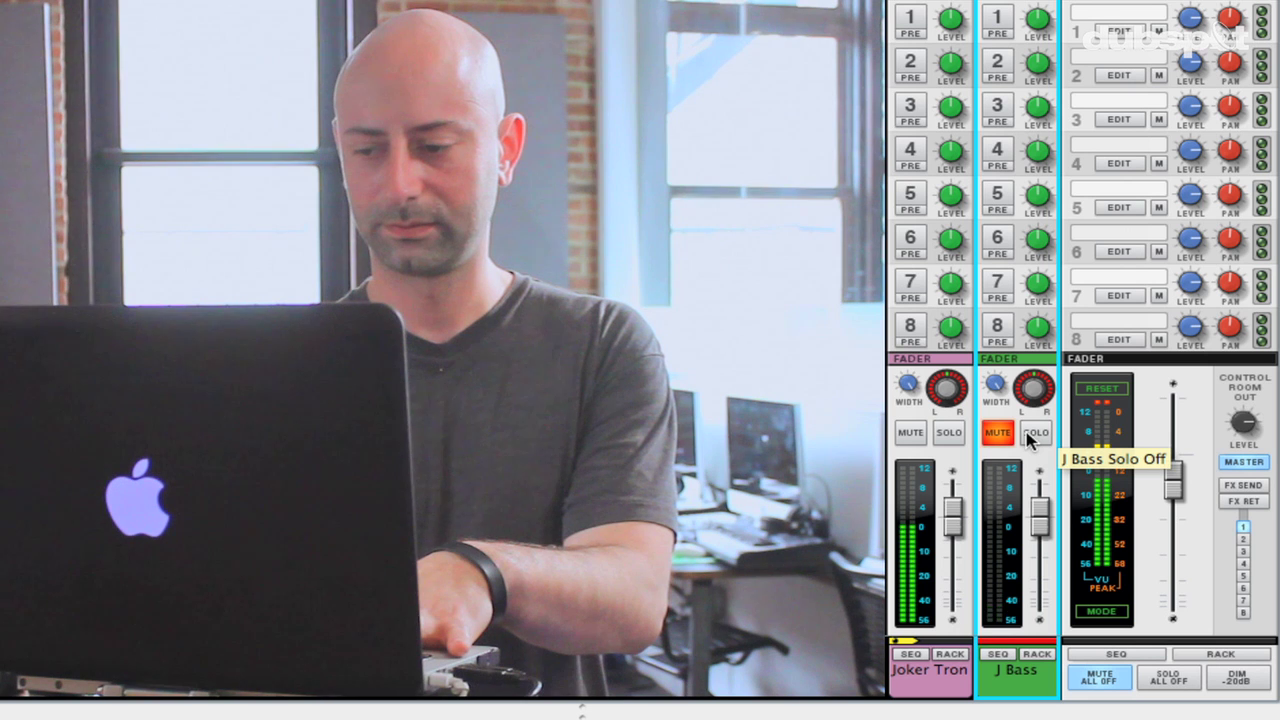
pyautogui.click(1003, 435)
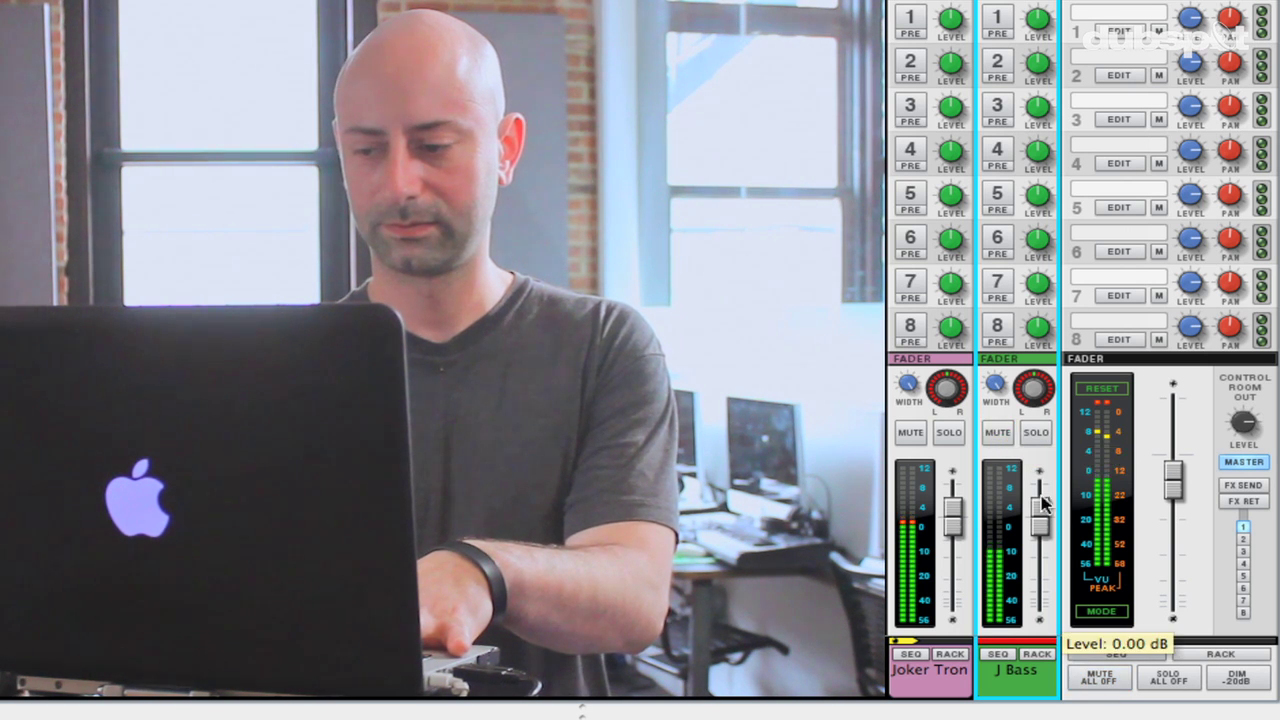
pyautogui.moveTo(1043, 513); pyautogui.dragTo(1043, 527)
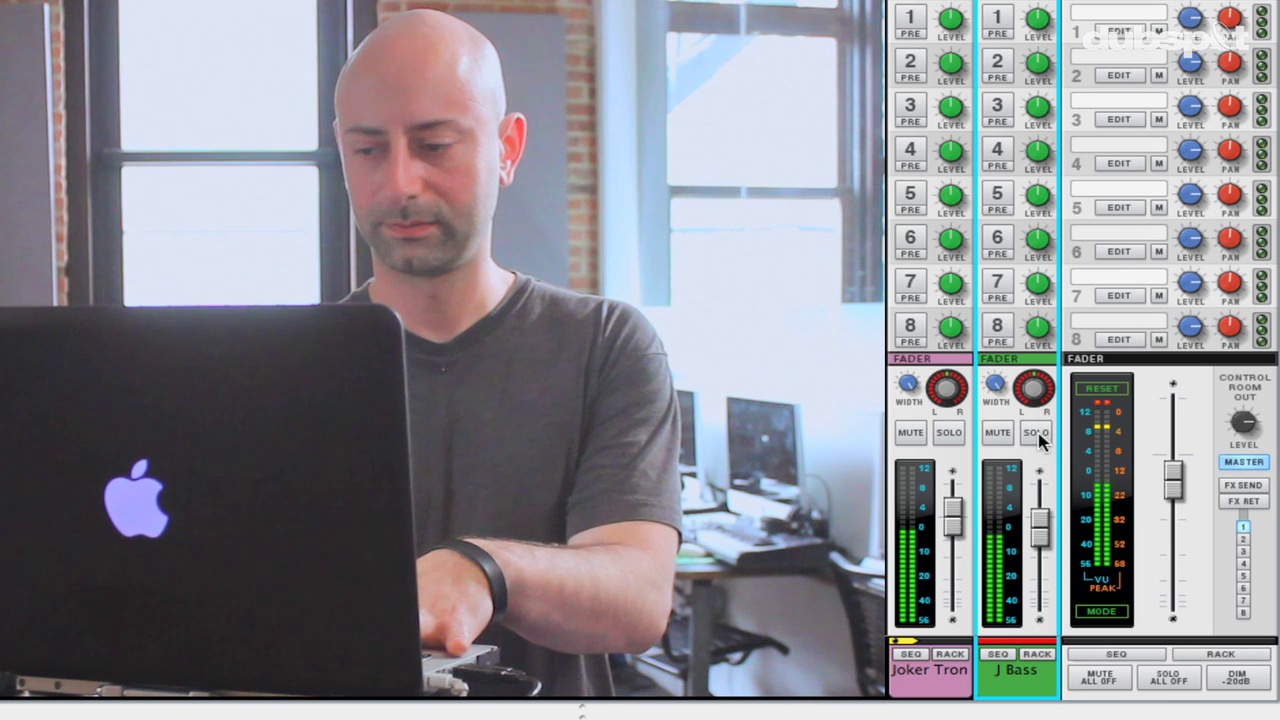
# Step: Check the lowered J Bass level against Joker Tron by muting J Bass and then soloing it during playback
pyautogui.click(995, 436)
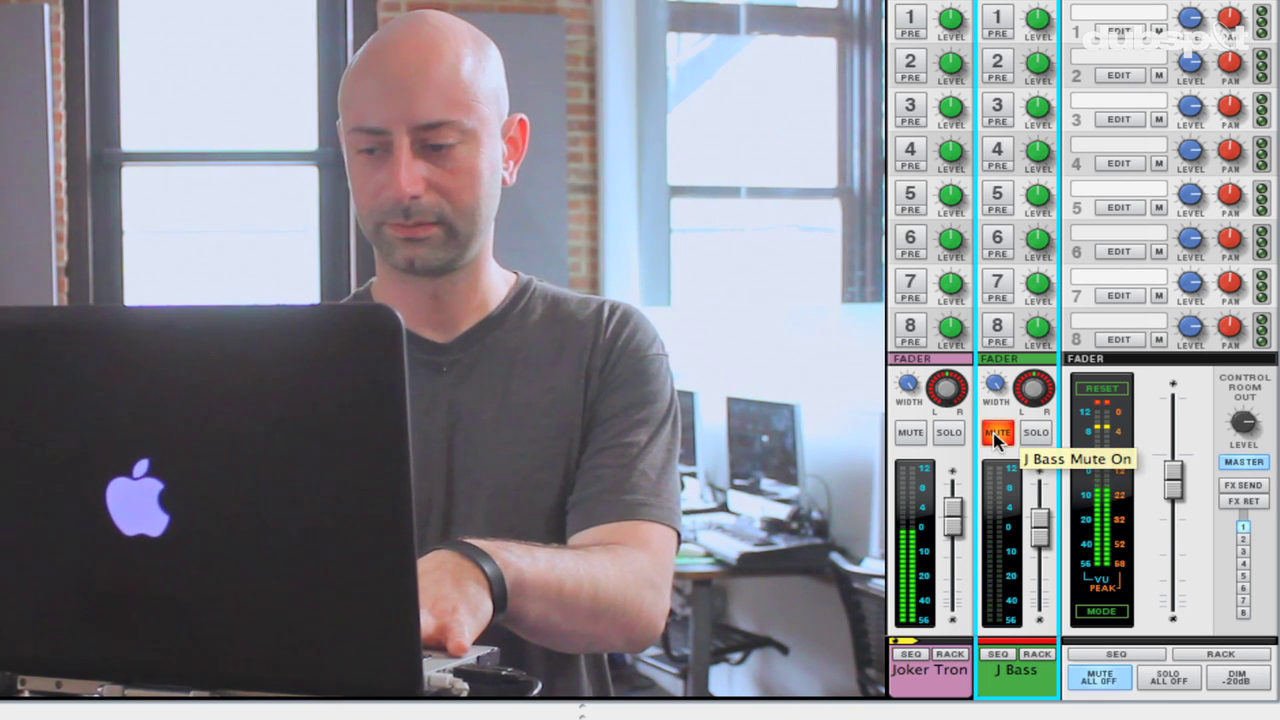
pyautogui.click(995, 436)
pyautogui.click(1034, 436)
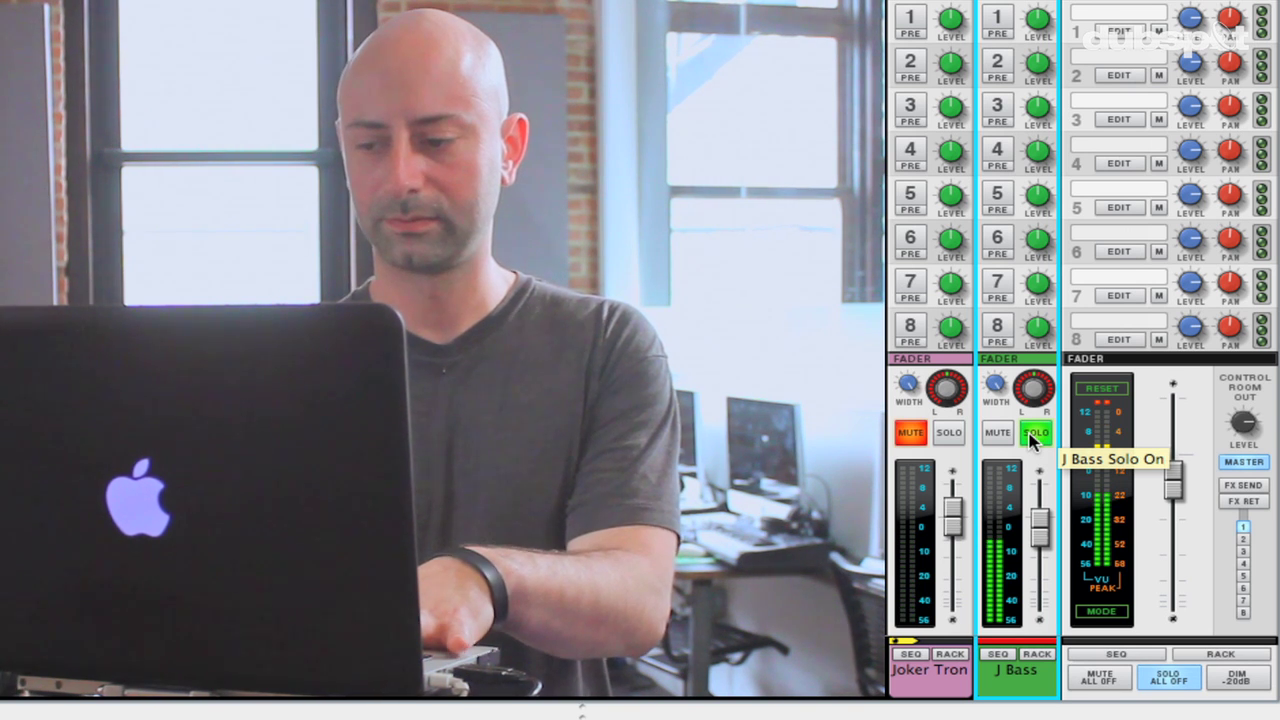
pyautogui.click(1034, 436)
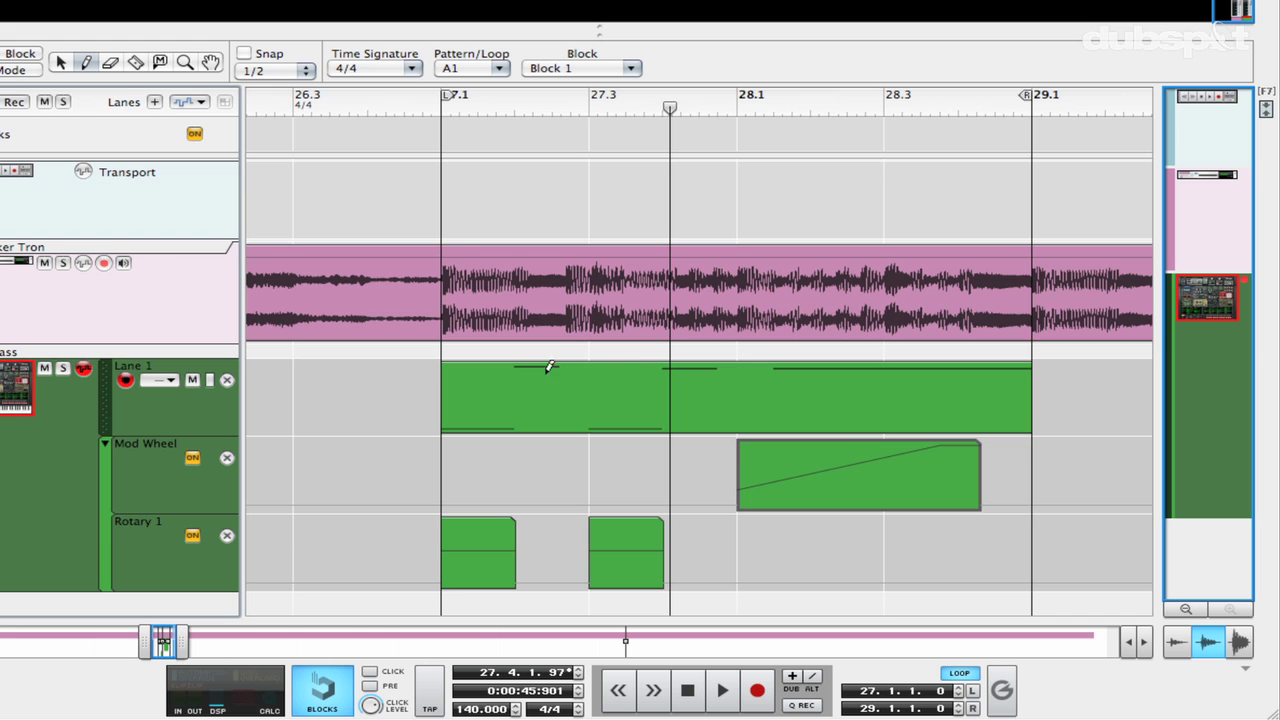
# Step: In the rack, unfold the J Bass mix channel, show its insert FX programmer and load the Haas Type 2 patch
pyautogui.press('F6')
pyautogui.scroll(10, 155, 312)
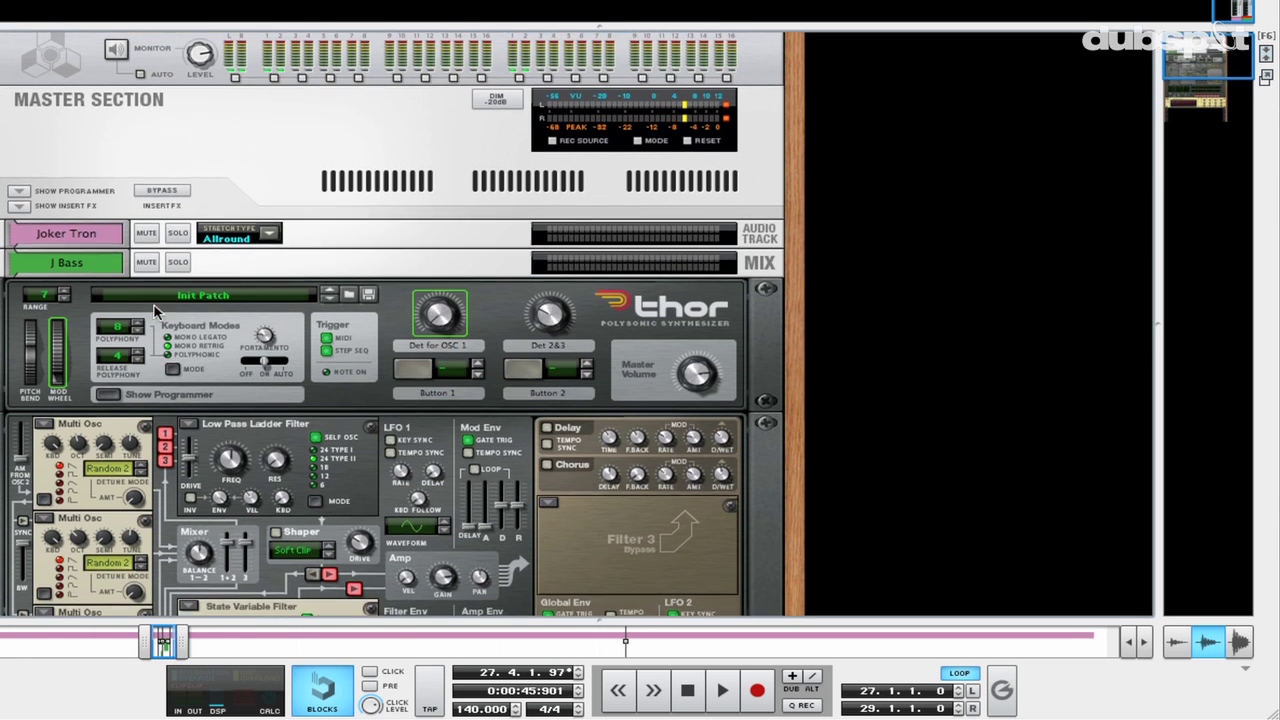
pyautogui.click(16, 305)
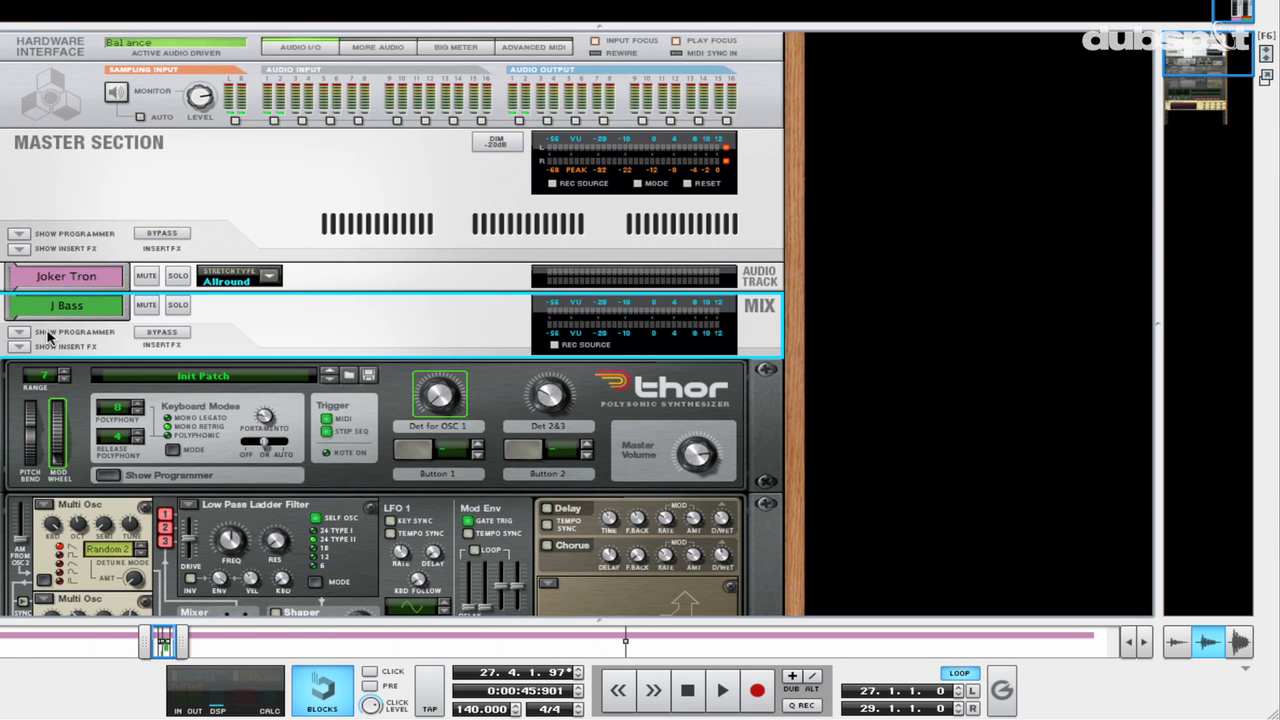
pyautogui.click(20, 332)
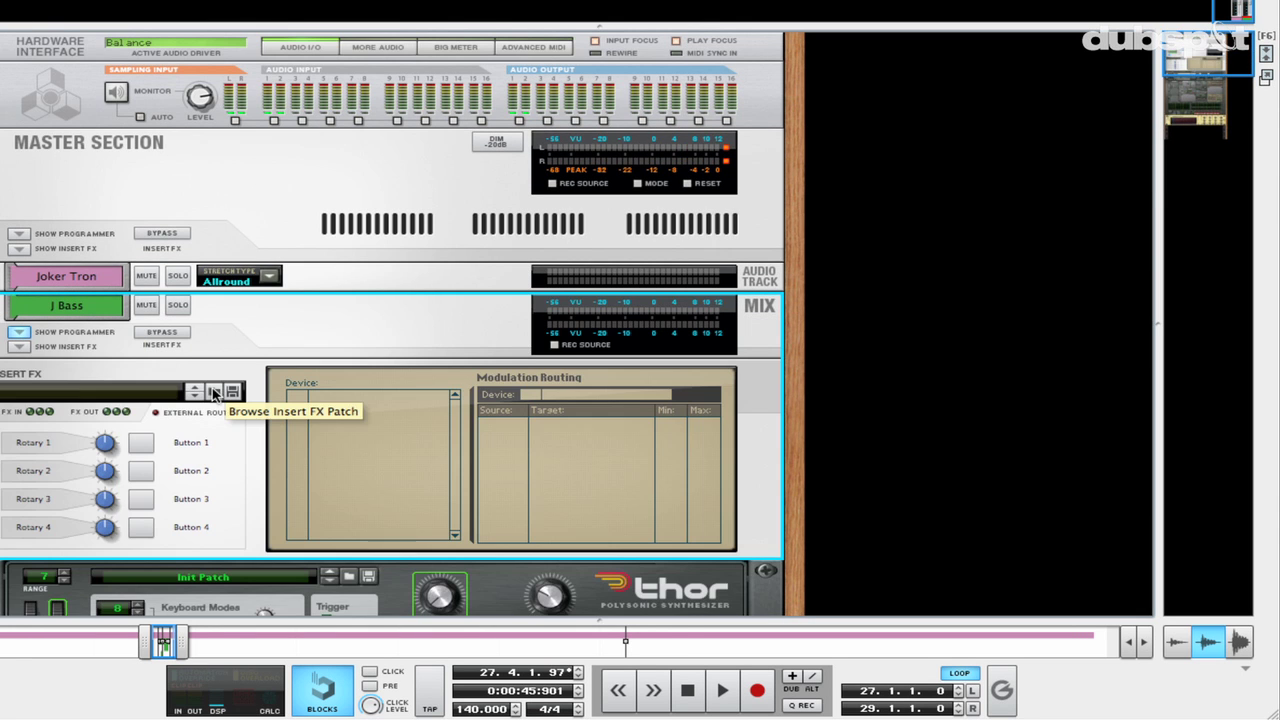
pyautogui.click(214, 392)
pyautogui.doubleClick(535, 220)
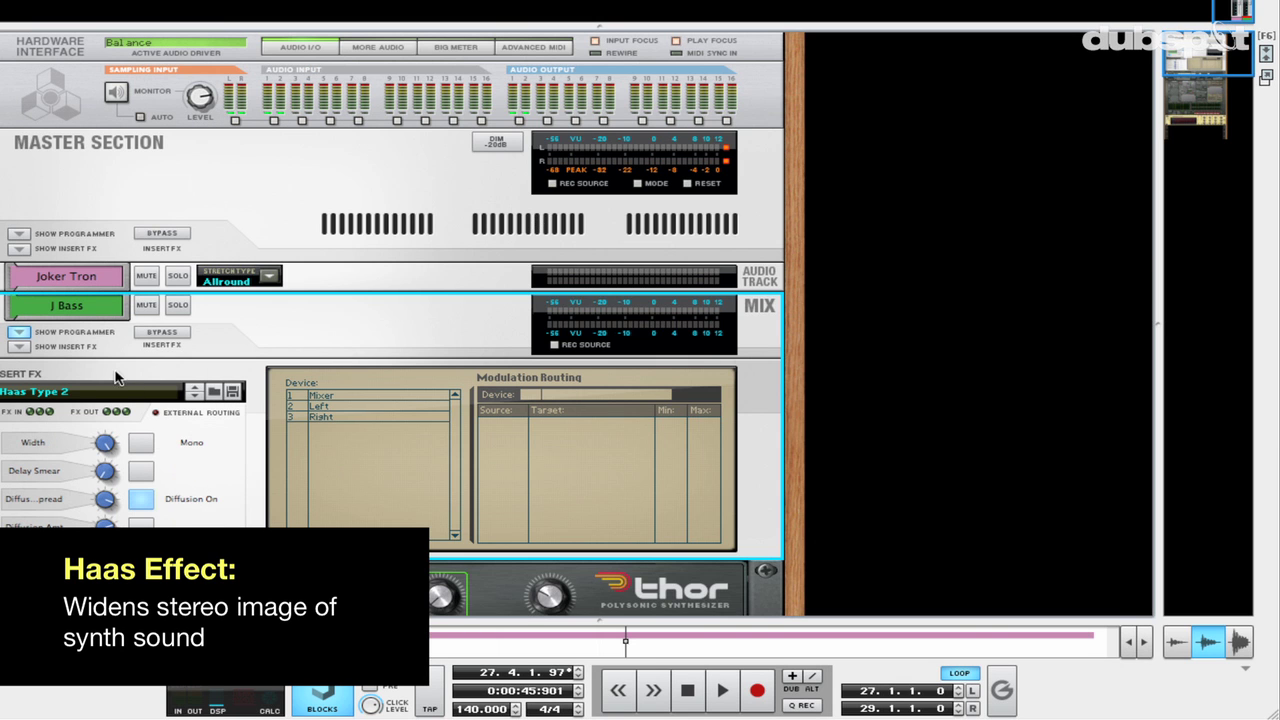
# Step: Solo J Bass and play the loop to hear the Haas widening, then unsolo it to compare with Joker Tron
pyautogui.click(181, 306)
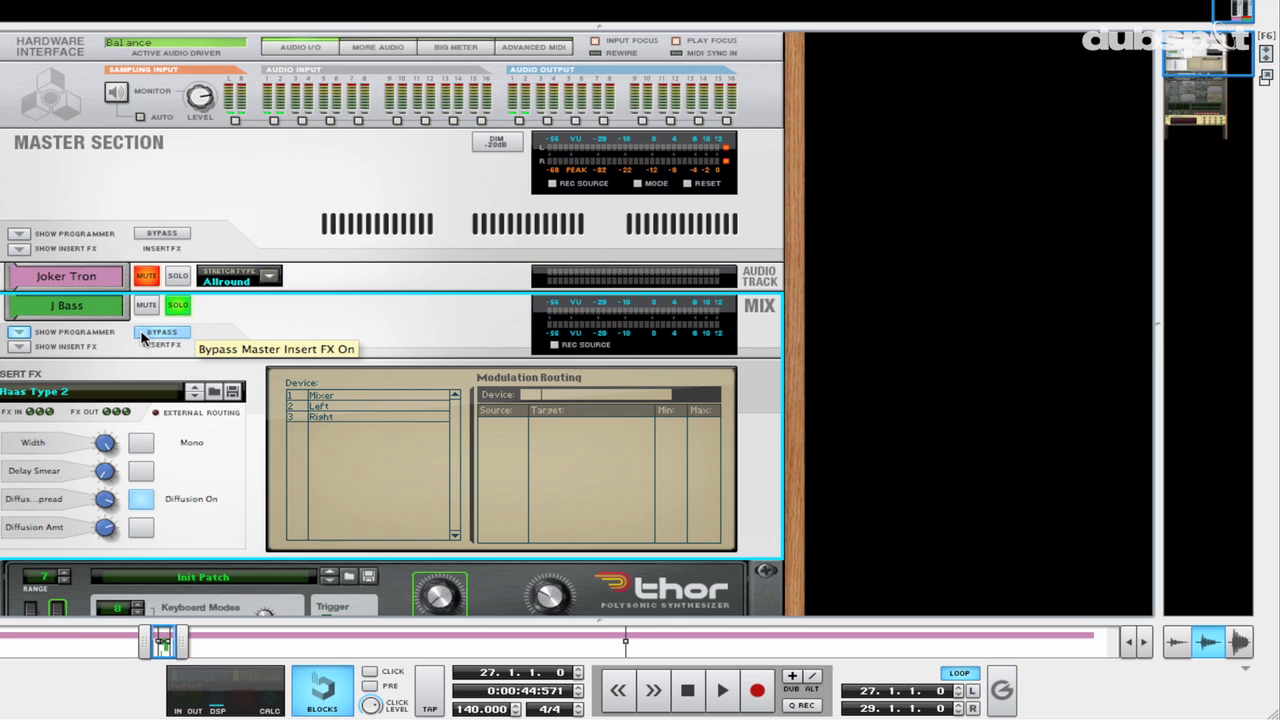
pyautogui.press('space')
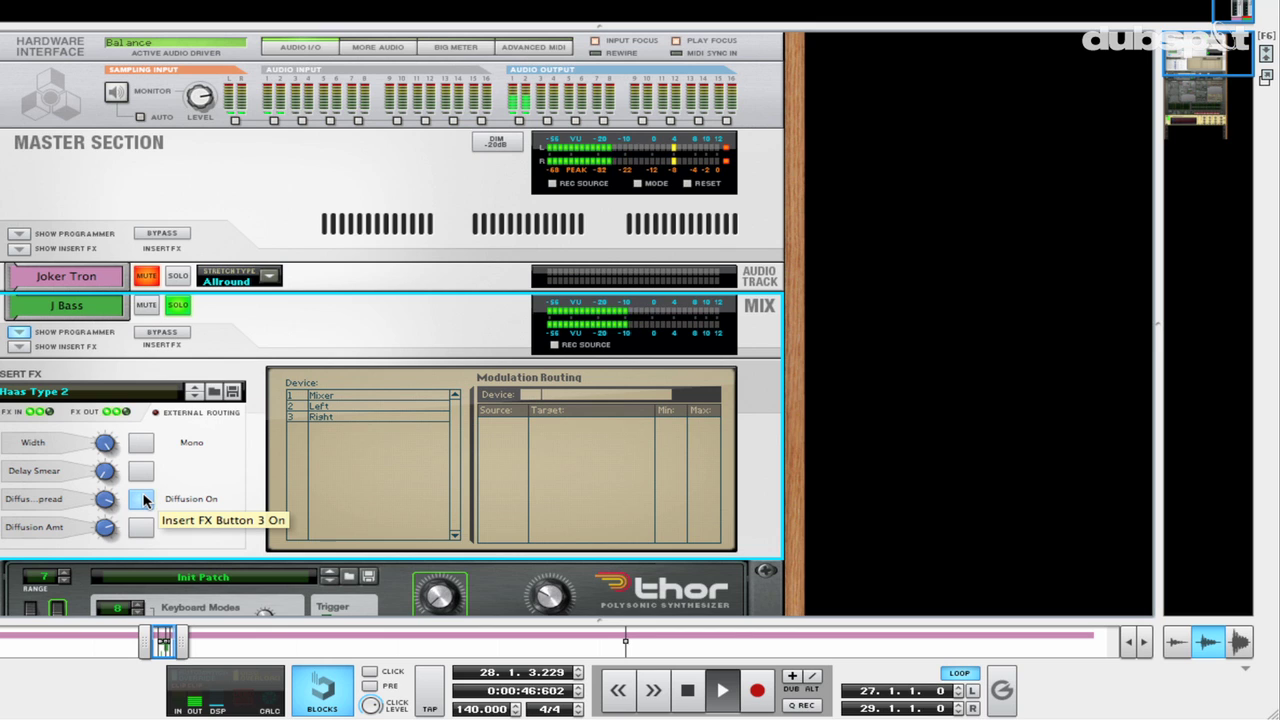
pyautogui.click(179, 306)
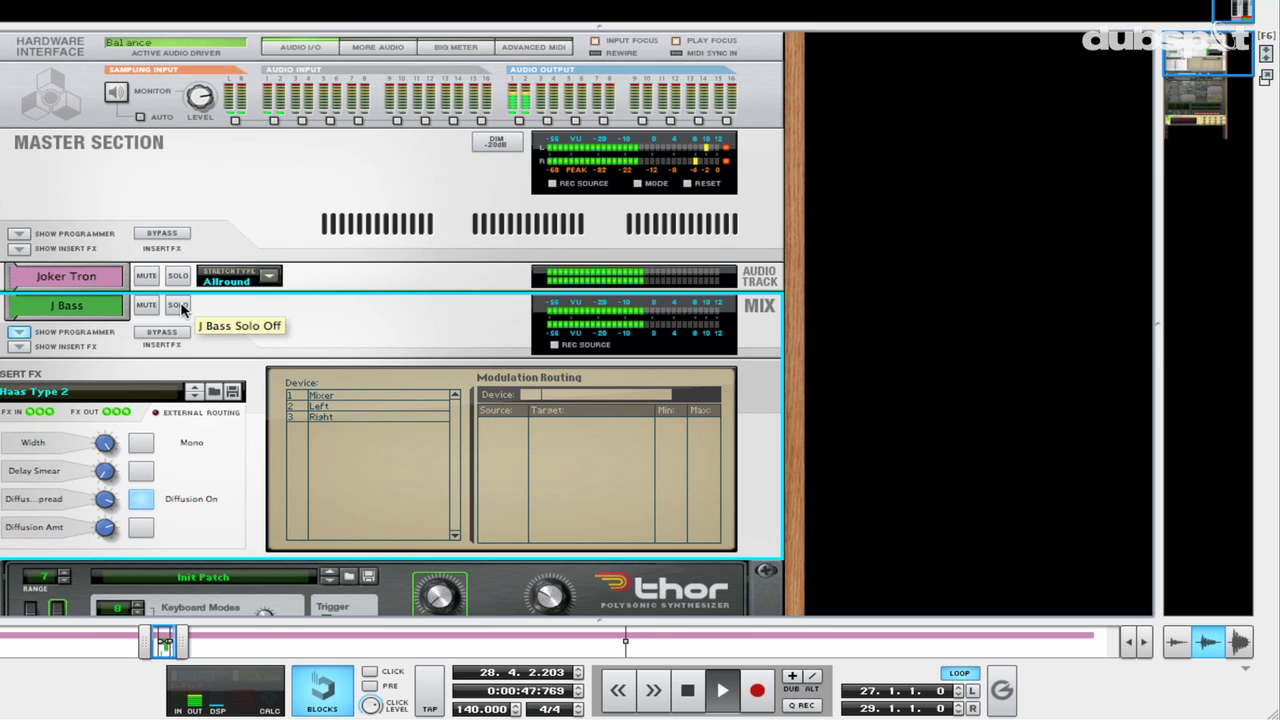
pyautogui.scroll(-10, 368, 342)
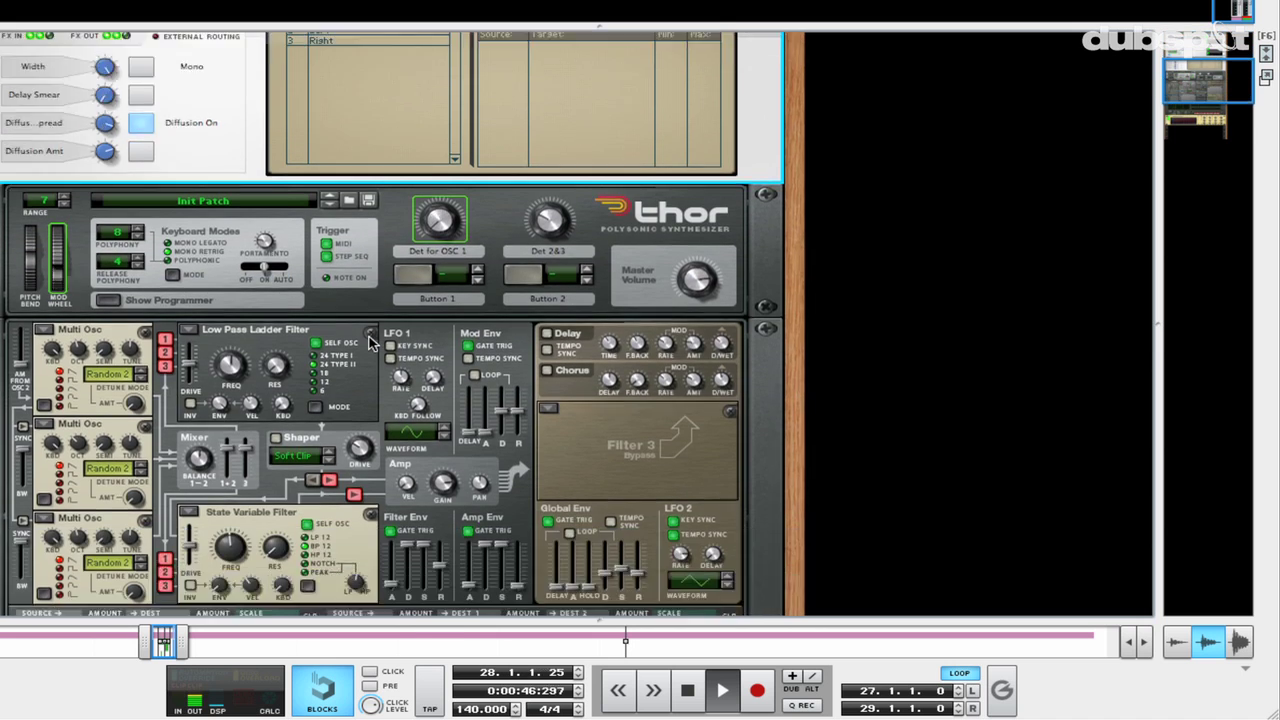